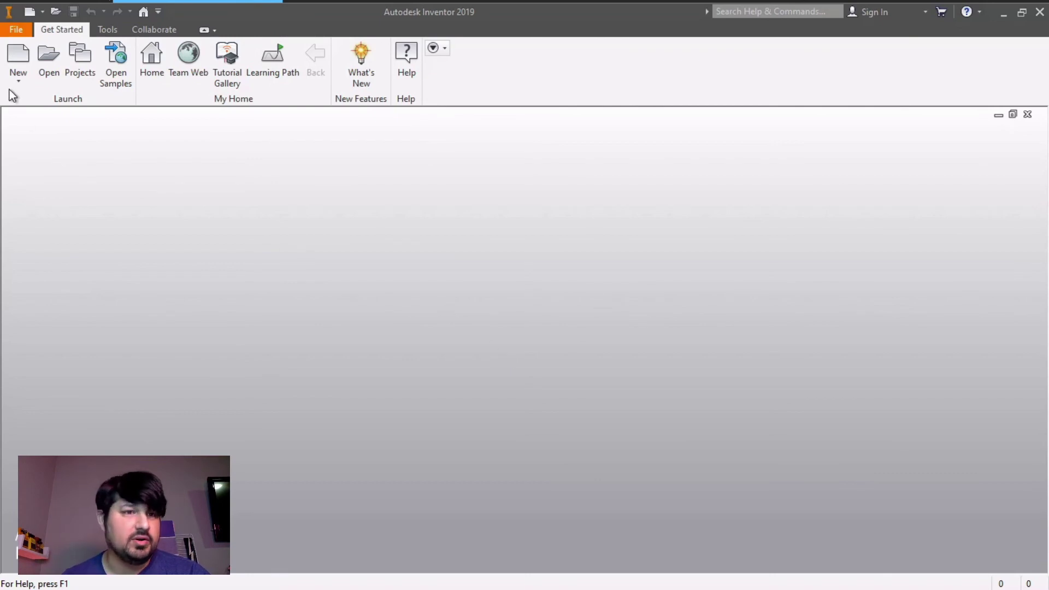
# Create a new part from the English Standard (in).ipt template
pyautogui.click(21, 68)
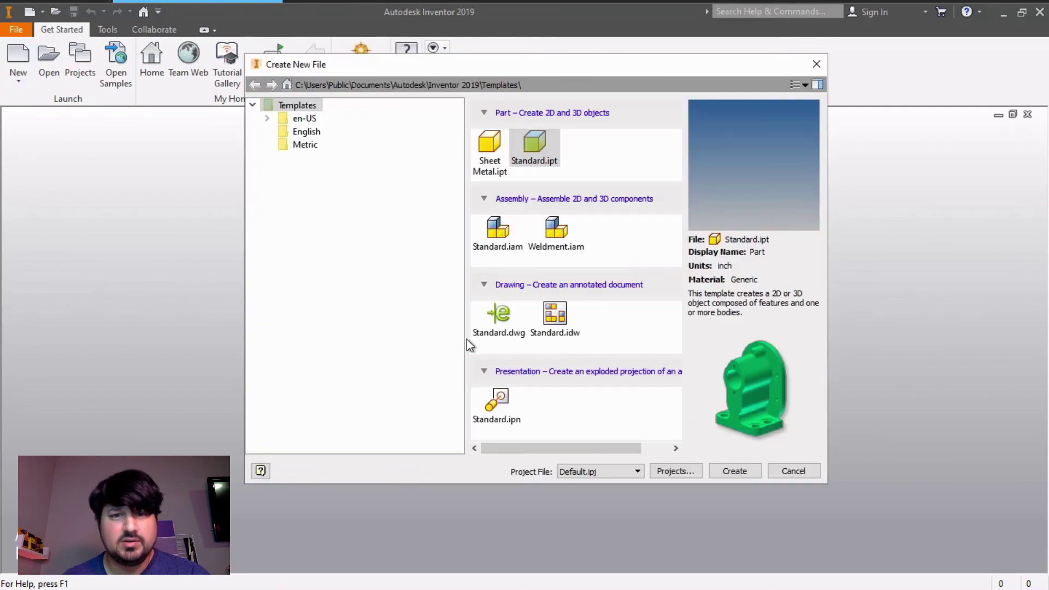
pyautogui.click(310, 131)
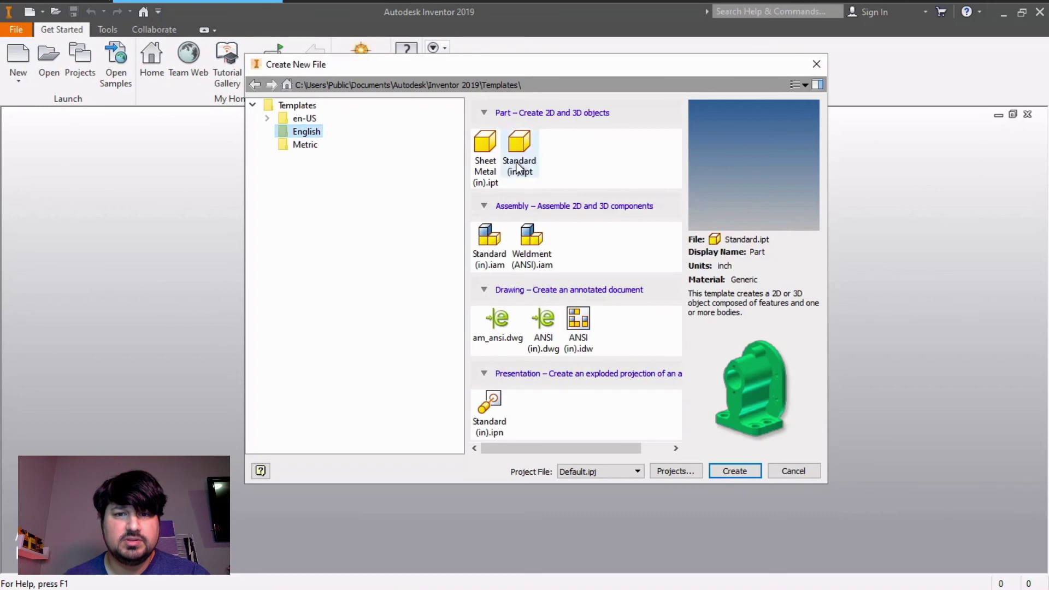
pyautogui.click(517, 169)
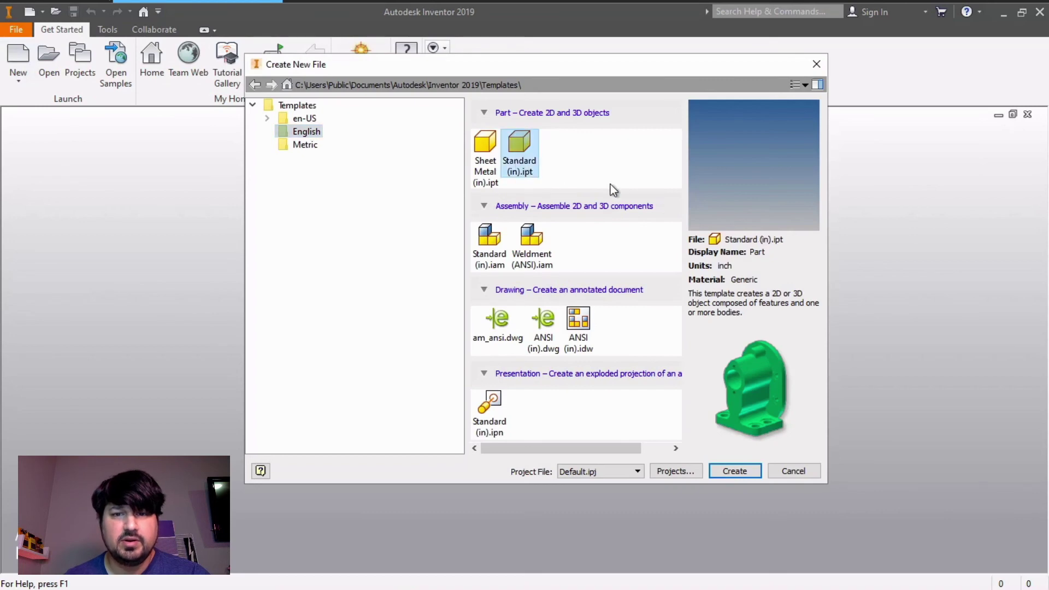
pyautogui.click(734, 472)
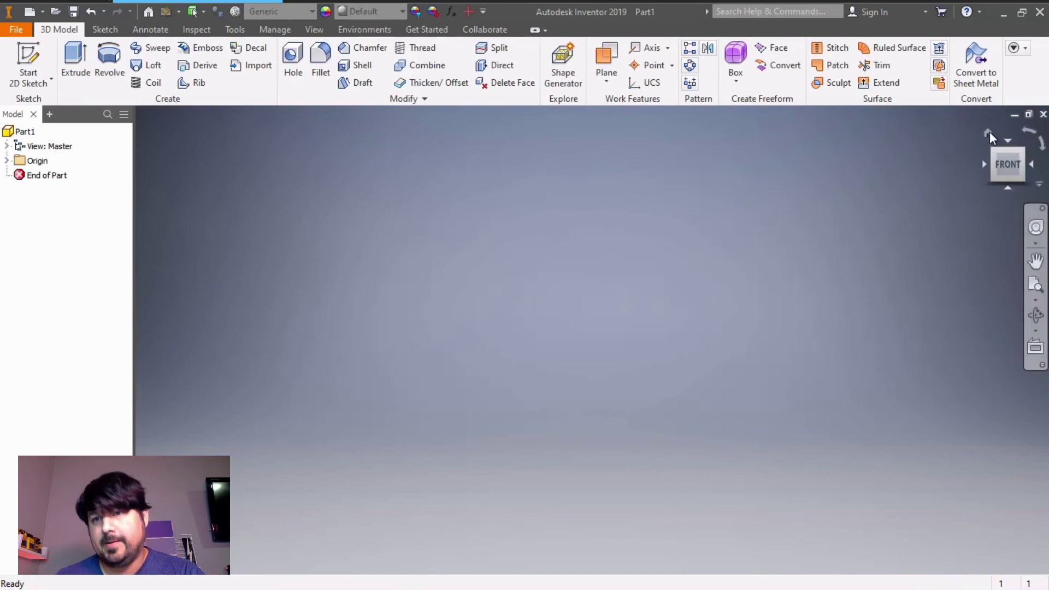
# Start a 2D sketch on the XZ origin plane
pyautogui.click(988, 131)
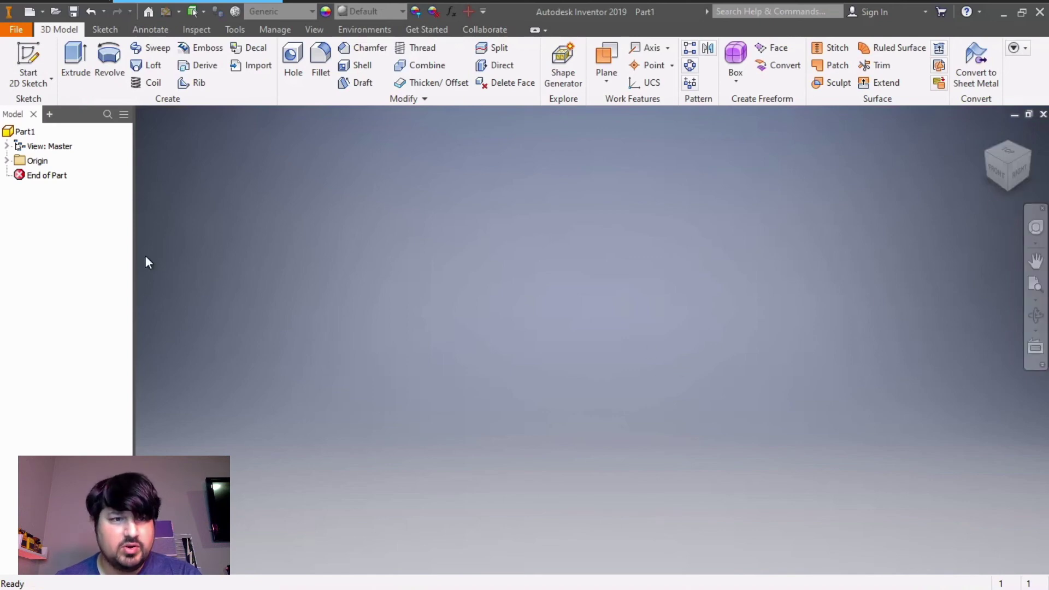
pyautogui.click(6, 161)
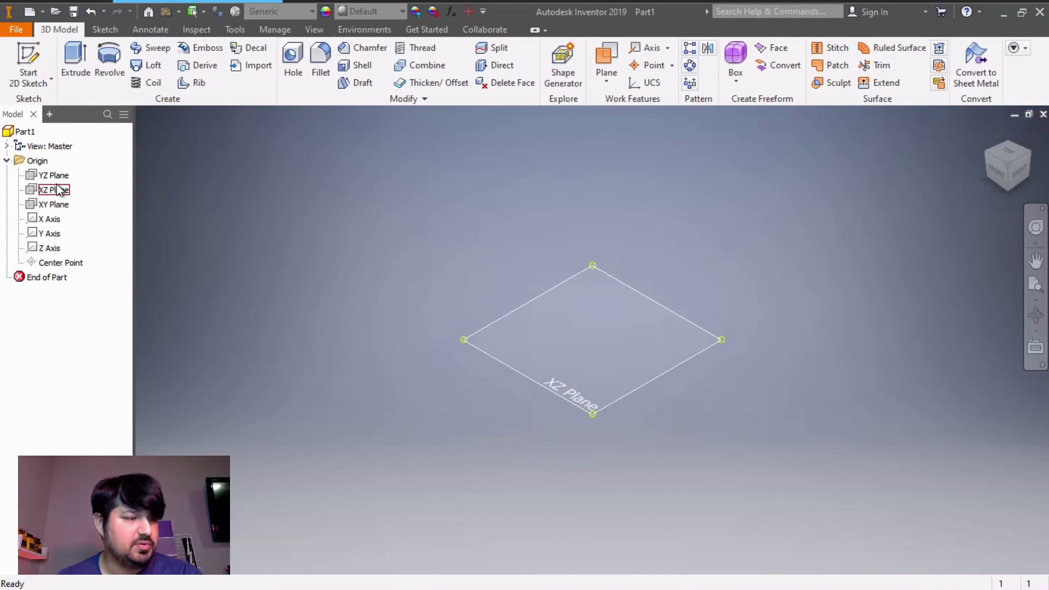
pyautogui.click(28, 61)
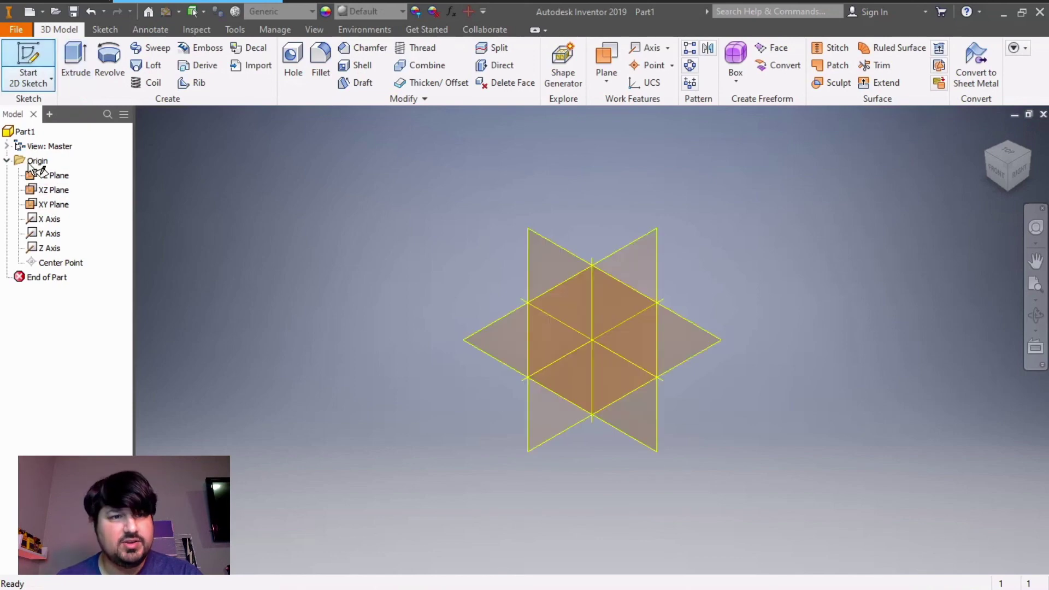
pyautogui.click(44, 190)
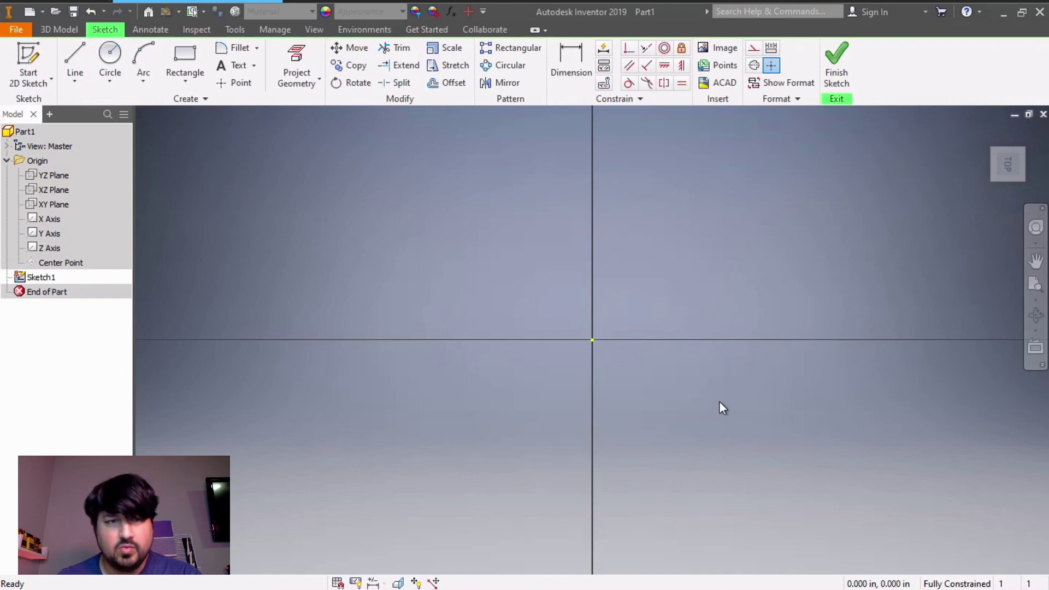
# Sketch a two-point center rectangle on the origin, 5 in high and 5.375 in wide, and finish the sketch
pyautogui.click(189, 82)
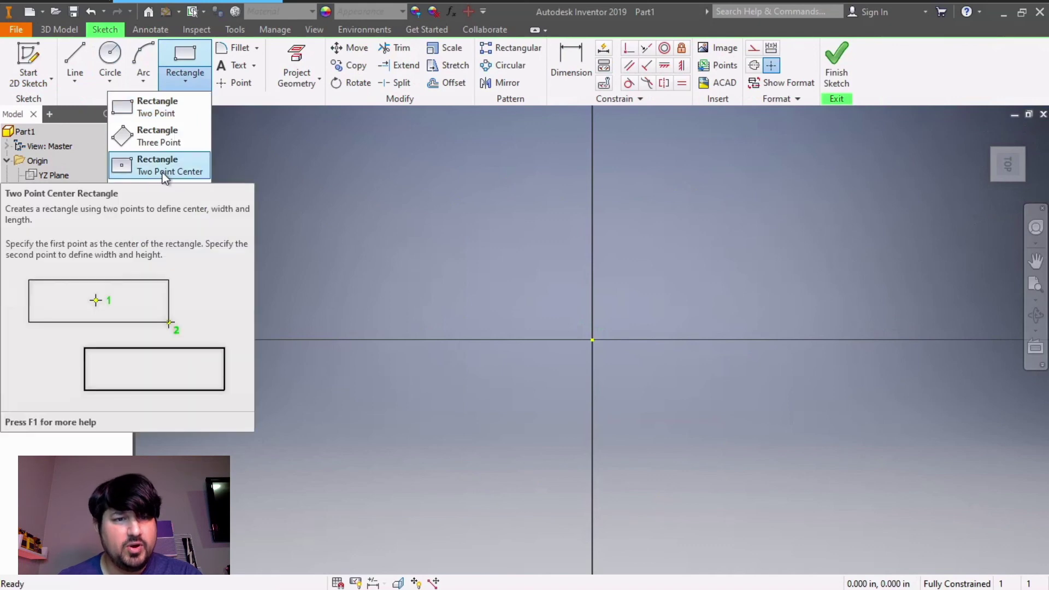
pyautogui.click(165, 162)
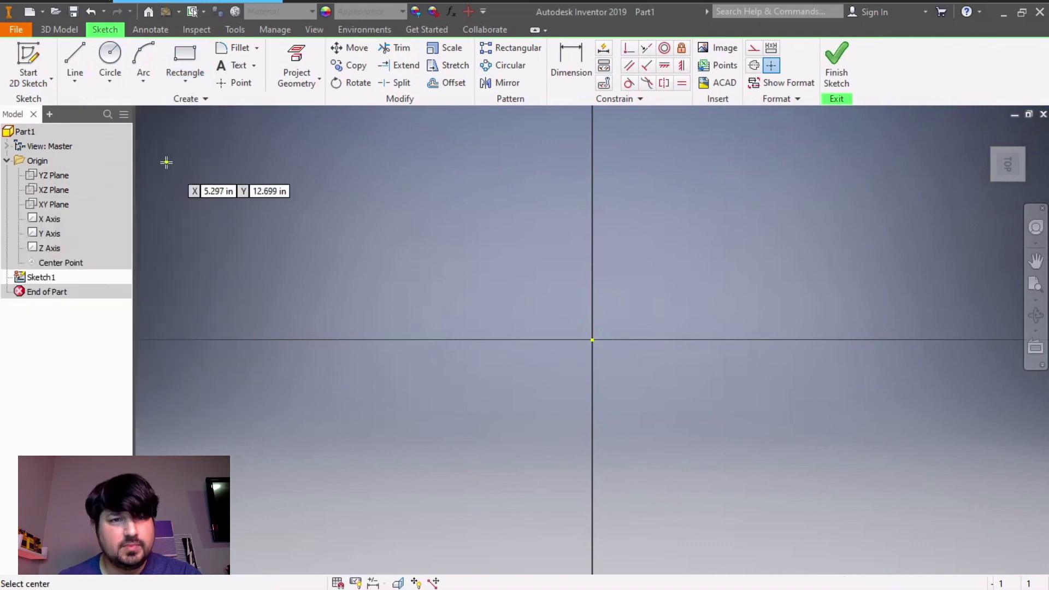
pyautogui.click(592, 340)
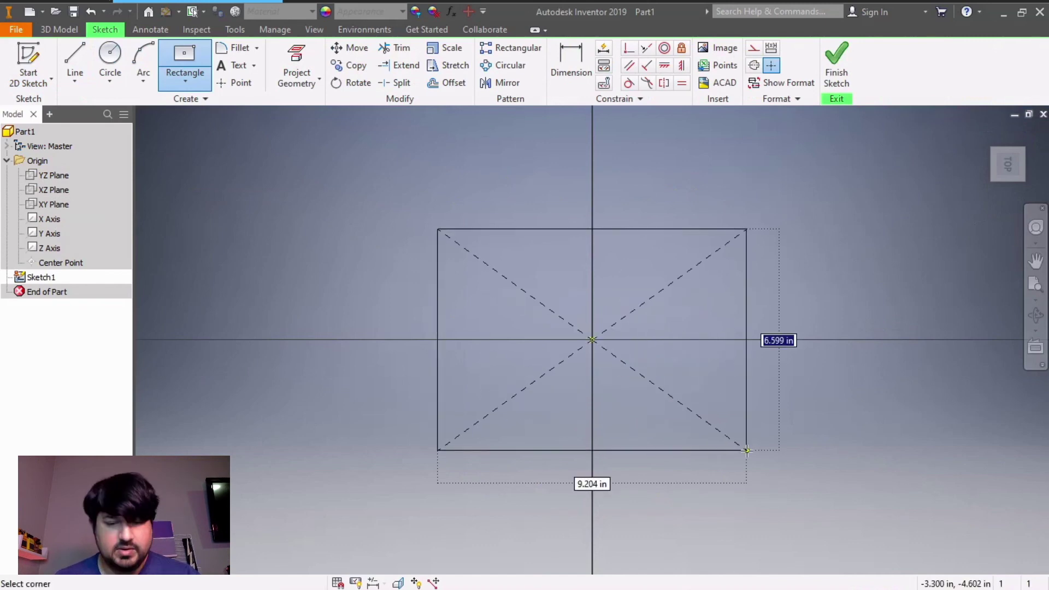
pyautogui.write('5')
pyautogui.press('Tab')
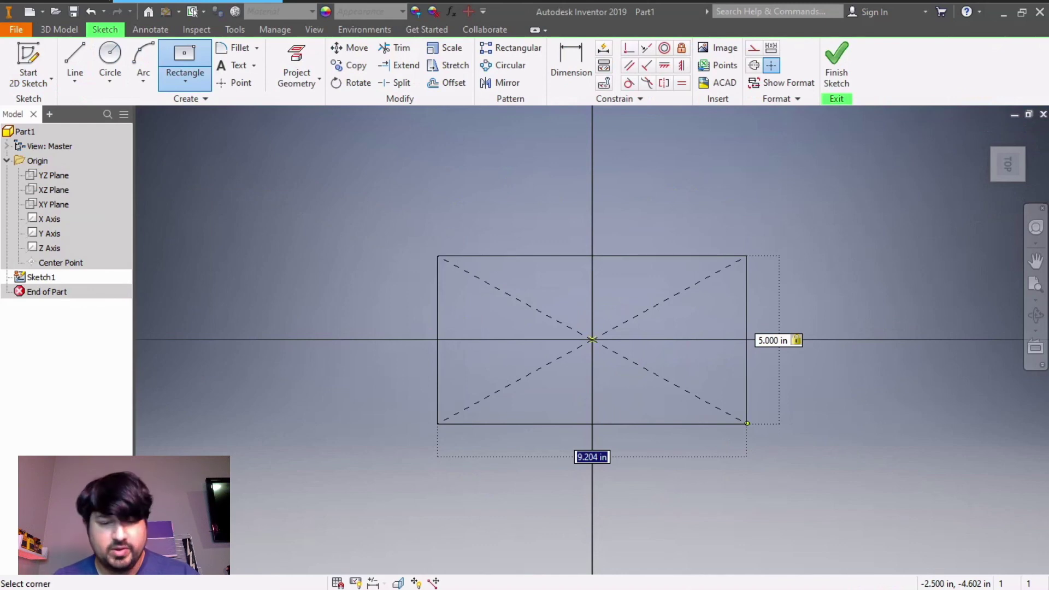
pyautogui.write('5')
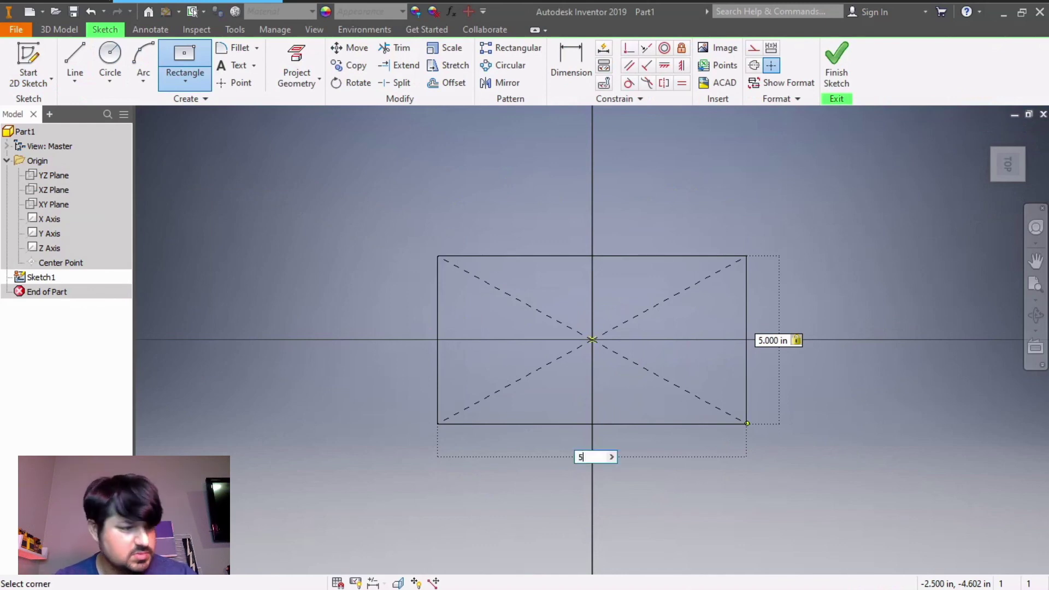
pyautogui.write('.375')
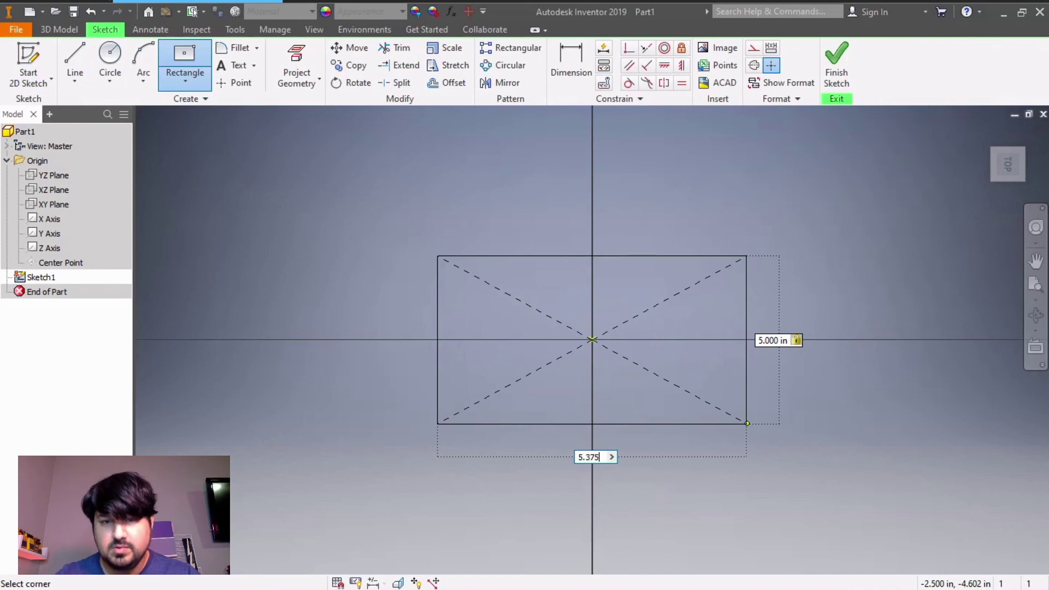
pyautogui.press('Return')
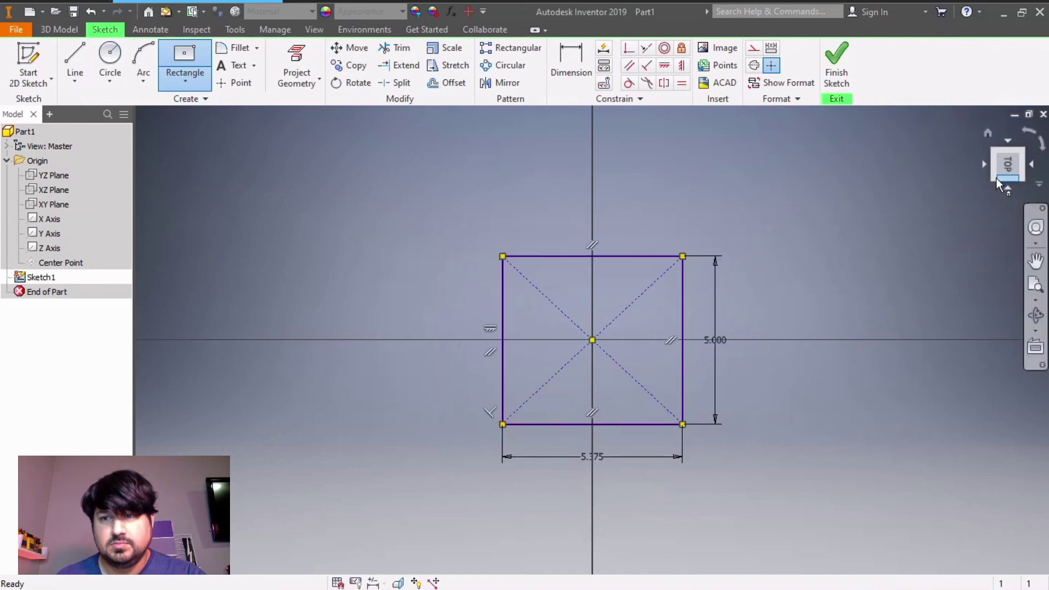
pyautogui.moveTo(1008, 164)
pyautogui.mouseDown()
pyautogui.moveTo(1041, 147)
pyautogui.moveTo(1043, 127)
pyautogui.mouseUp()
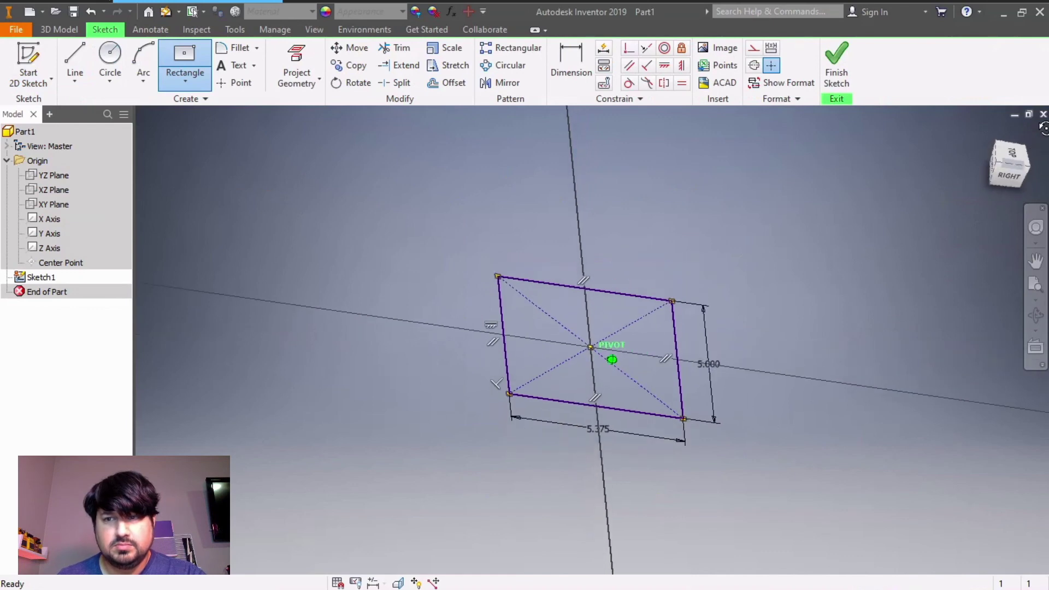
pyautogui.moveTo(1043, 127); pyautogui.dragTo(1043, 128)
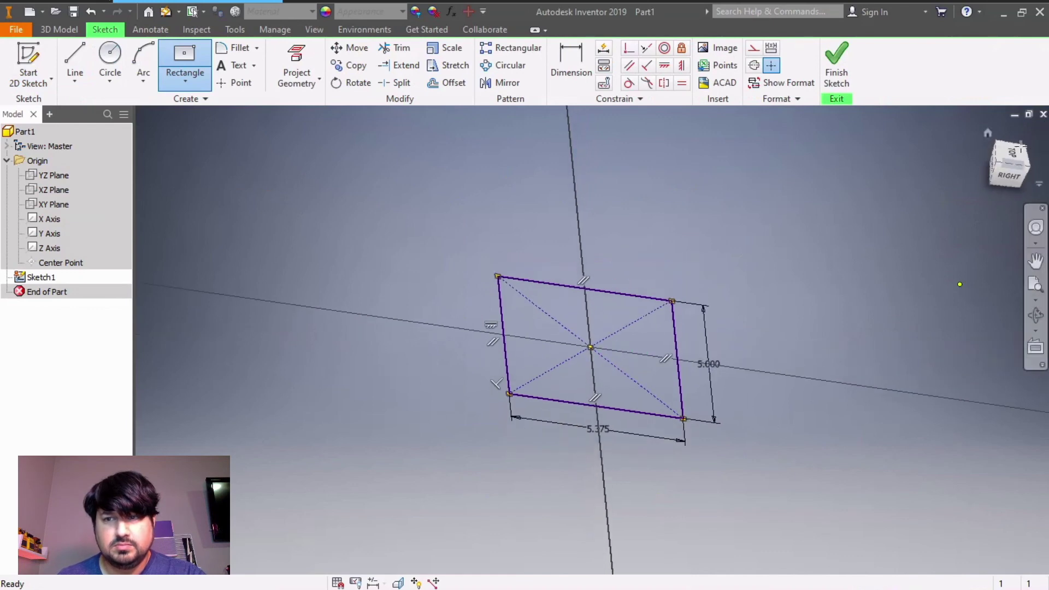
pyautogui.click(989, 134)
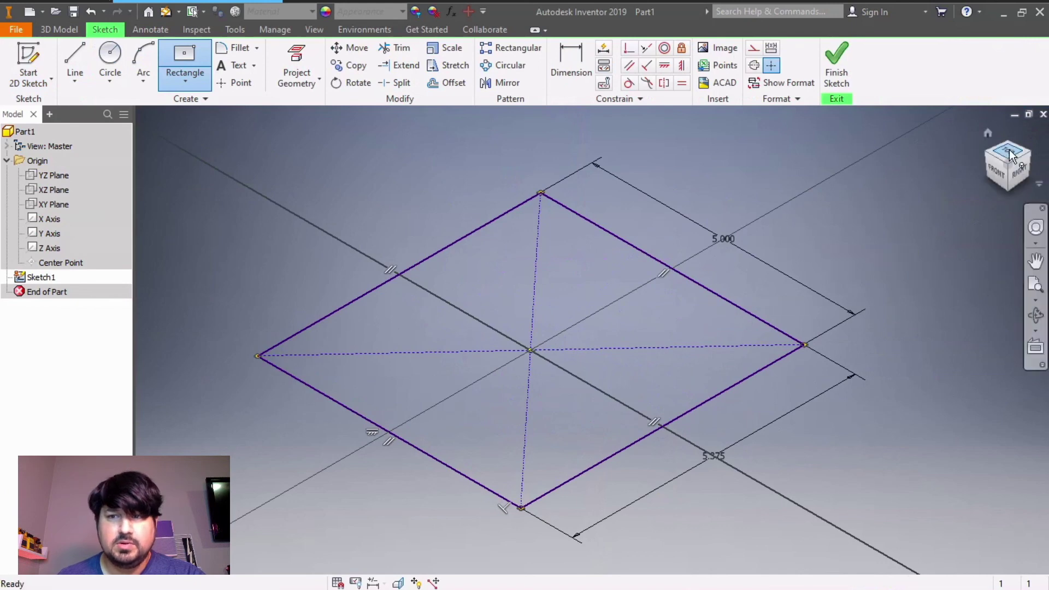
pyautogui.click(834, 55)
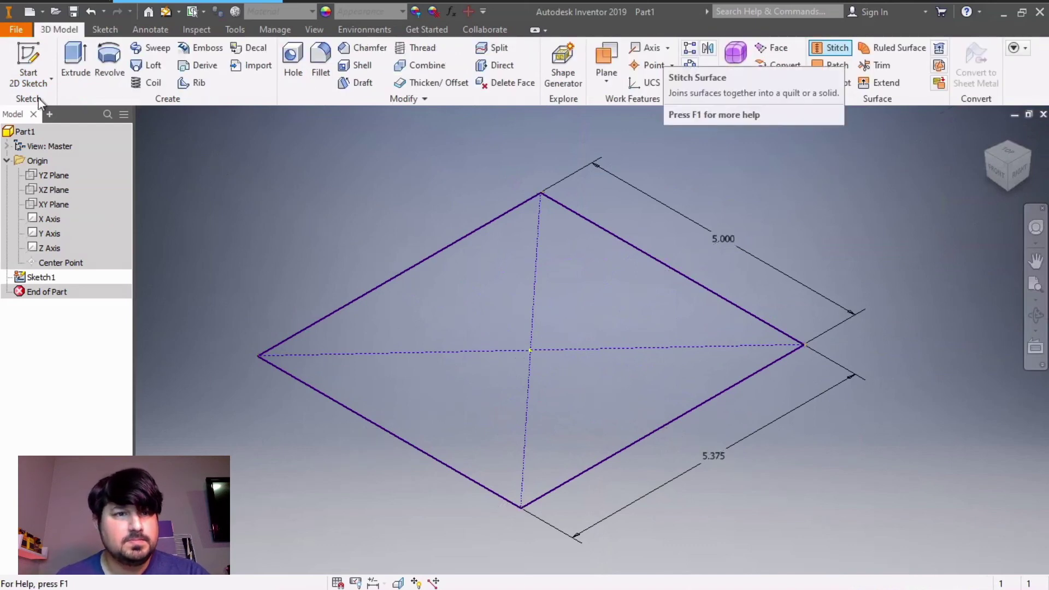
# Extrude the rectangle upward as a solid by a distance of 1.75-.375 in
pyautogui.click(73, 54)
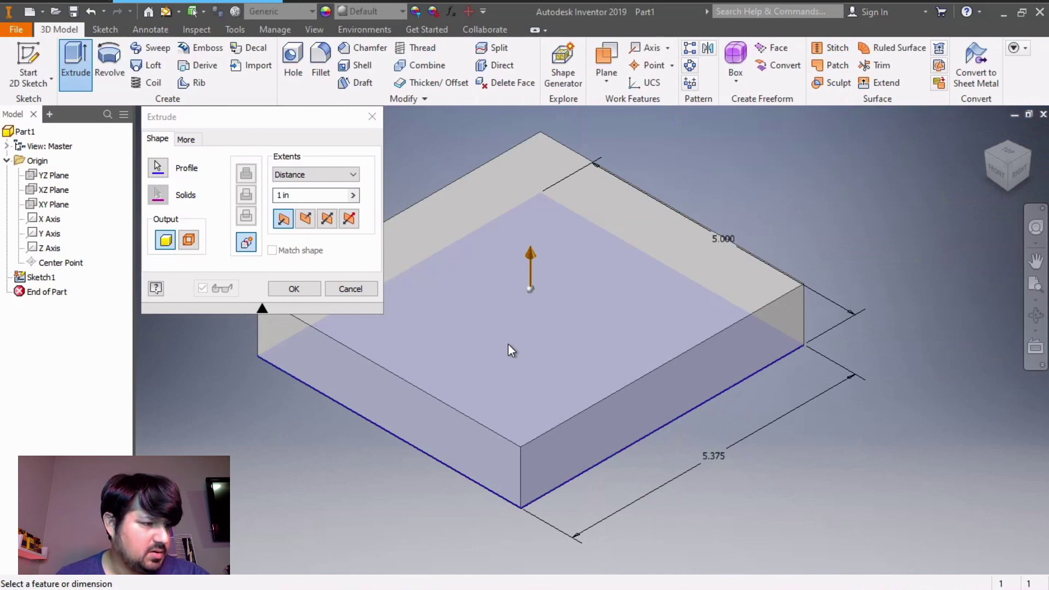
pyautogui.click(331, 195)
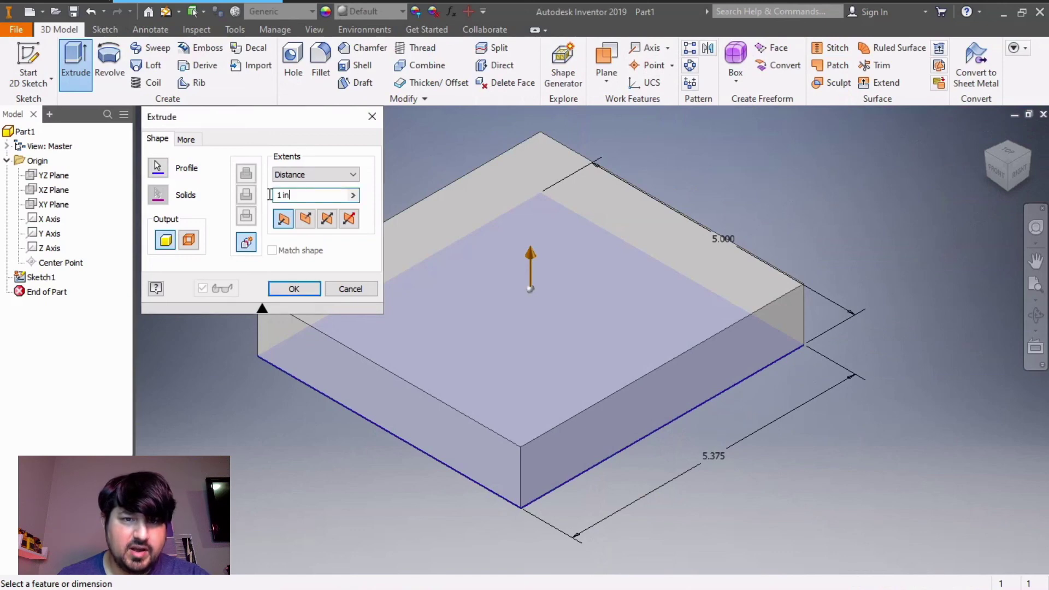
pyautogui.hotkey('ctrl', 'a')
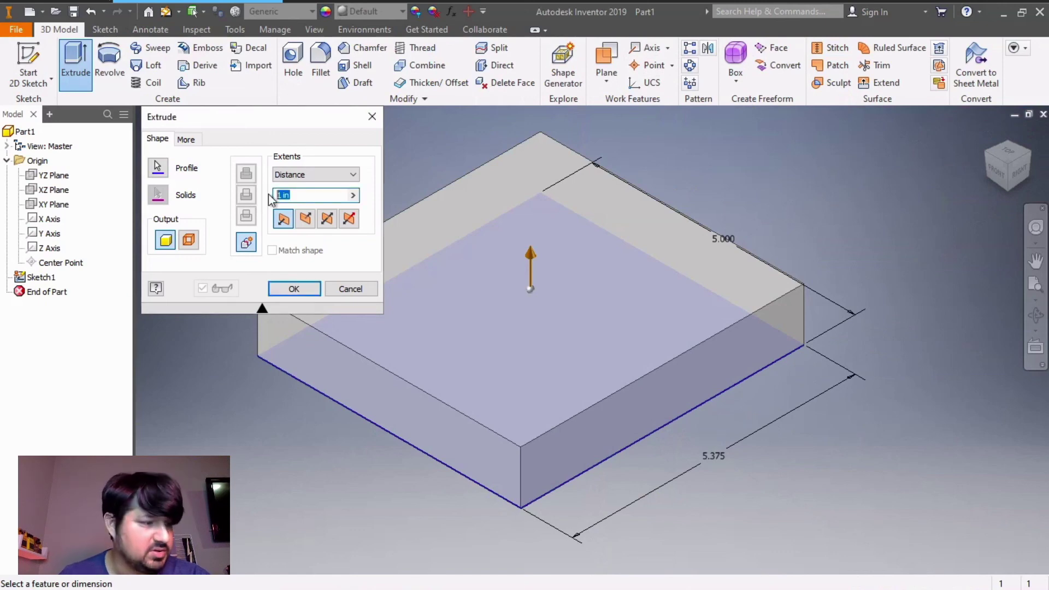
pyautogui.press('BackSpace')
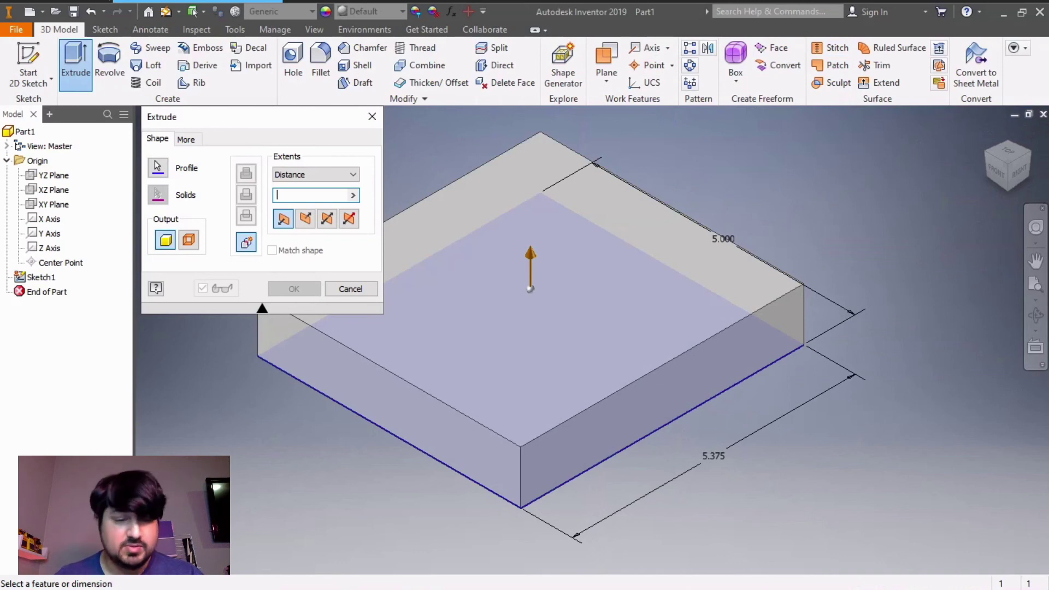
pyautogui.write('1.75-')
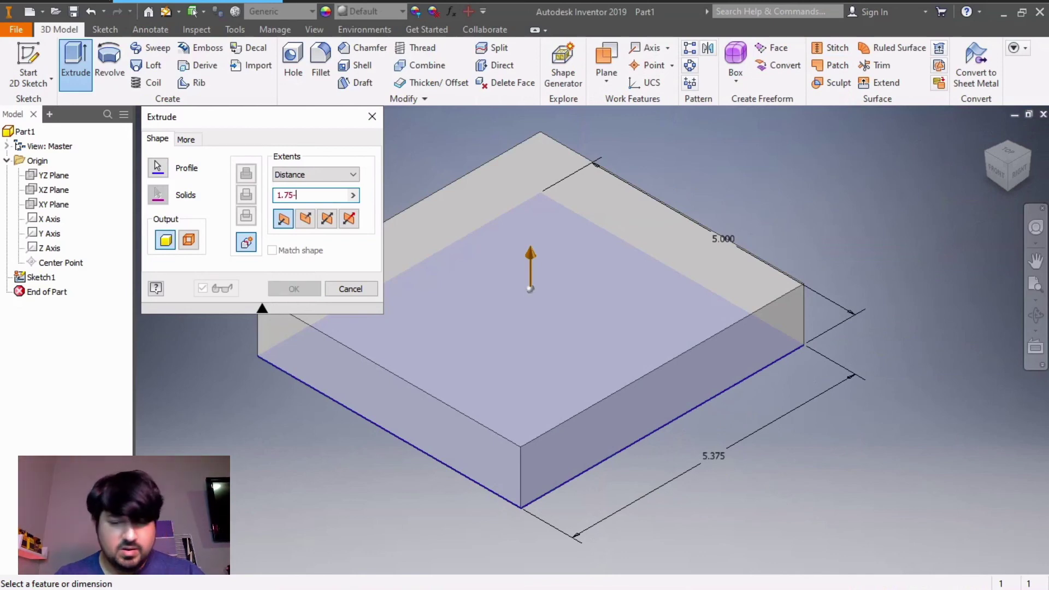
pyautogui.write('.375')
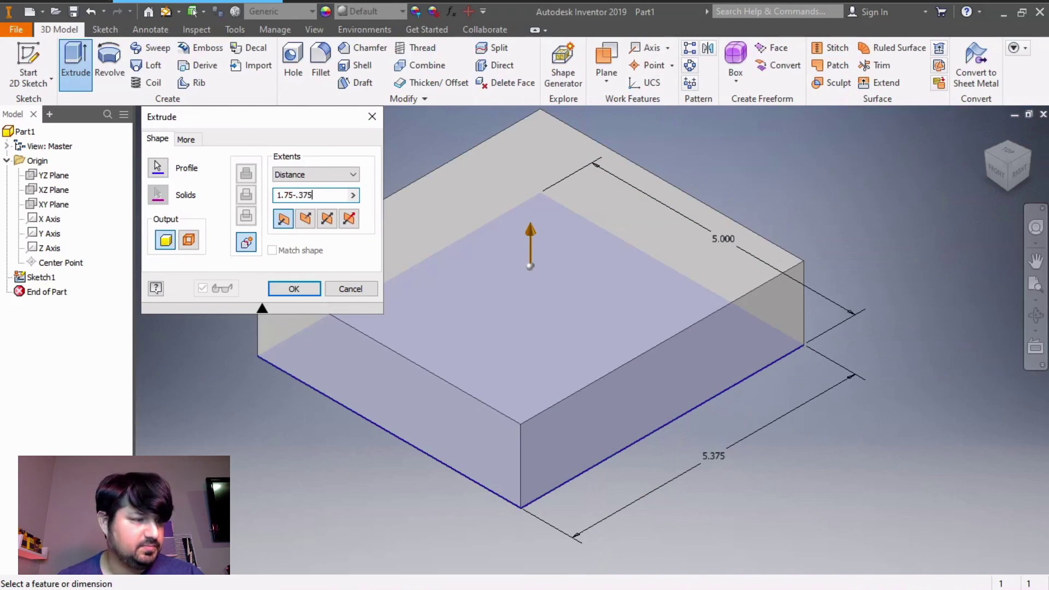
pyautogui.press('Return')
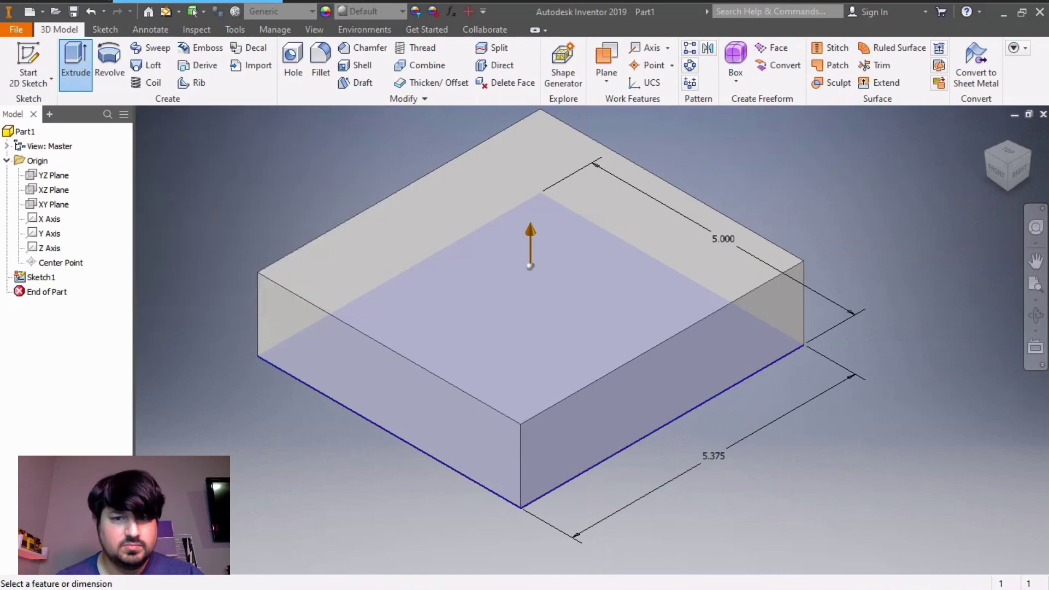
# Start a 2D sketch on the block's top face and look at it straight from the top
pyautogui.click(34, 57)
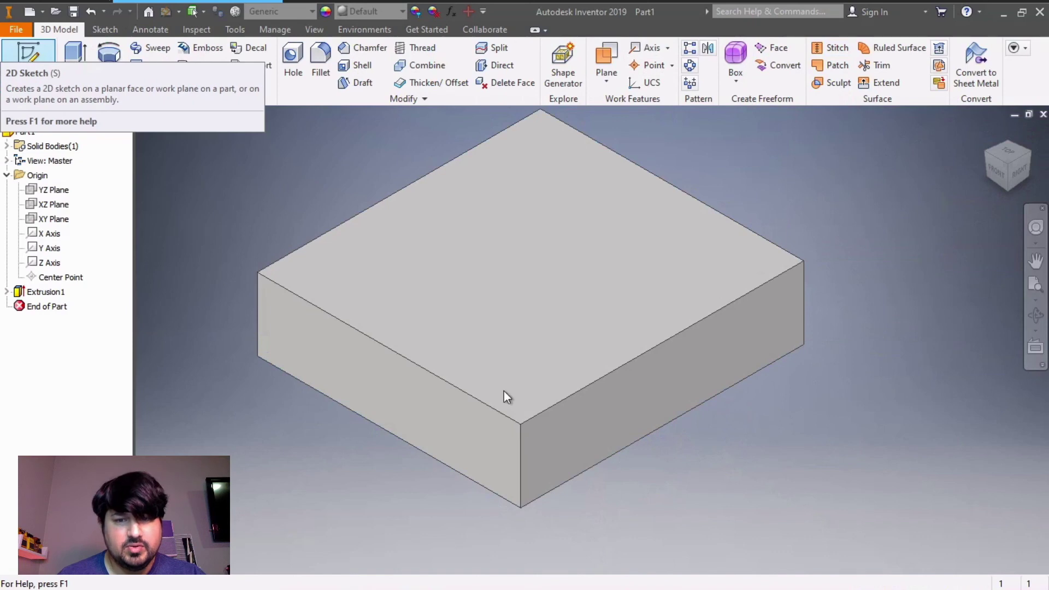
pyautogui.press('Escape')
pyautogui.click(30, 55)
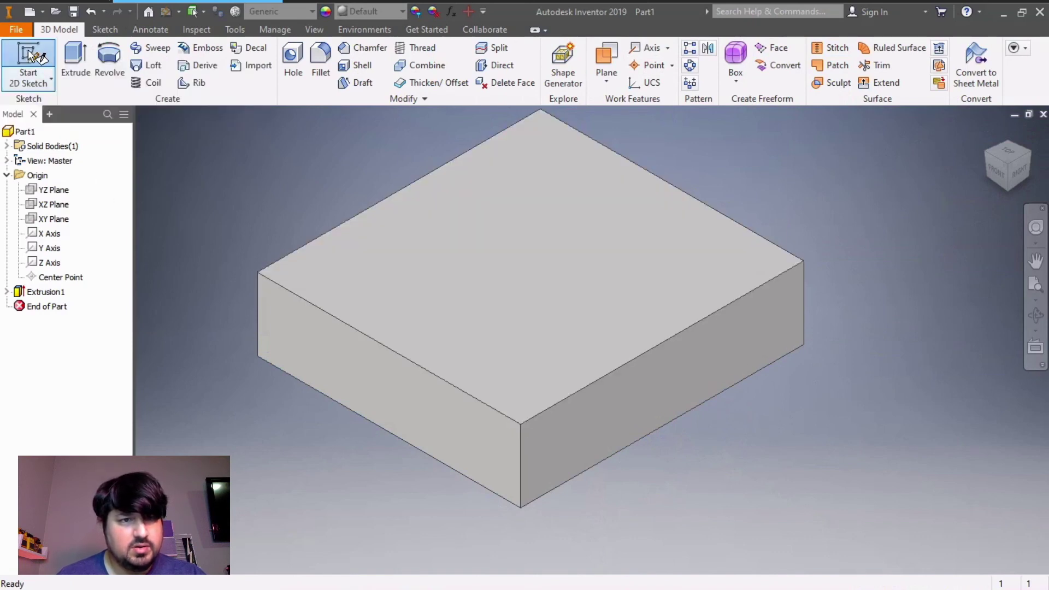
pyautogui.click(521, 354)
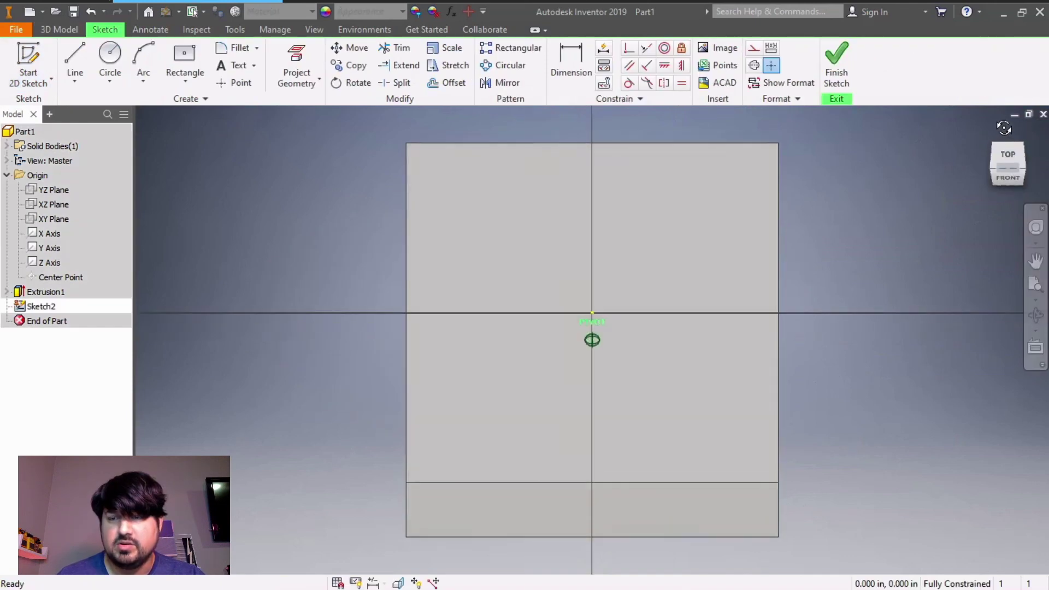
pyautogui.click(1011, 155)
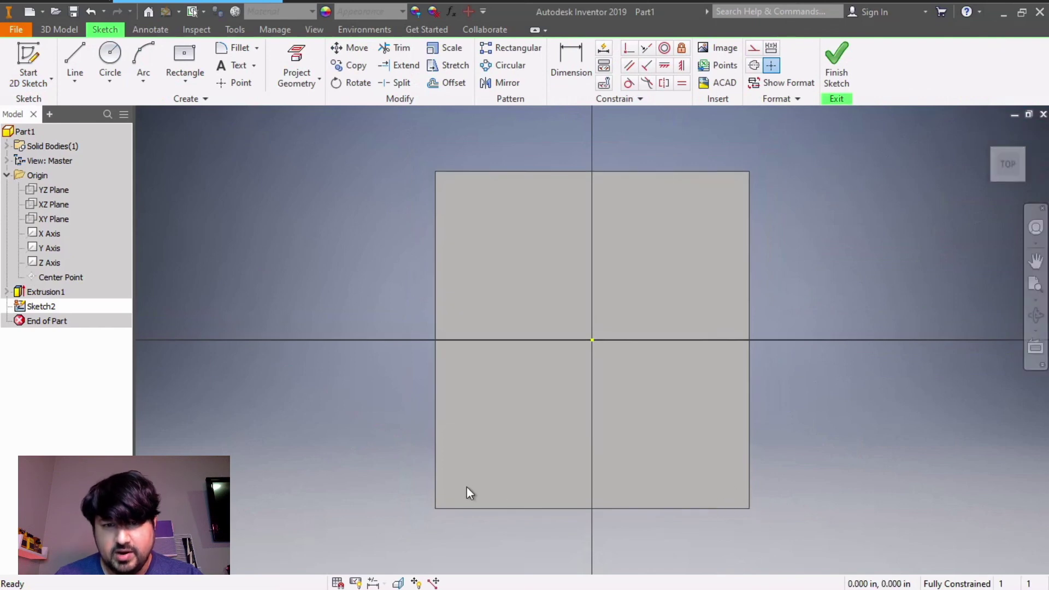
# Sketch a two-point rectangle from the top face's front-left corner, (5-2.5)/2 in wide and about 0.484 in deep
pyautogui.click(184, 77)
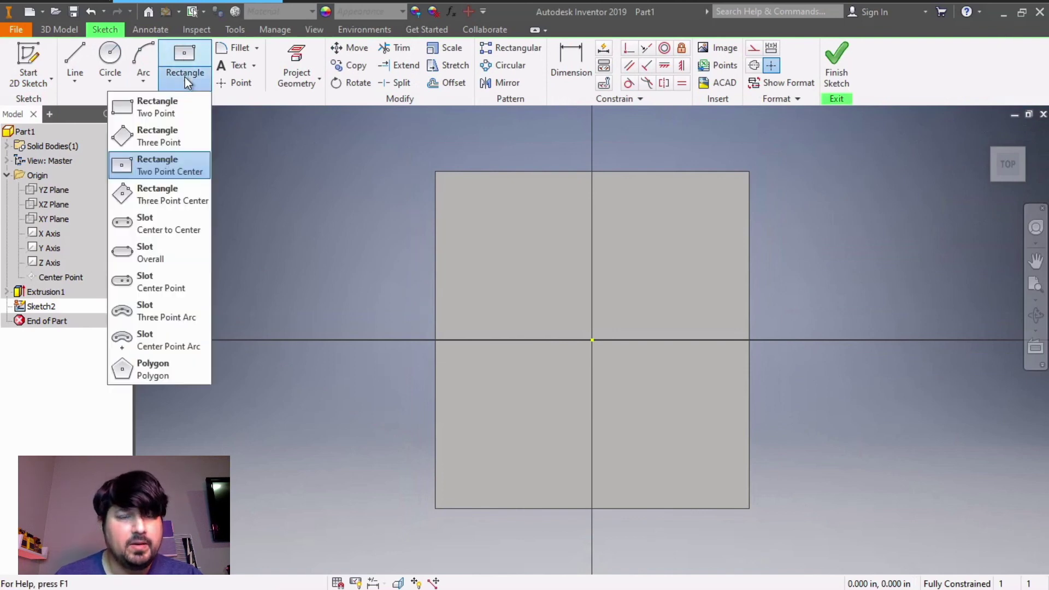
pyautogui.click(165, 115)
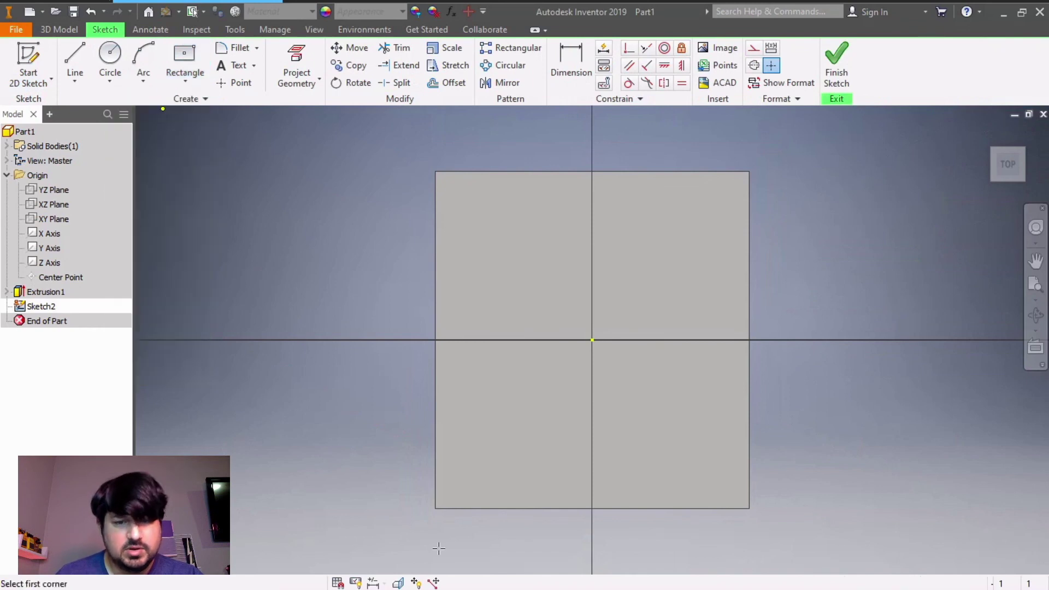
pyautogui.click(435, 507)
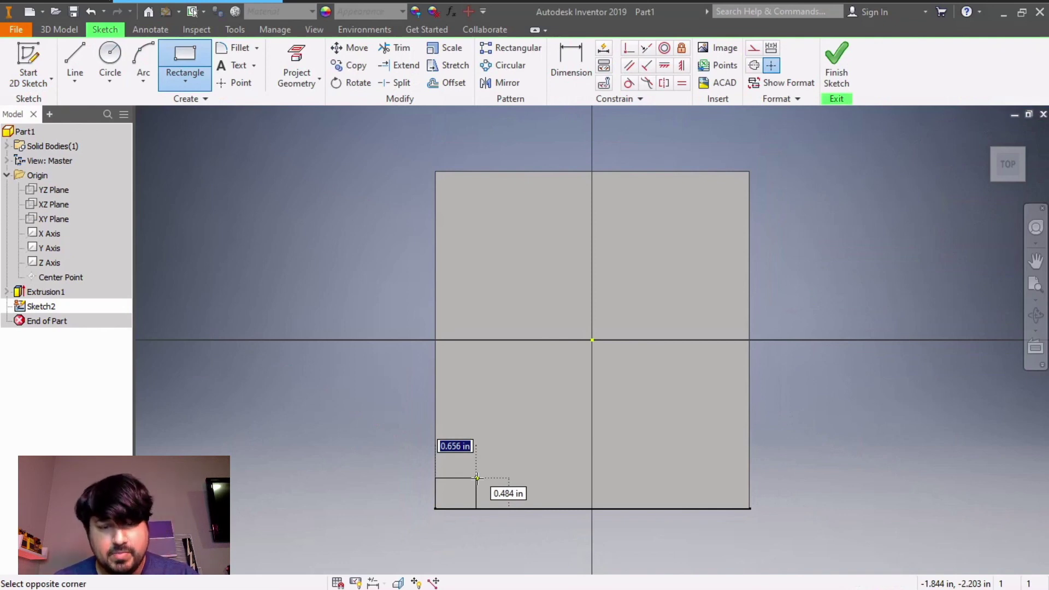
pyautogui.write('5')
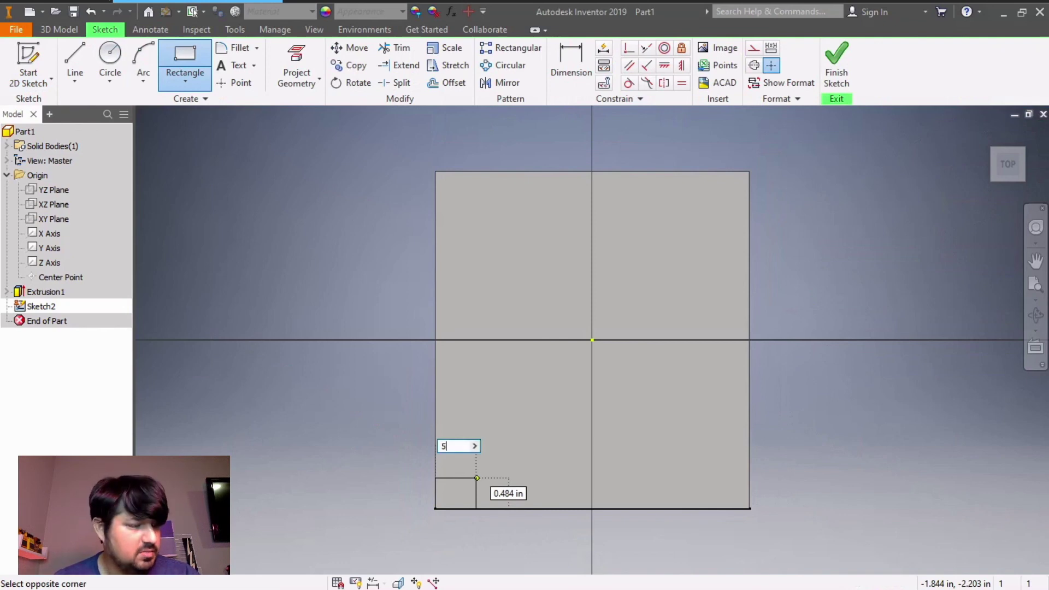
pyautogui.write('-2.5')
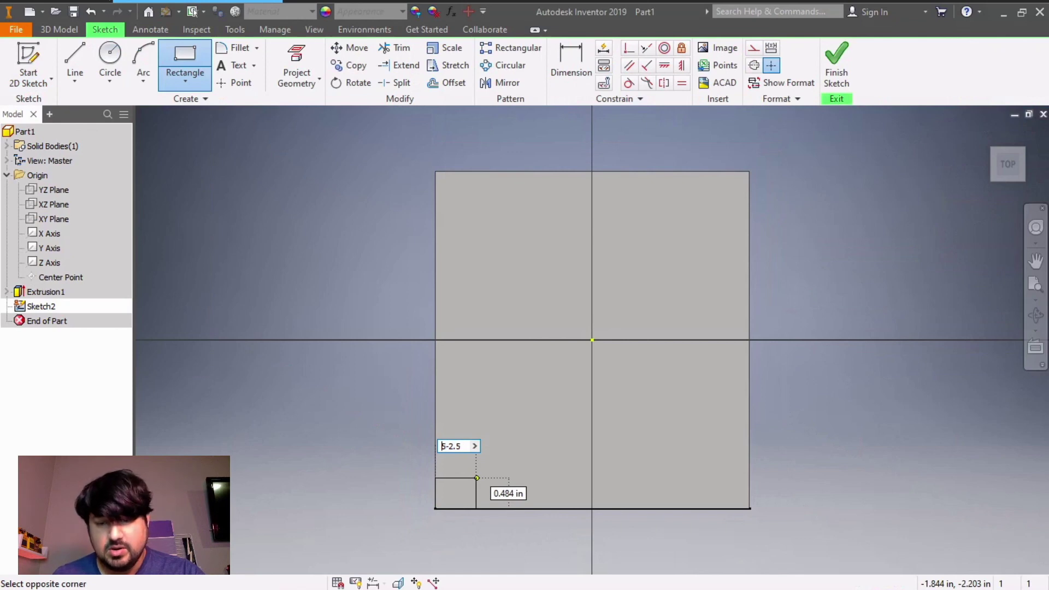
pyautogui.write('(')
pyautogui.press('Right')
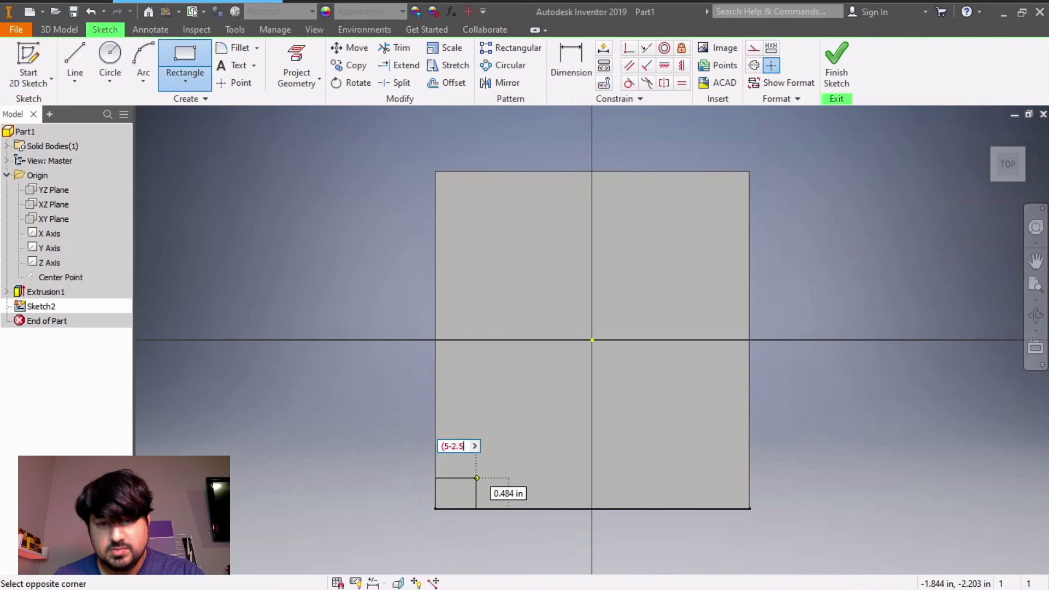
pyautogui.write(')/2')
pyautogui.press('Tab')
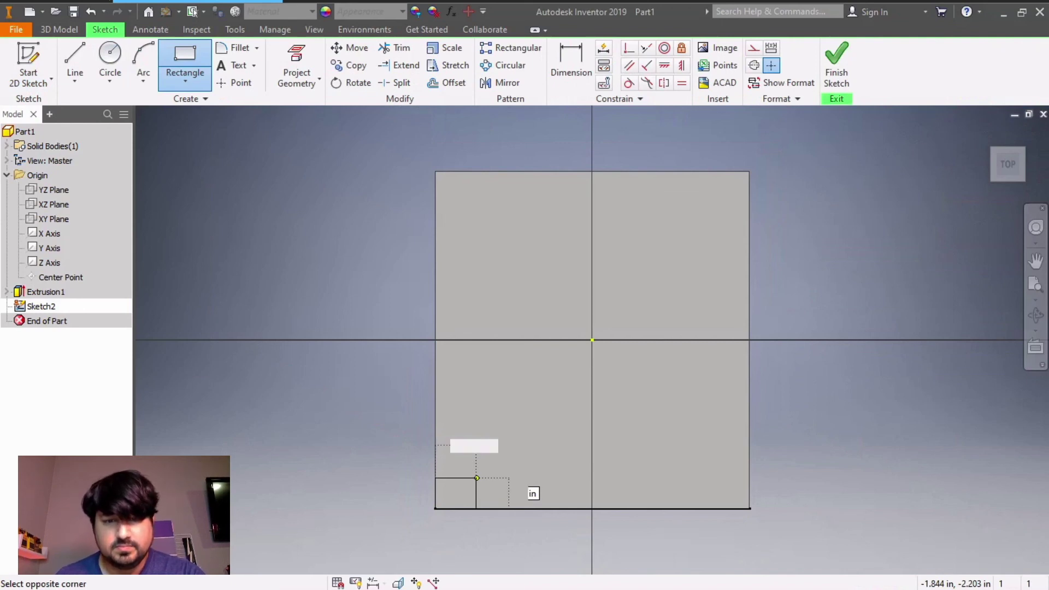
pyautogui.press('Escape')
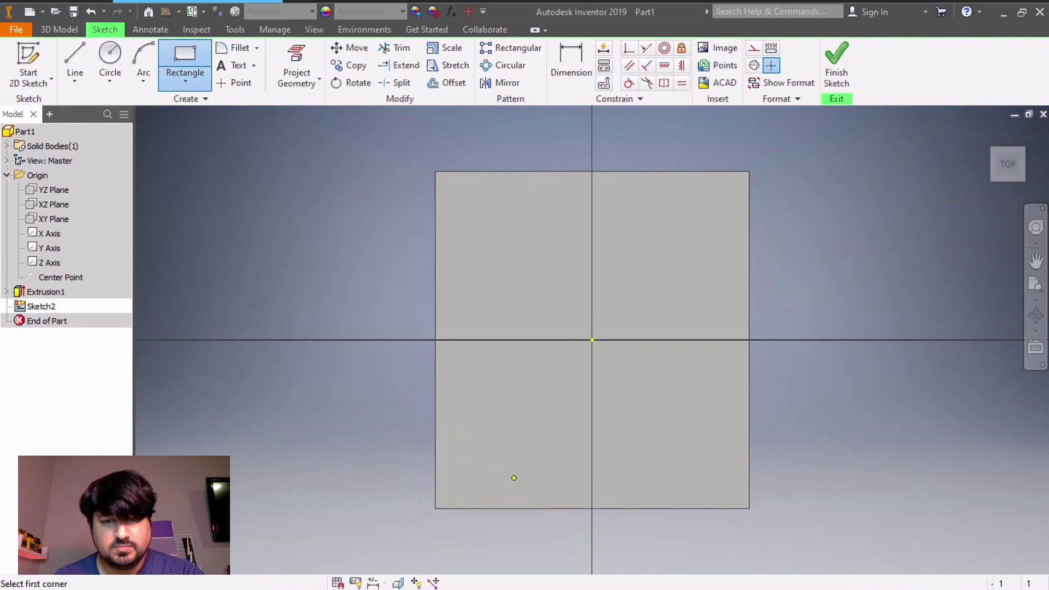
pyautogui.click(513, 478)
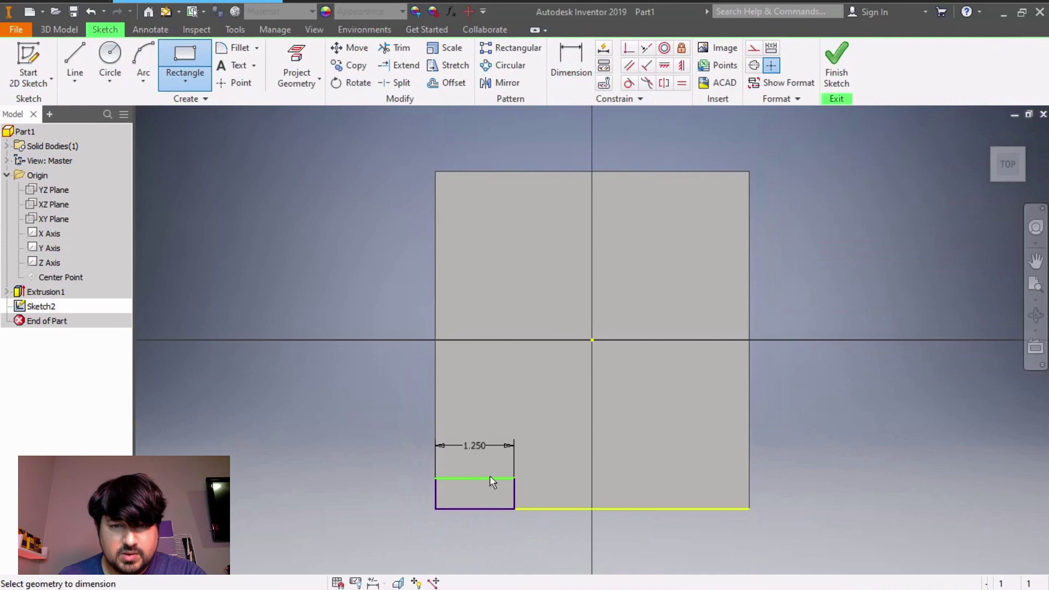
# Dimension the front-left rectangle's depth and set it to 5.375-1.25-3 in
pyautogui.click(488, 510)
pyautogui.press('Escape')
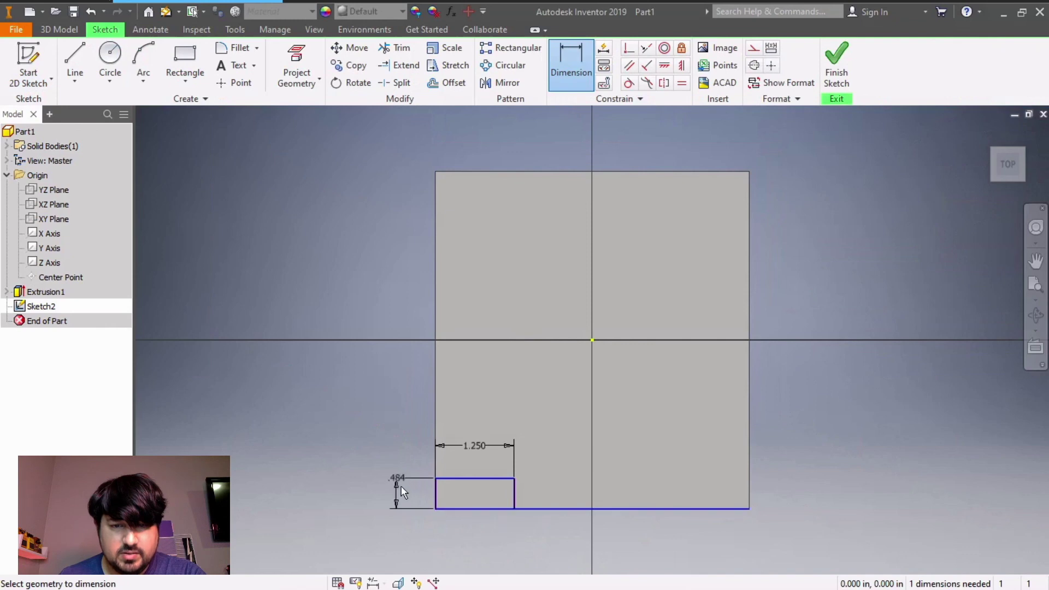
pyautogui.click(401, 488)
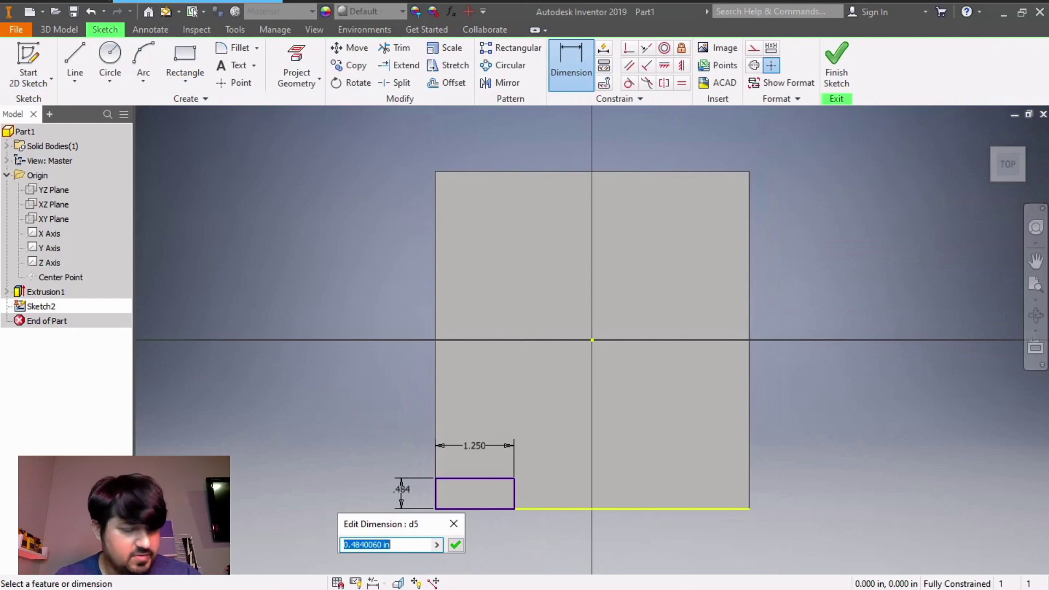
pyautogui.write('5.375')
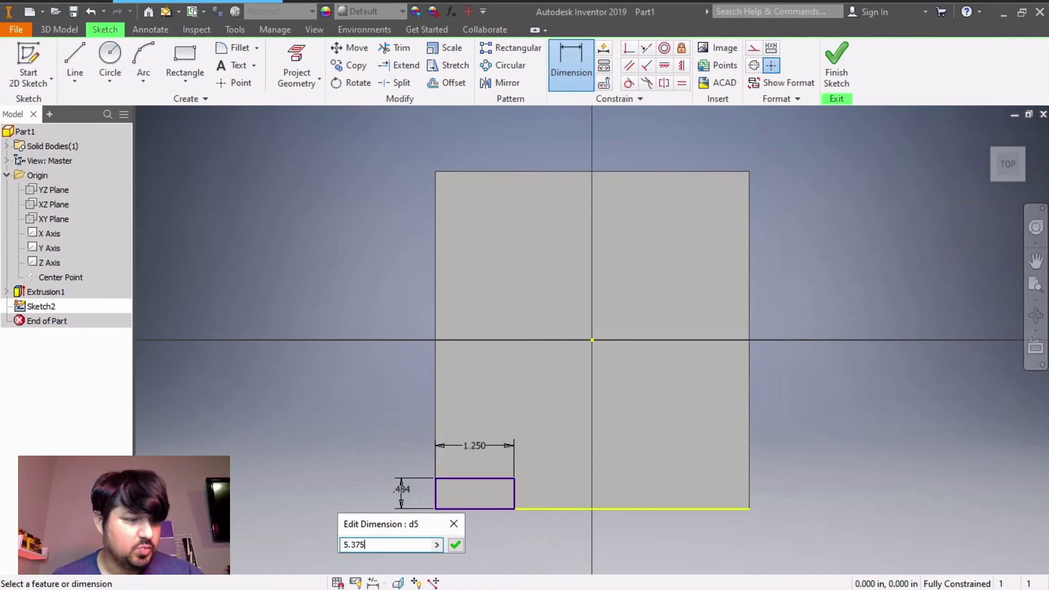
pyautogui.write('-')
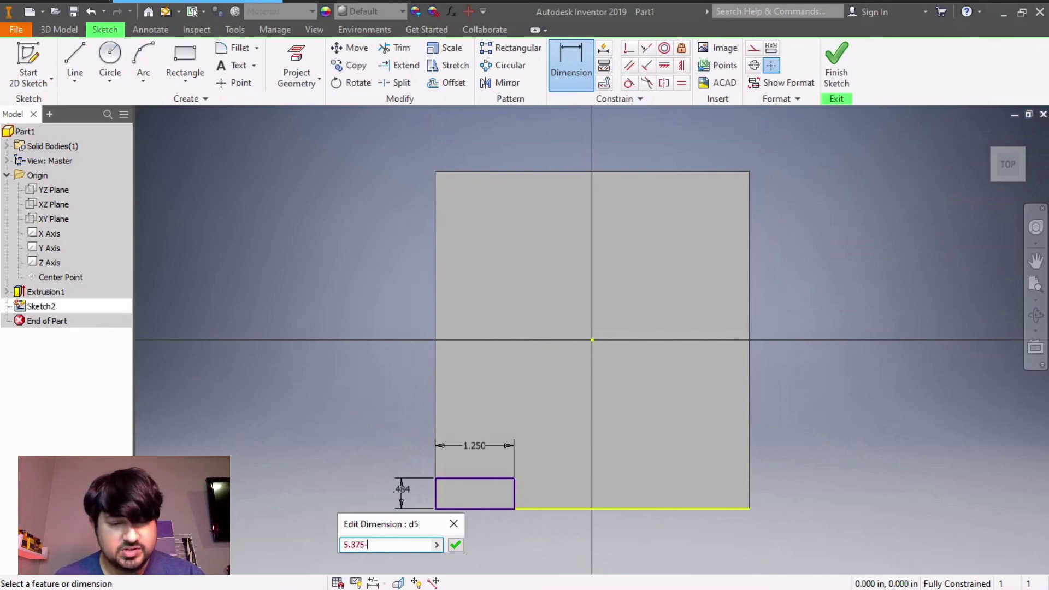
pyautogui.write('1.2')
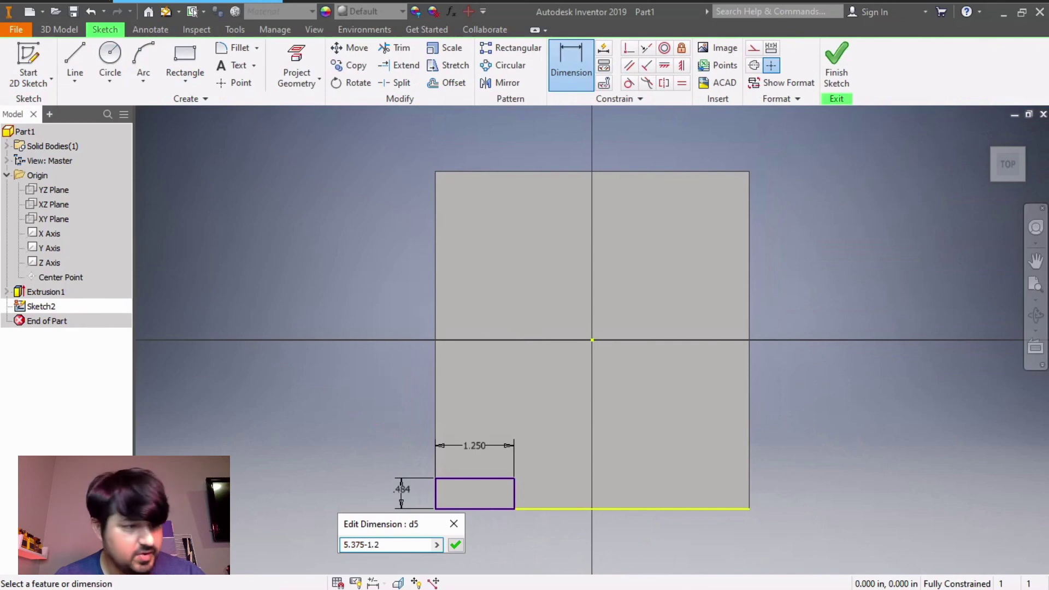
pyautogui.write('5-')
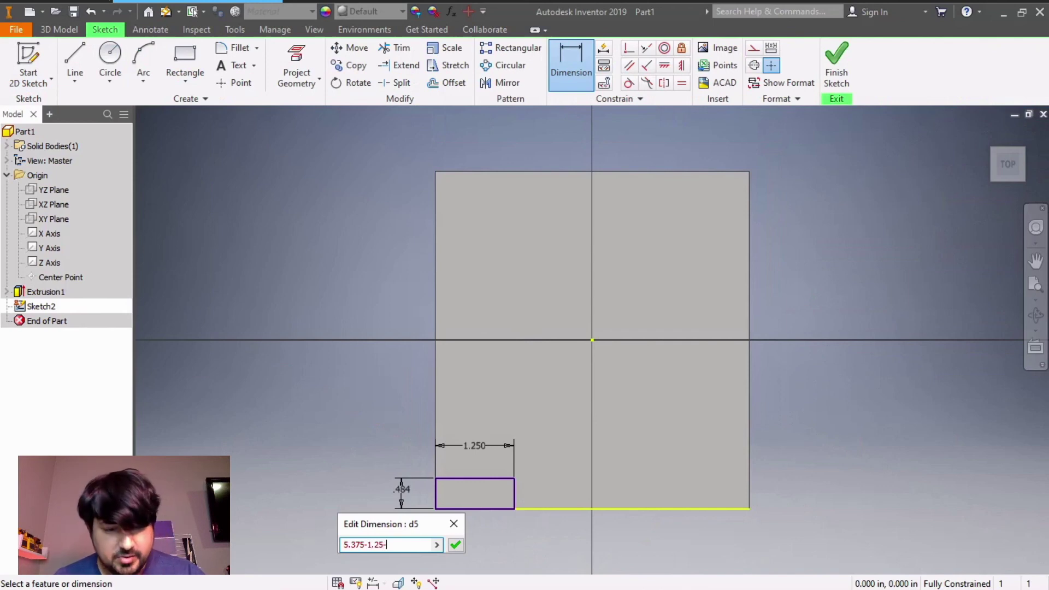
pyautogui.write('3')
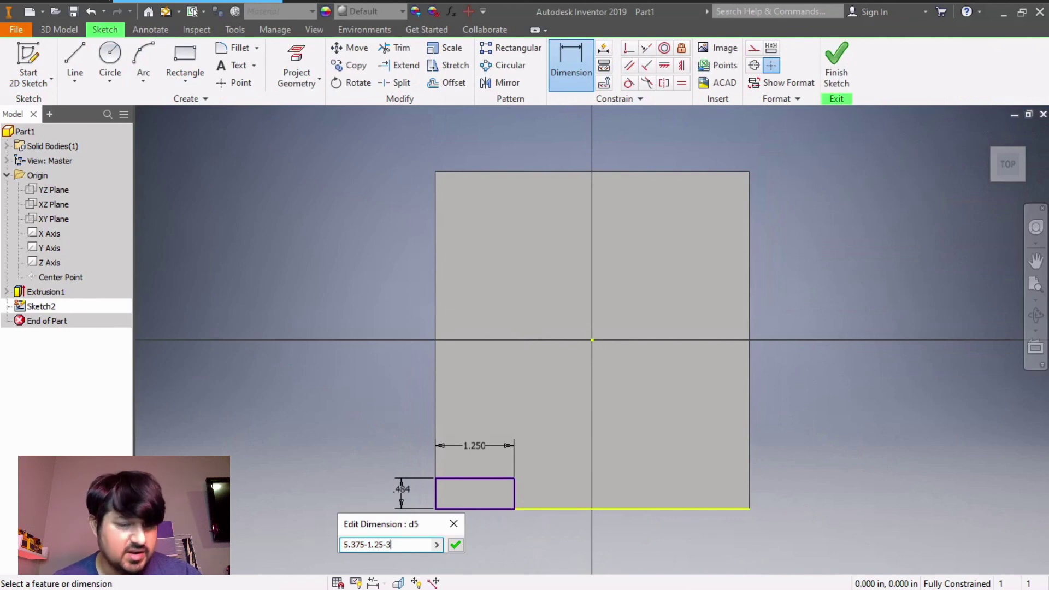
pyautogui.press('Return')
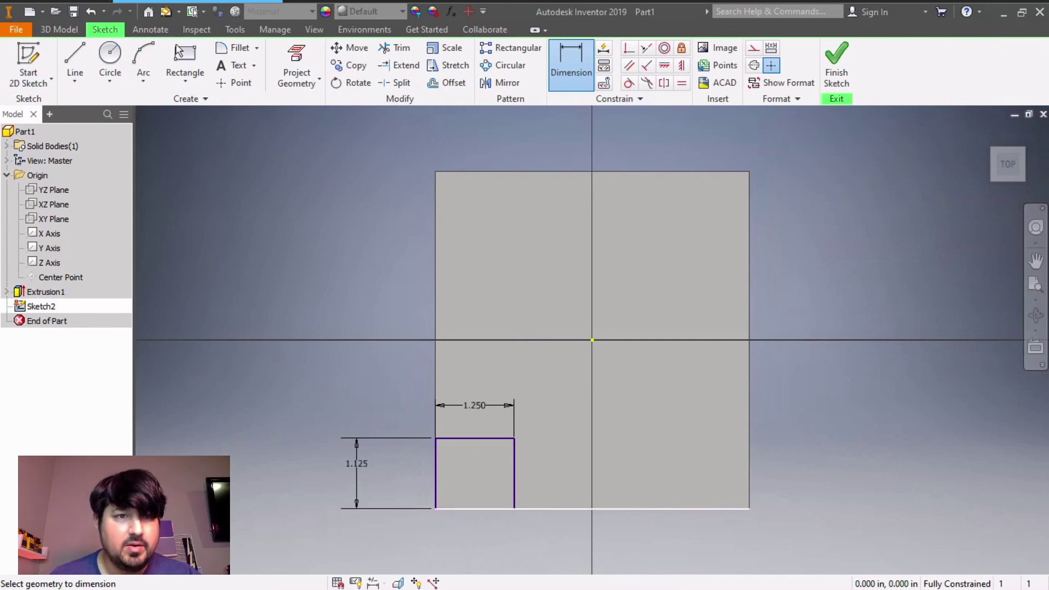
# Sketch a second two-point rectangle from the face's front-right corner, 1.25 in wide and 1.125 in deep, and finish the sketch
pyautogui.click(187, 69)
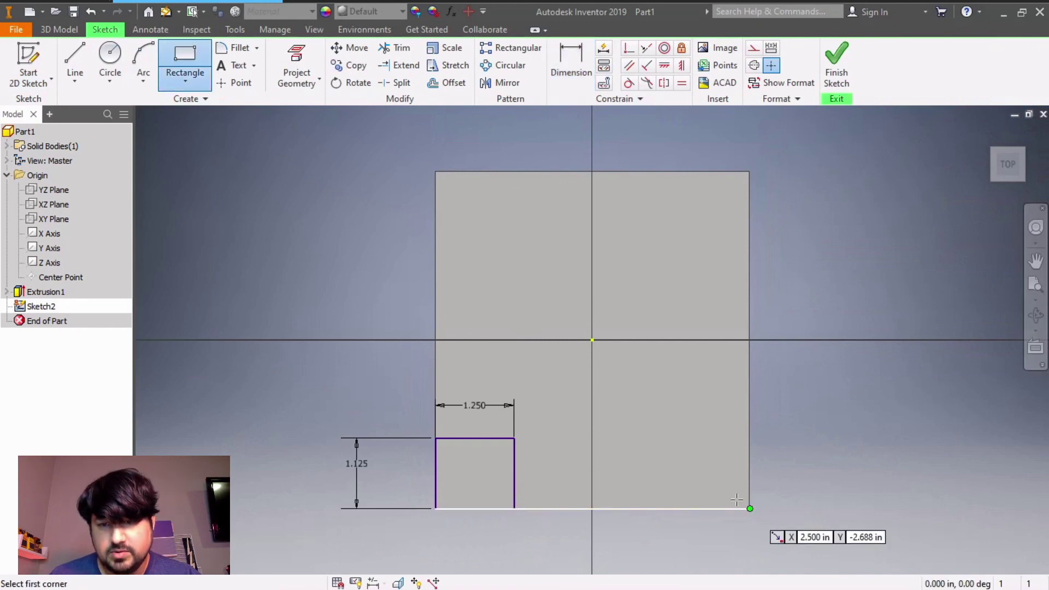
pyautogui.click(724, 484)
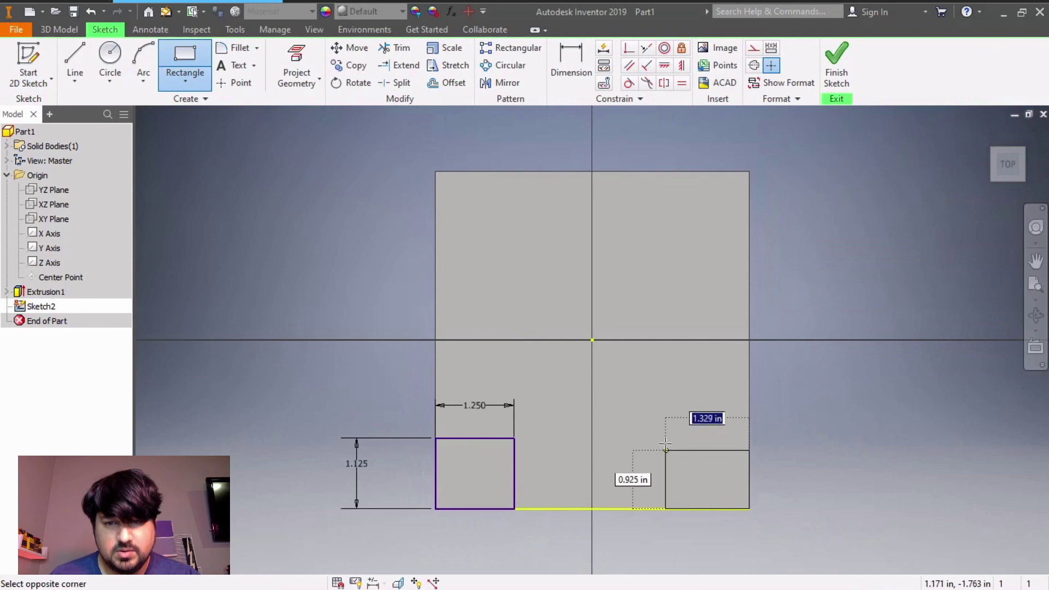
pyautogui.write('1.')
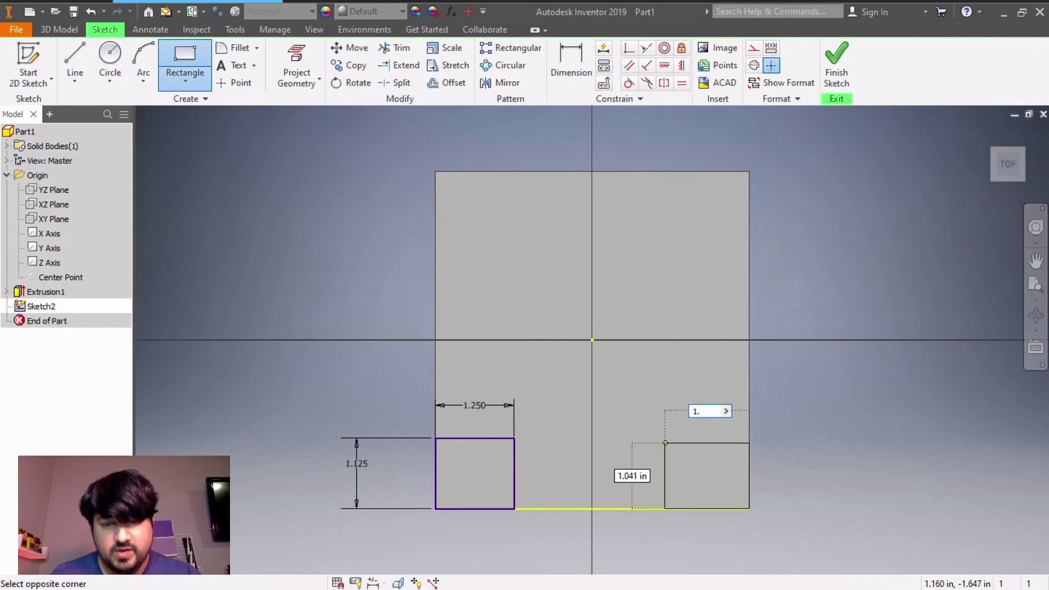
pyautogui.write('25')
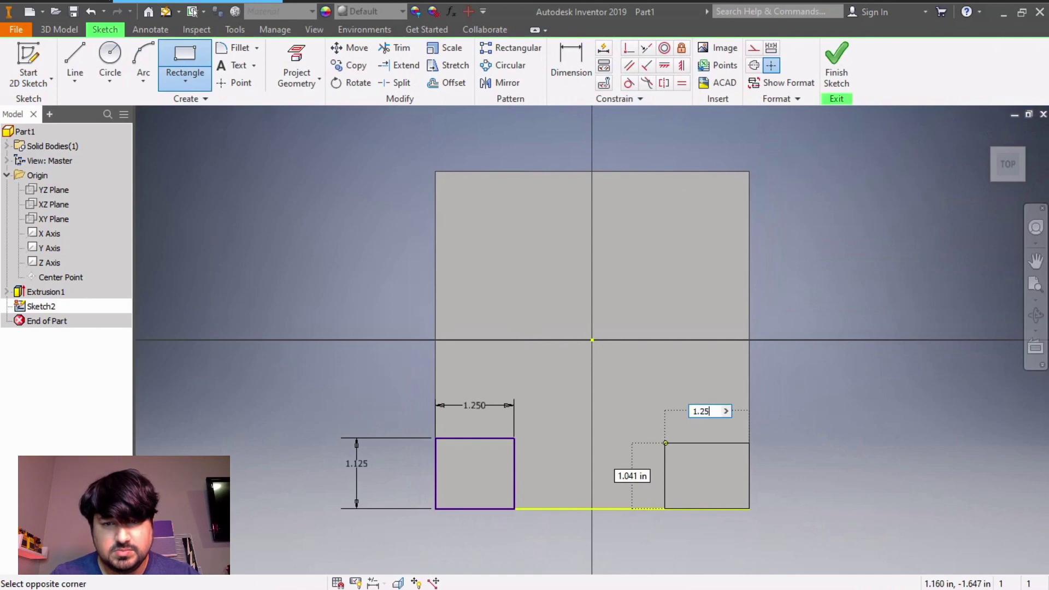
pyautogui.press('Tab')
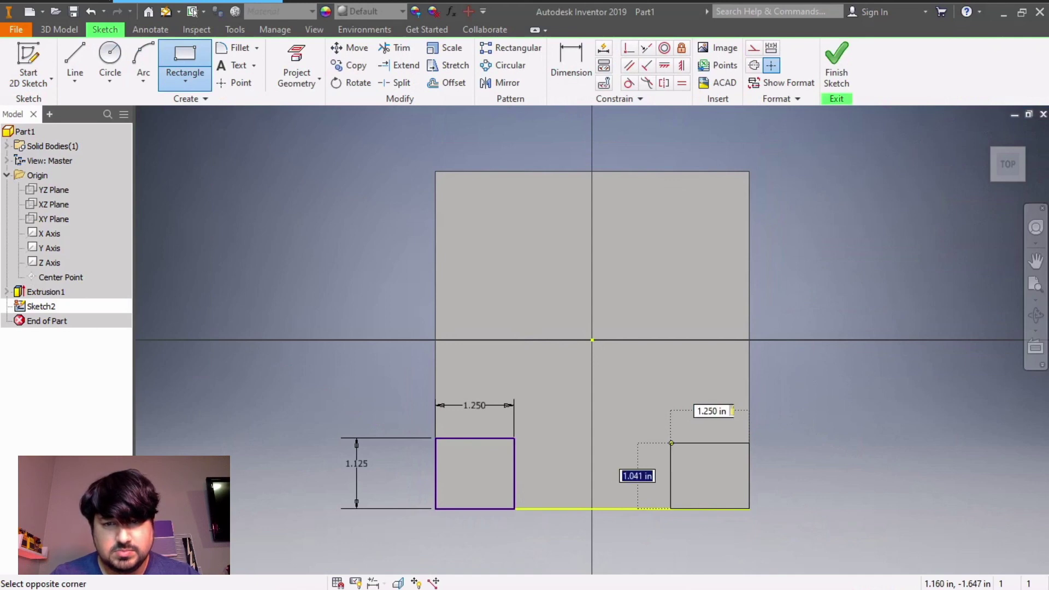
pyautogui.write('1.125')
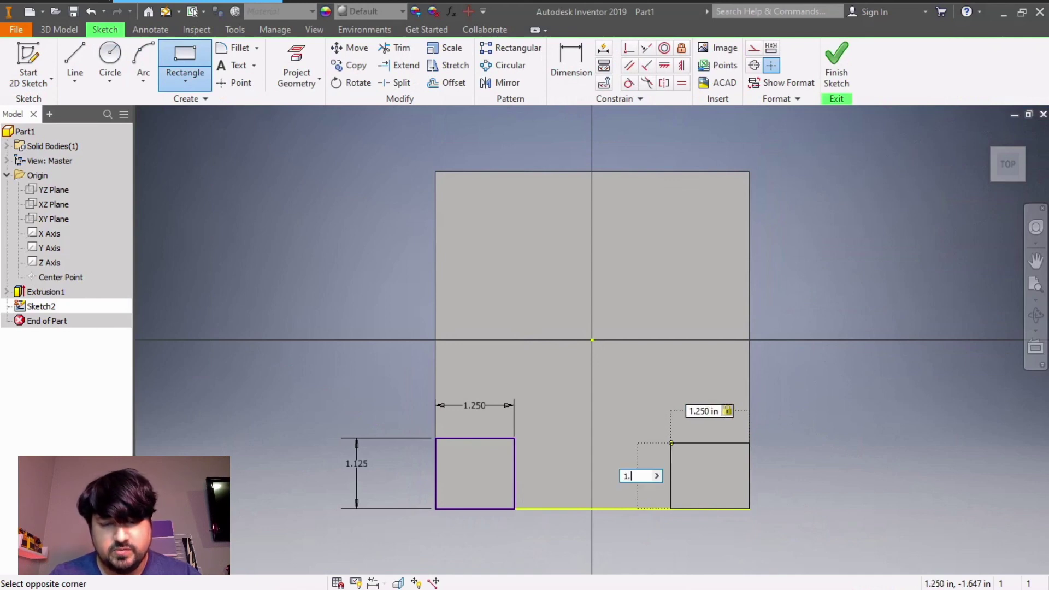
pyautogui.press('Tab')
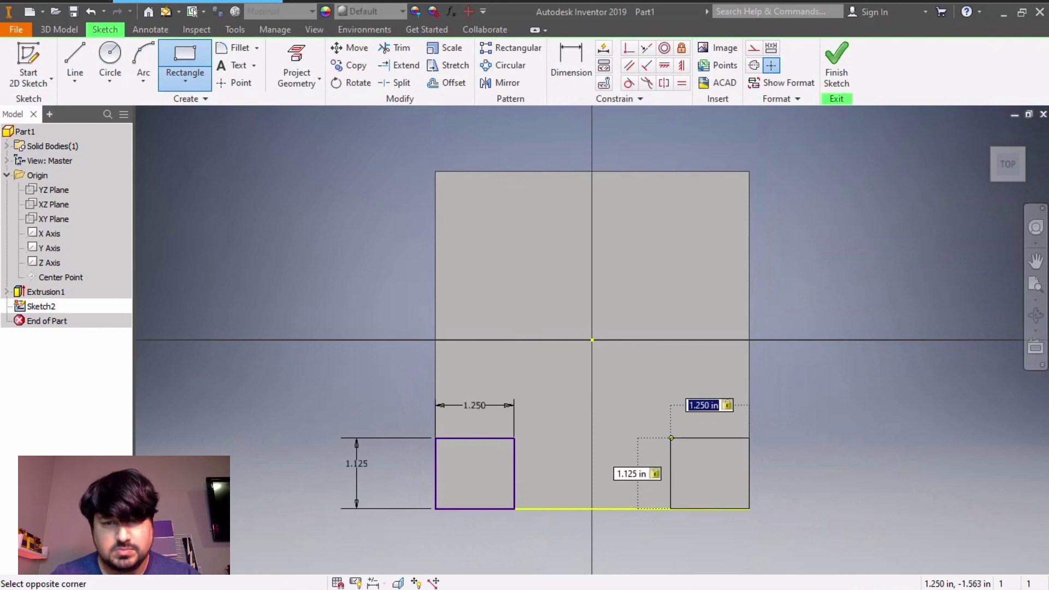
pyautogui.press('Return')
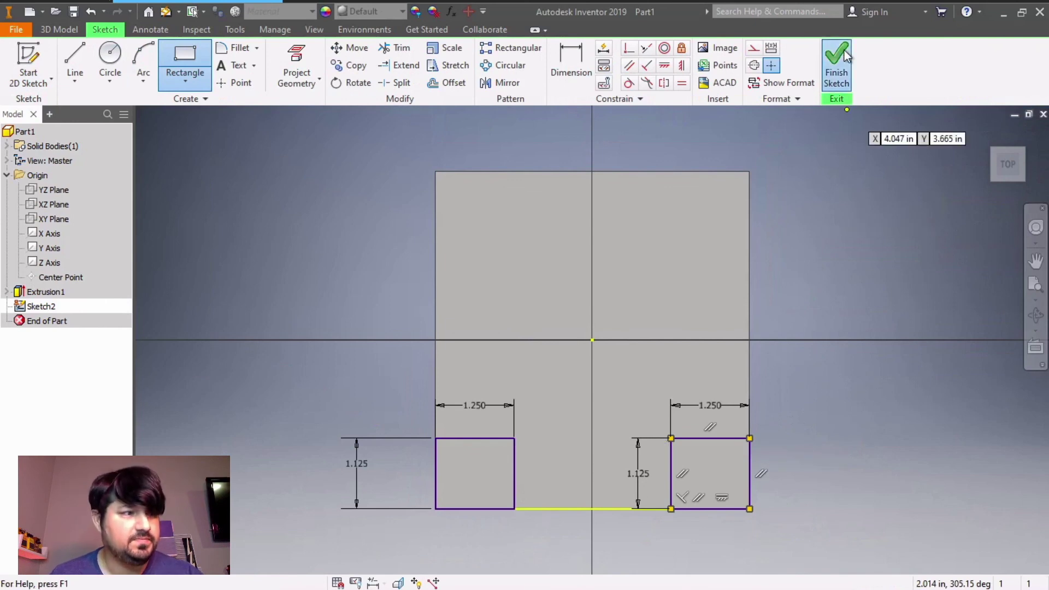
pyautogui.click(836, 64)
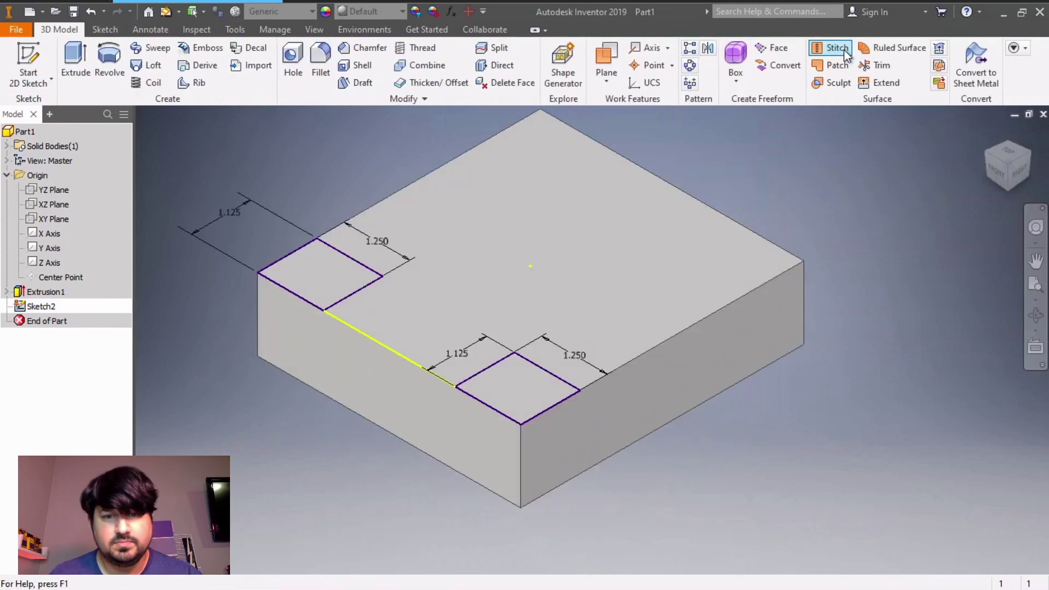
# Extrude both corner rectangles upward from the block's top face by 0.375 in, joined to the solid
pyautogui.click(68, 53)
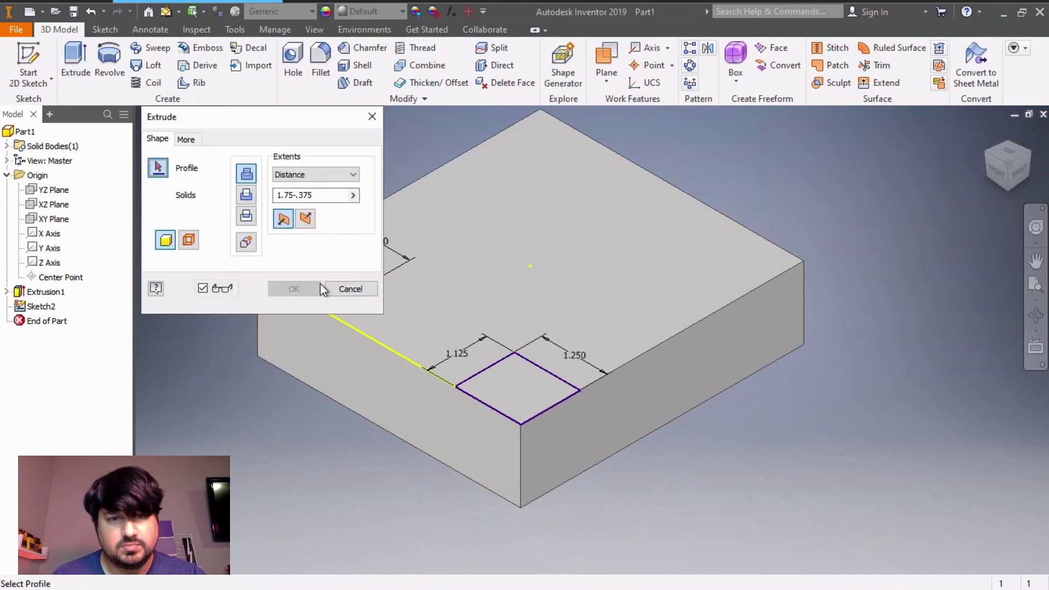
pyautogui.moveTo(285, 117); pyautogui.dragTo(254, 213)
pyautogui.moveTo(214, 379); pyautogui.dragTo(878, 245)
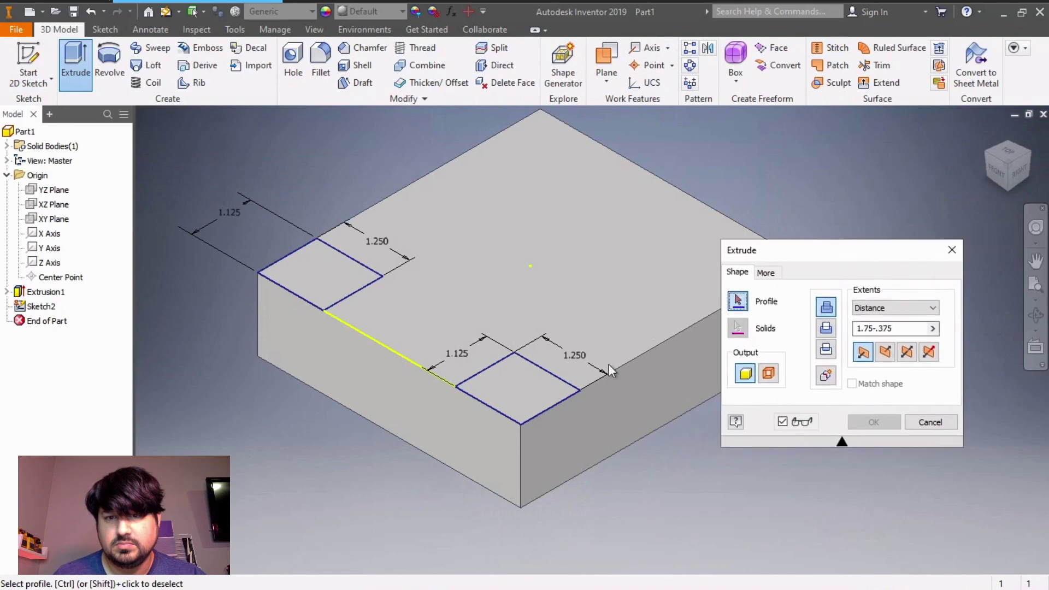
pyautogui.click(509, 394)
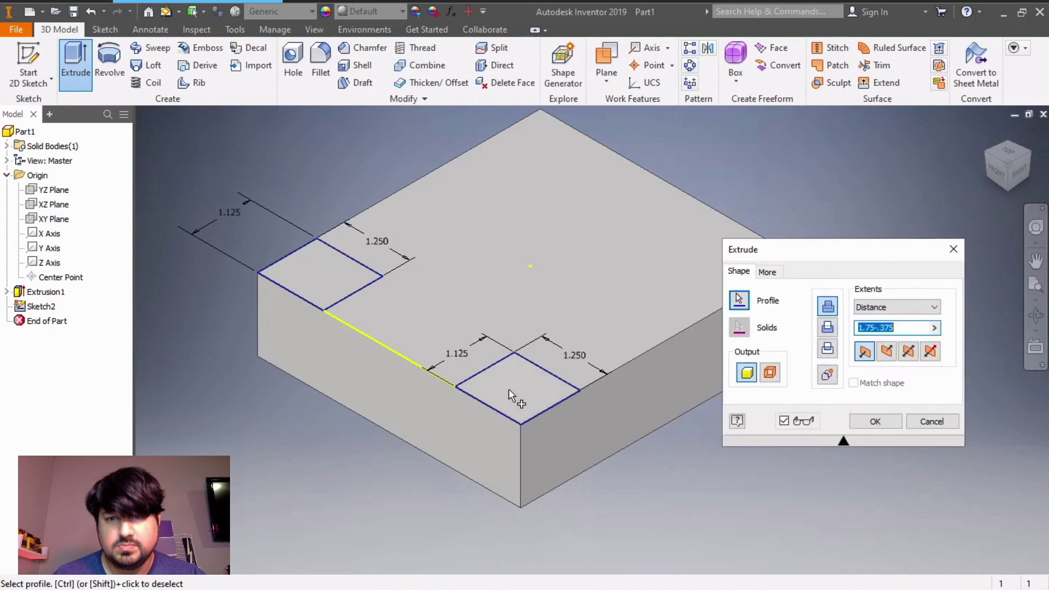
pyautogui.click(336, 268)
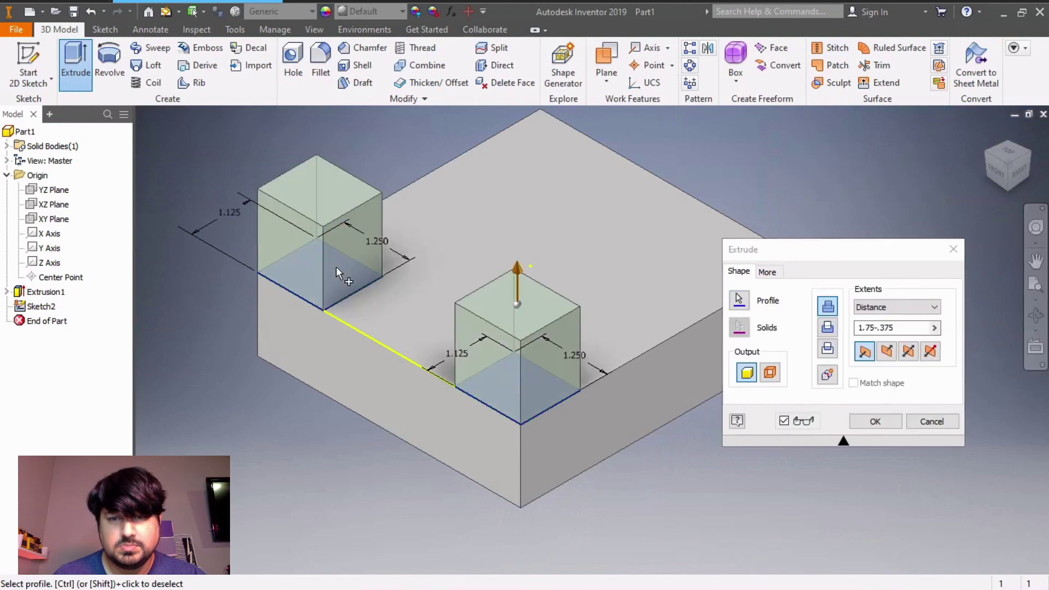
pyautogui.click(902, 328)
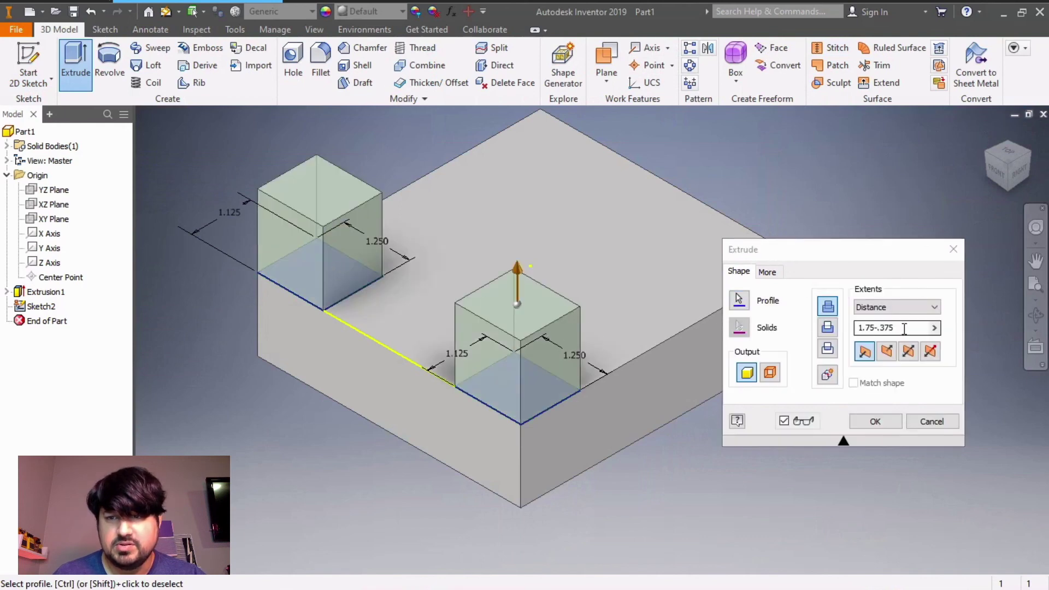
pyautogui.click(850, 329)
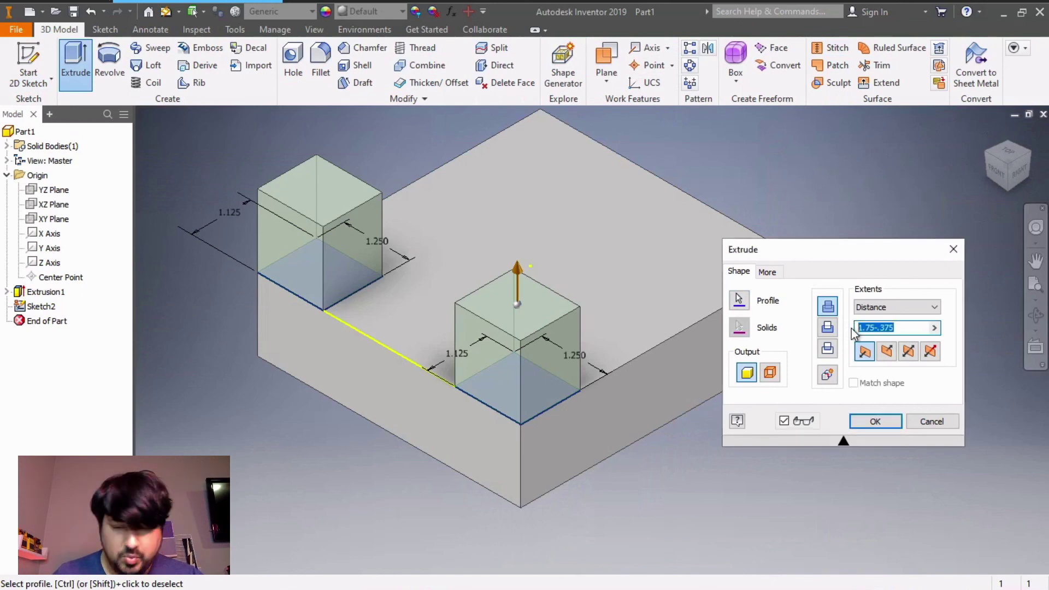
pyautogui.write('.375')
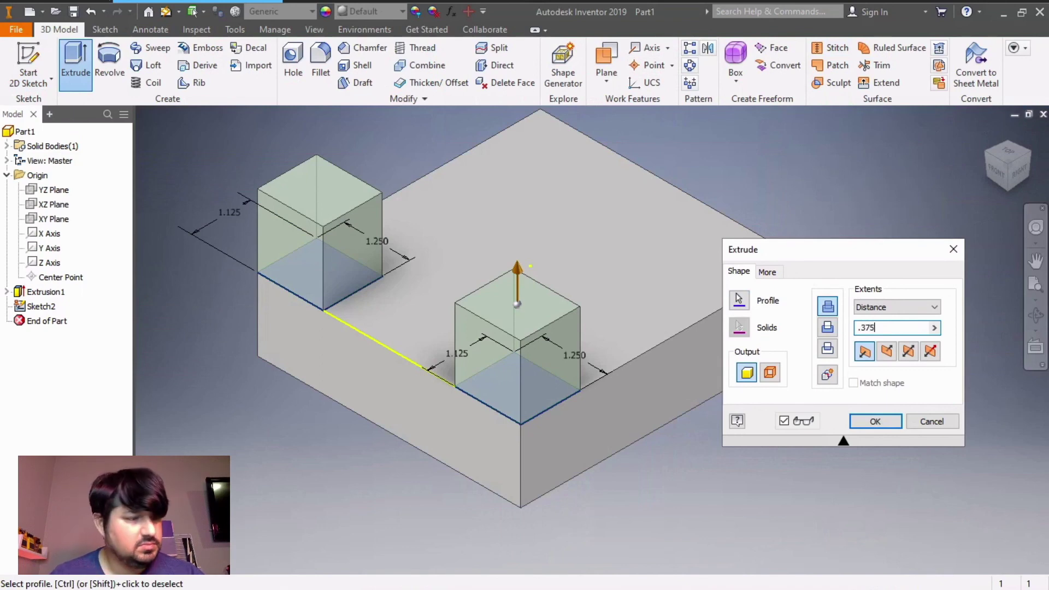
pyautogui.click(877, 421)
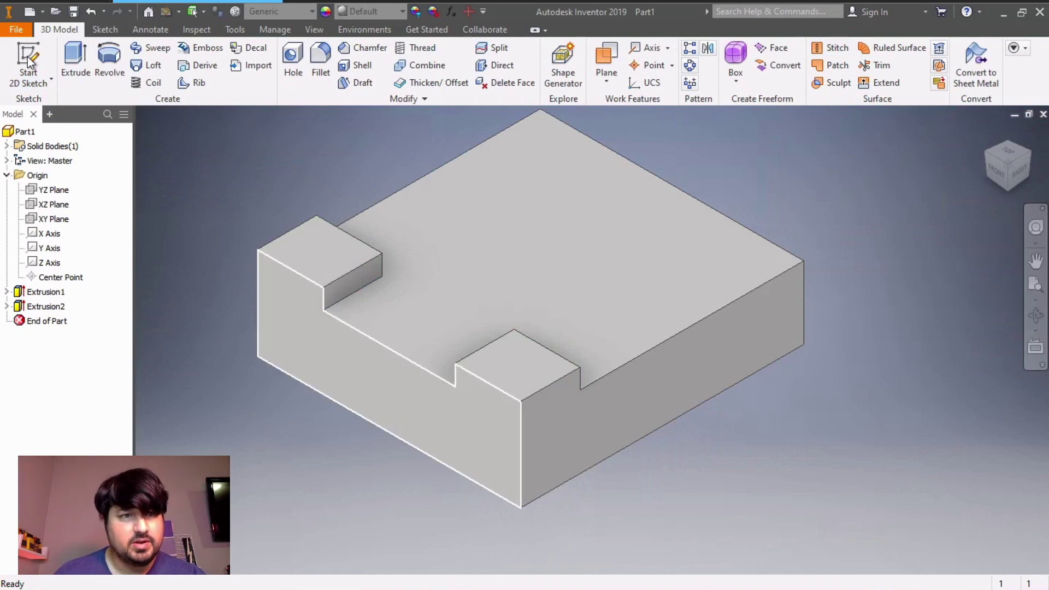
# Start a sketch on the block's front face and draw a 1 in line along its bottom edge from the lower-left corner
pyautogui.press('s')
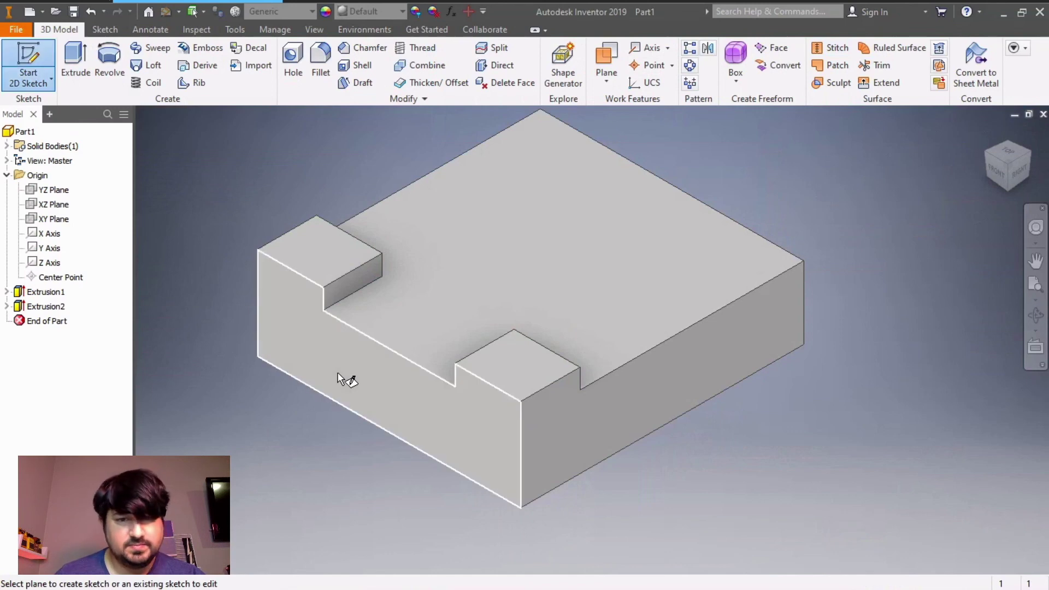
pyautogui.click(339, 377)
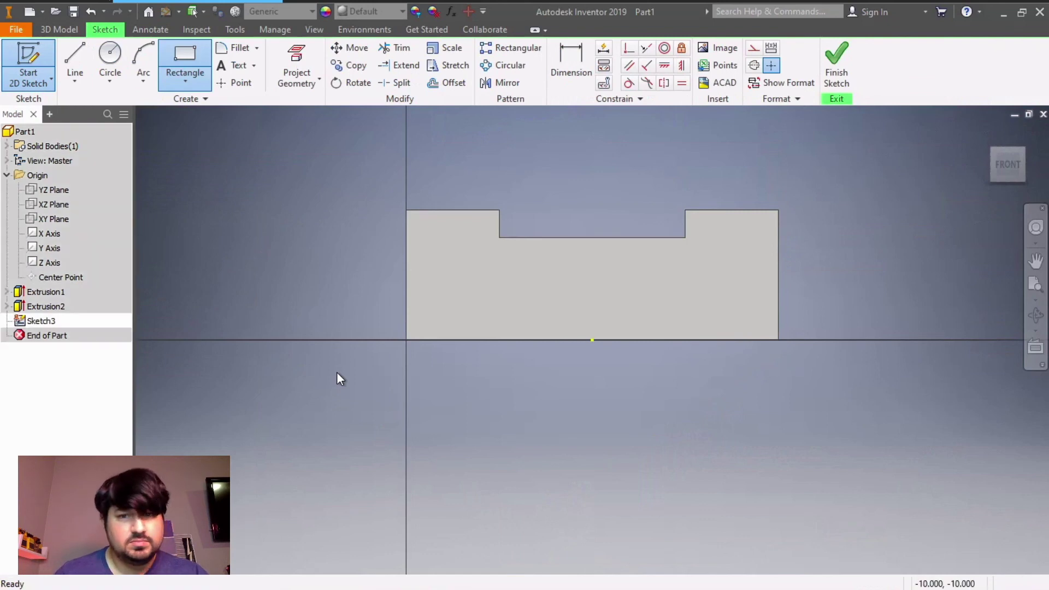
pyautogui.click(591, 341)
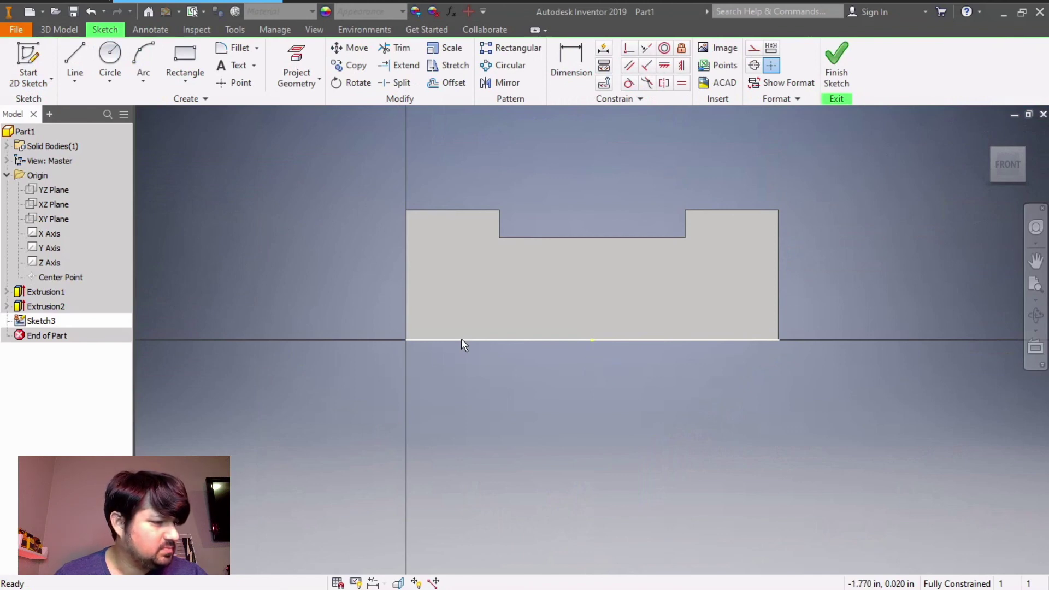
pyautogui.moveTo(461, 339)
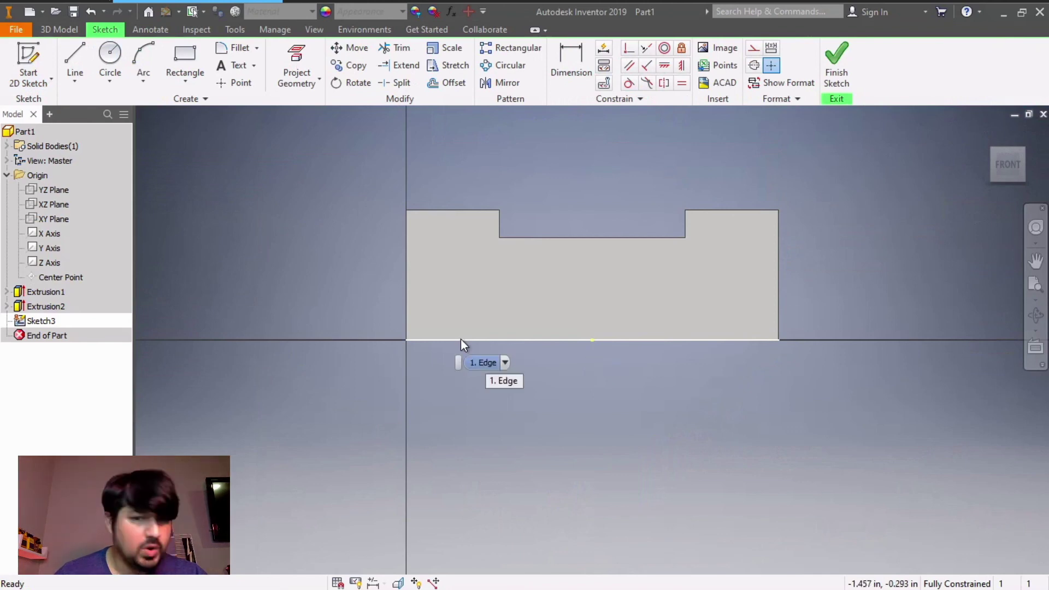
pyautogui.click(81, 54)
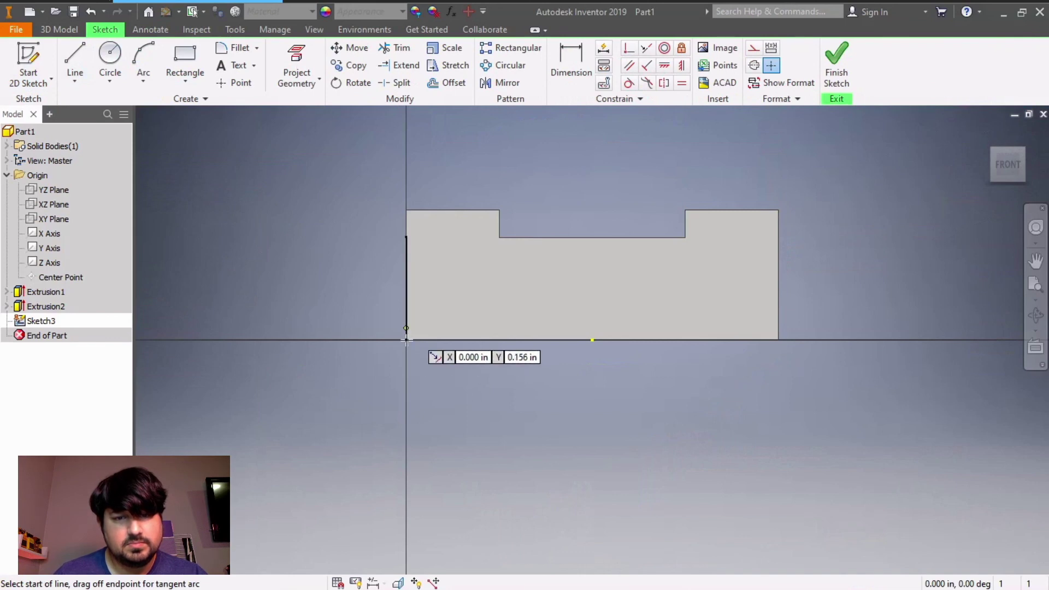
pyautogui.click(406, 340)
pyautogui.click(407, 340)
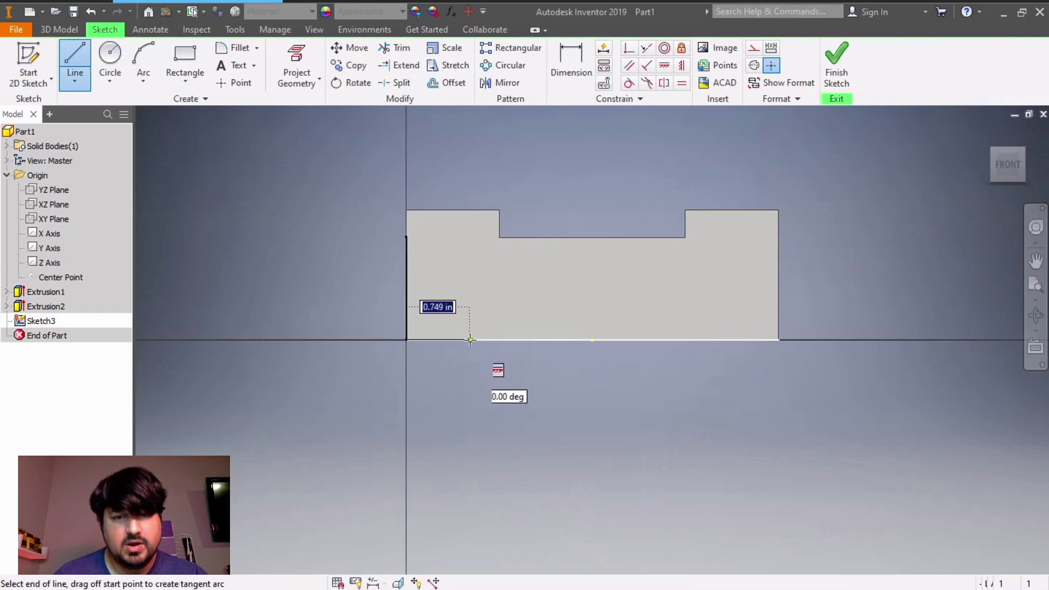
pyautogui.write('1')
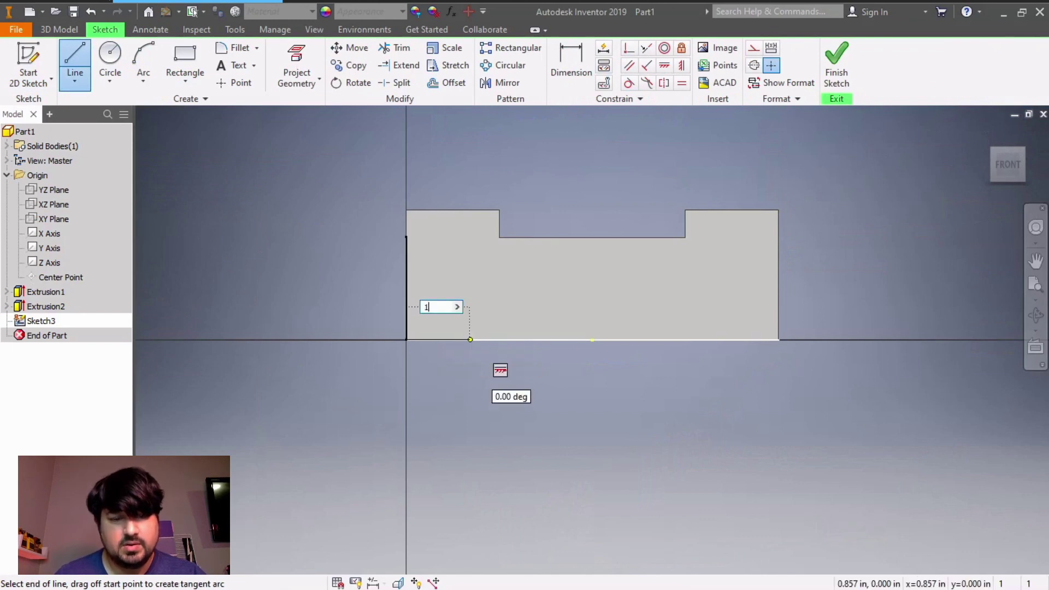
pyautogui.press('Tab')
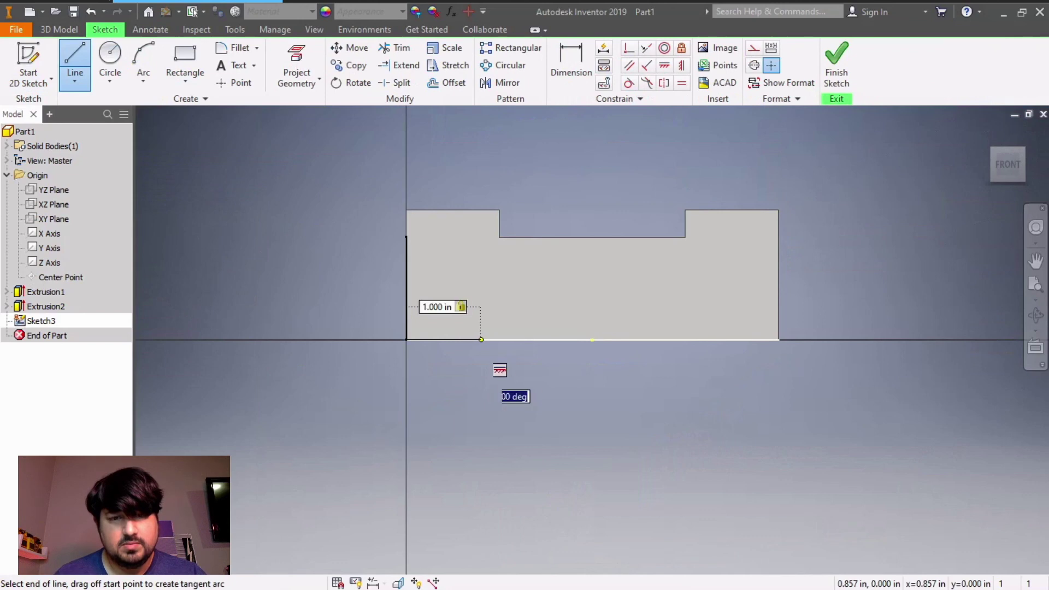
pyautogui.press('Return')
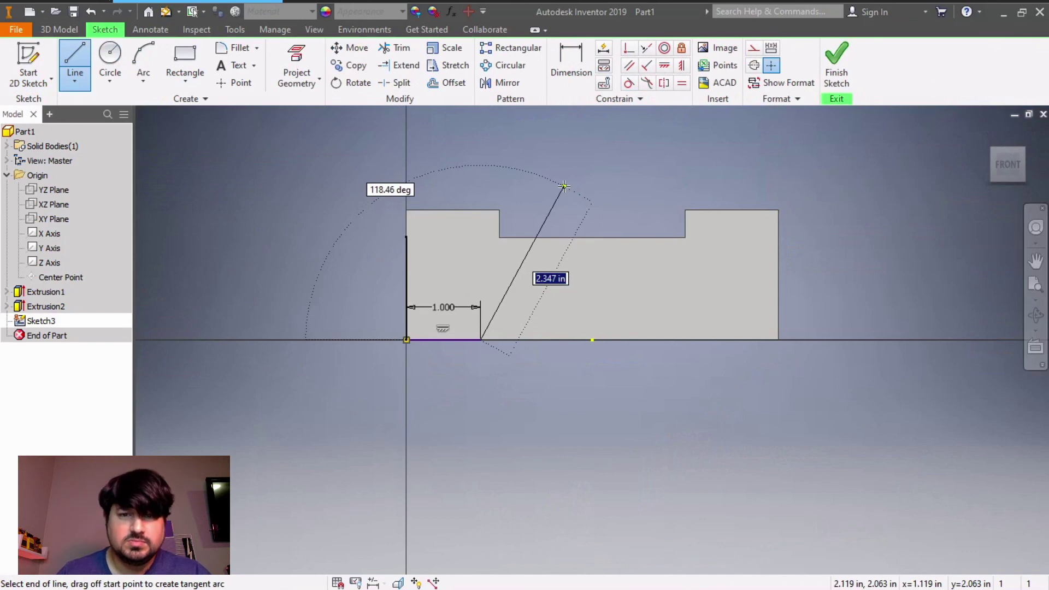
pyautogui.rightClick(564, 187)
pyautogui.click(631, 190)
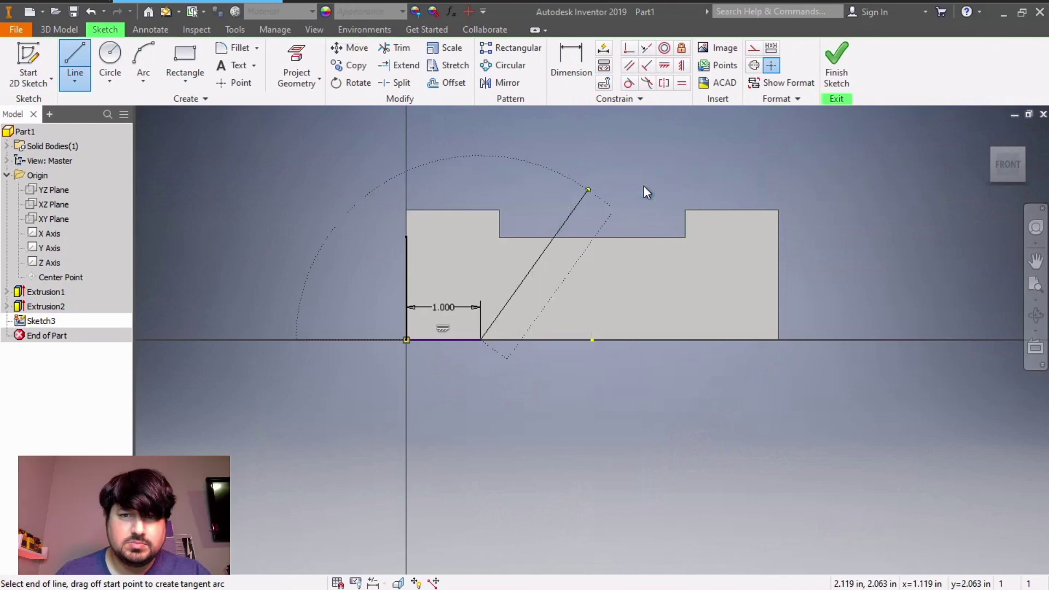
# Sketch a two-point rectangle 3 in wide and 0.125 in high from the line's free end, and finish the sketch
pyautogui.click(184, 68)
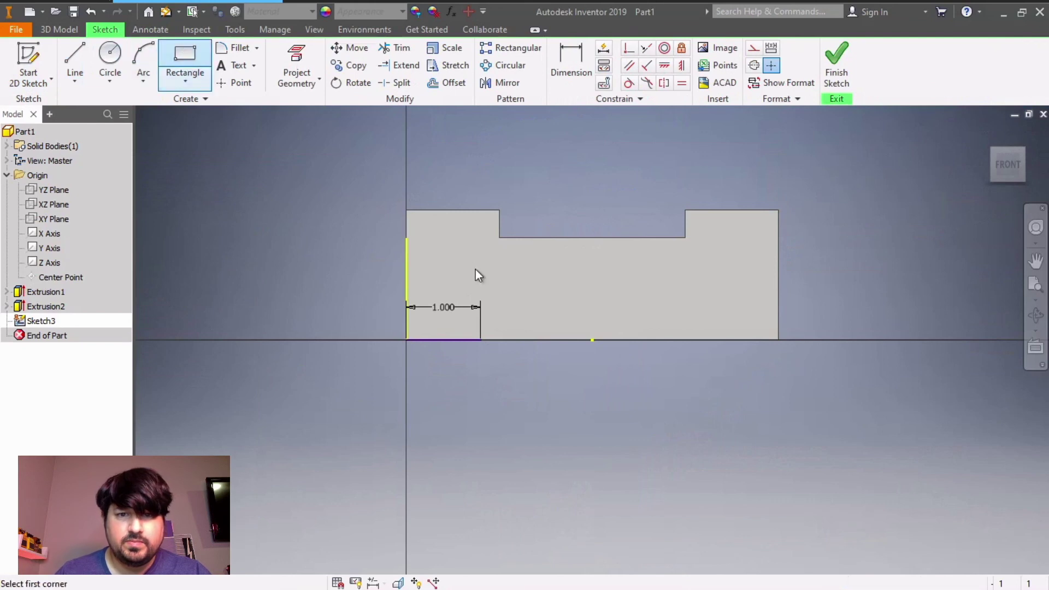
pyautogui.click(481, 340)
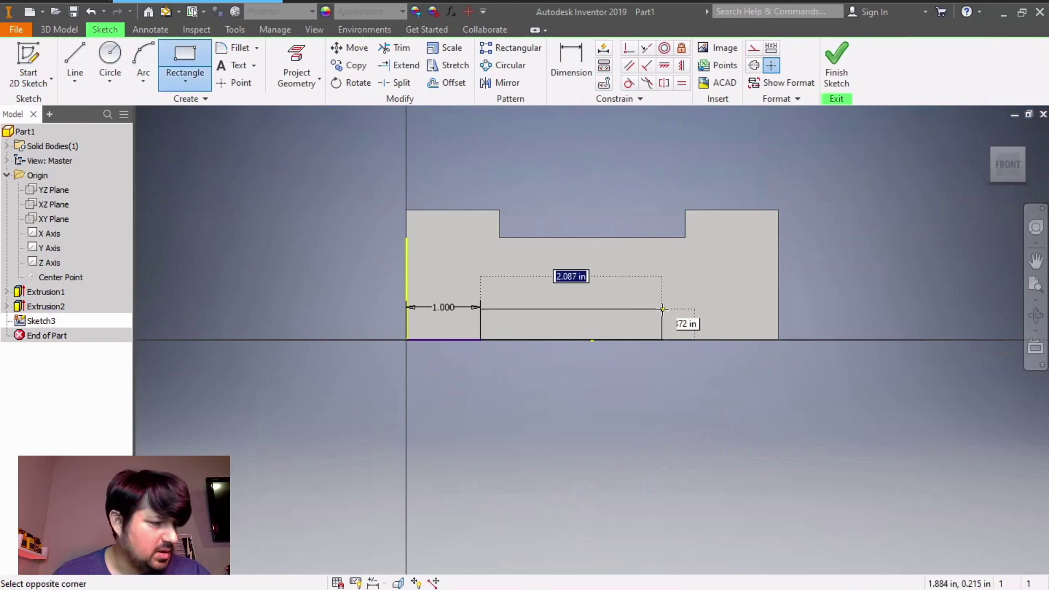
pyautogui.write('3')
pyautogui.press('Tab')
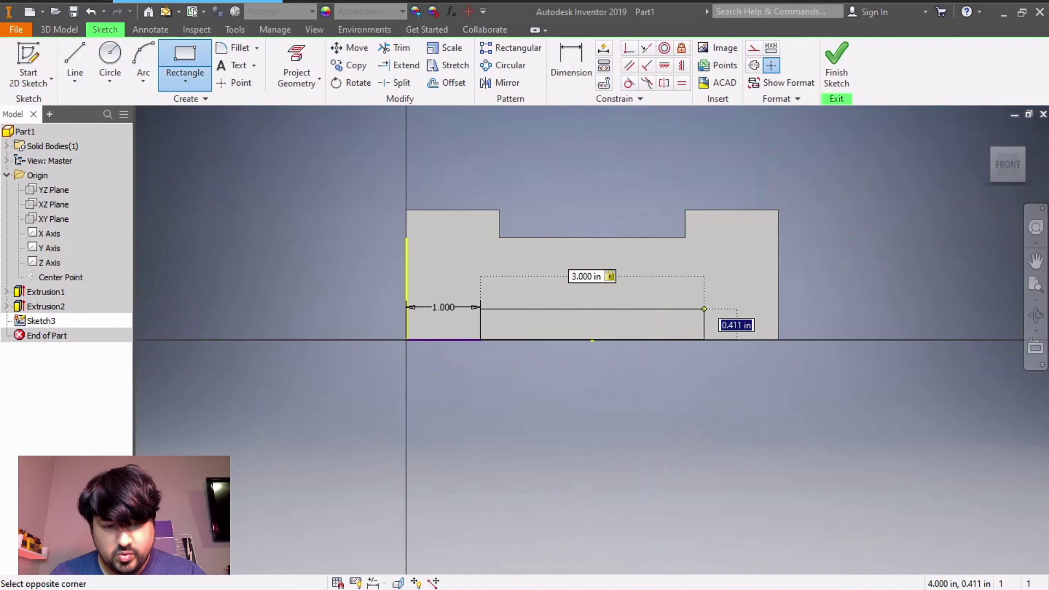
pyautogui.write('.125')
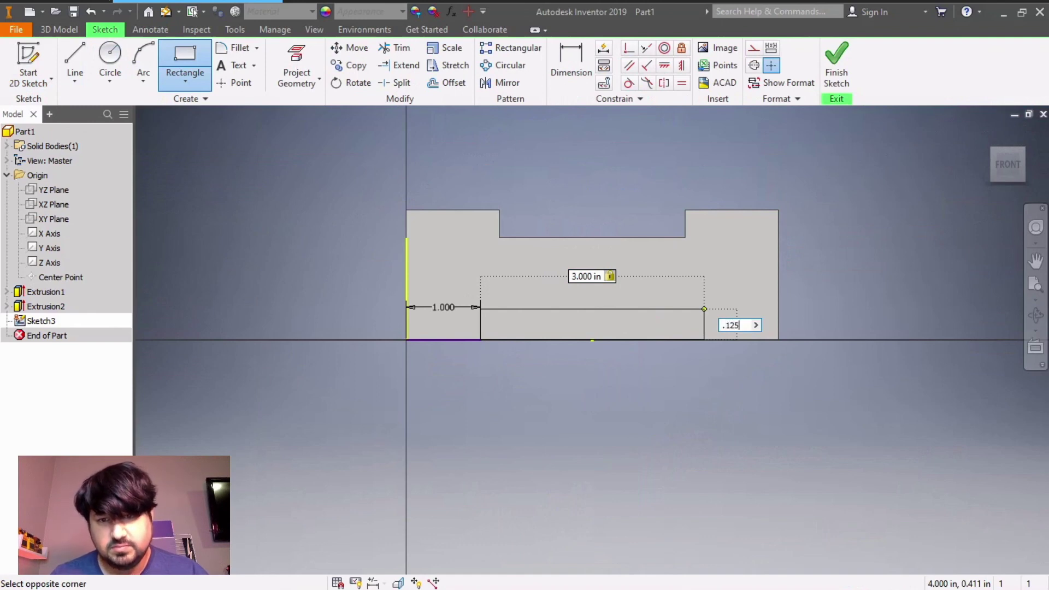
pyautogui.press('Return')
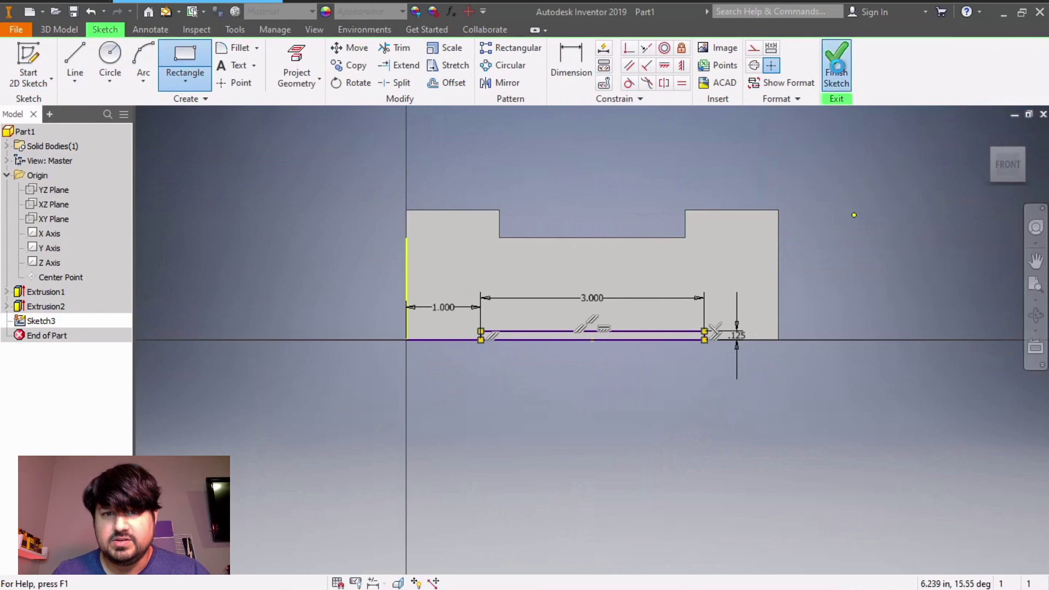
pyautogui.click(836, 66)
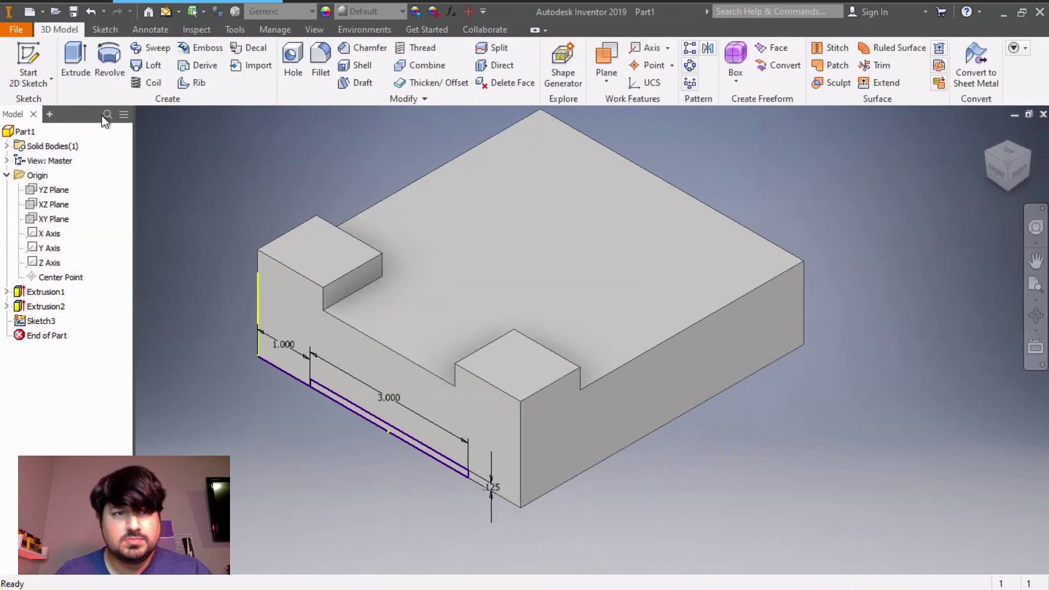
# Extrude the thin rectangle as a cut through all, forming a shallow channel along the block's underside
pyautogui.click(83, 64)
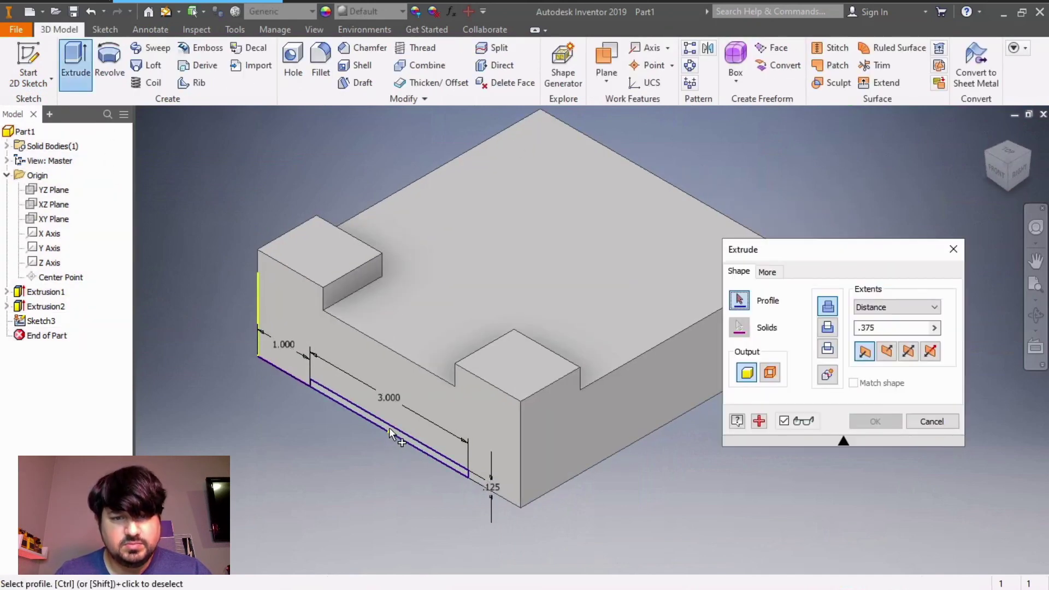
pyautogui.click(389, 427)
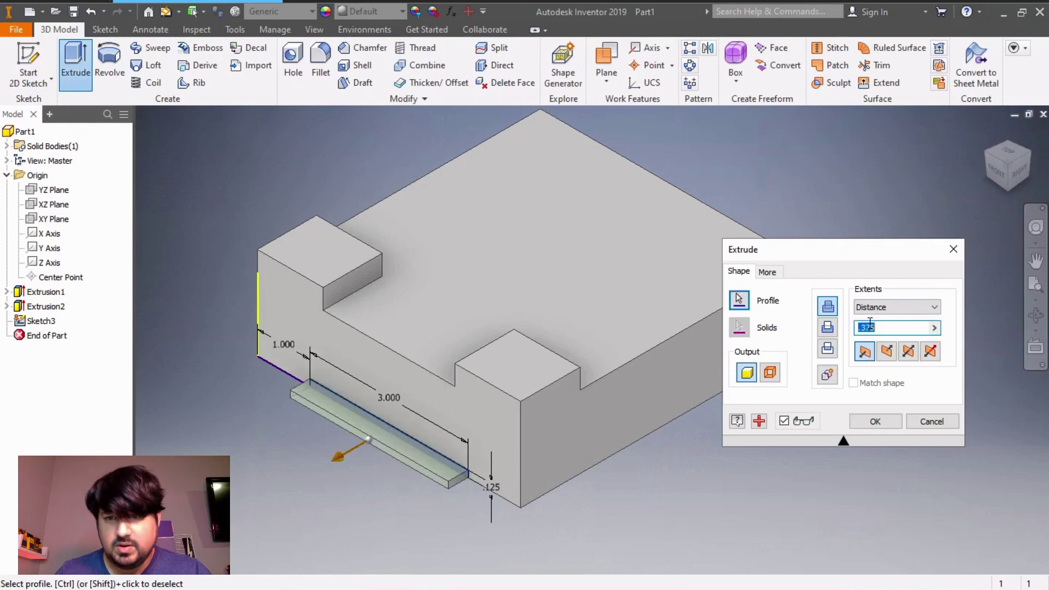
pyautogui.click(831, 327)
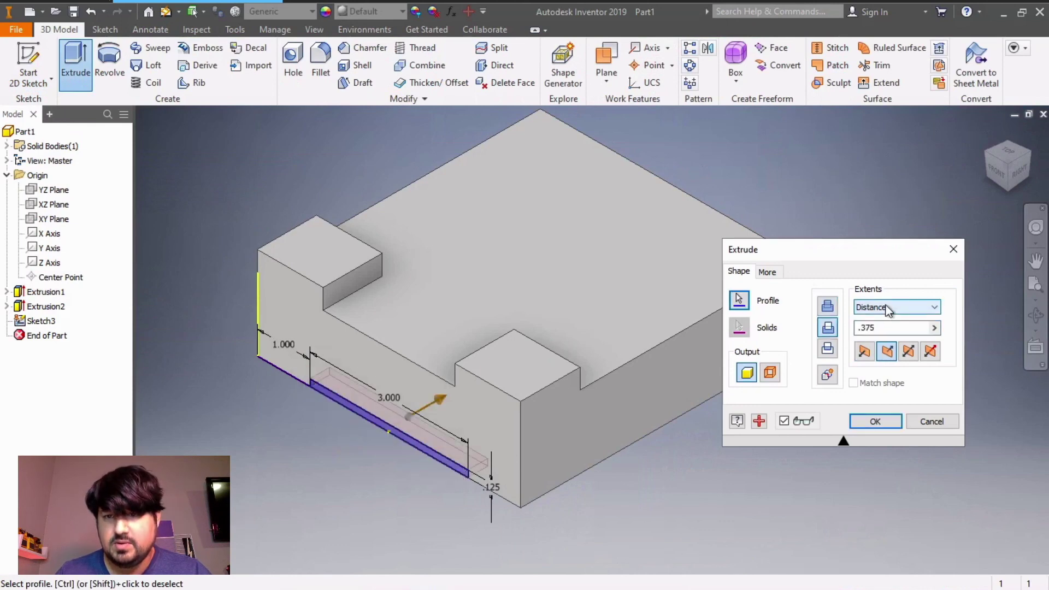
pyautogui.click(886, 307)
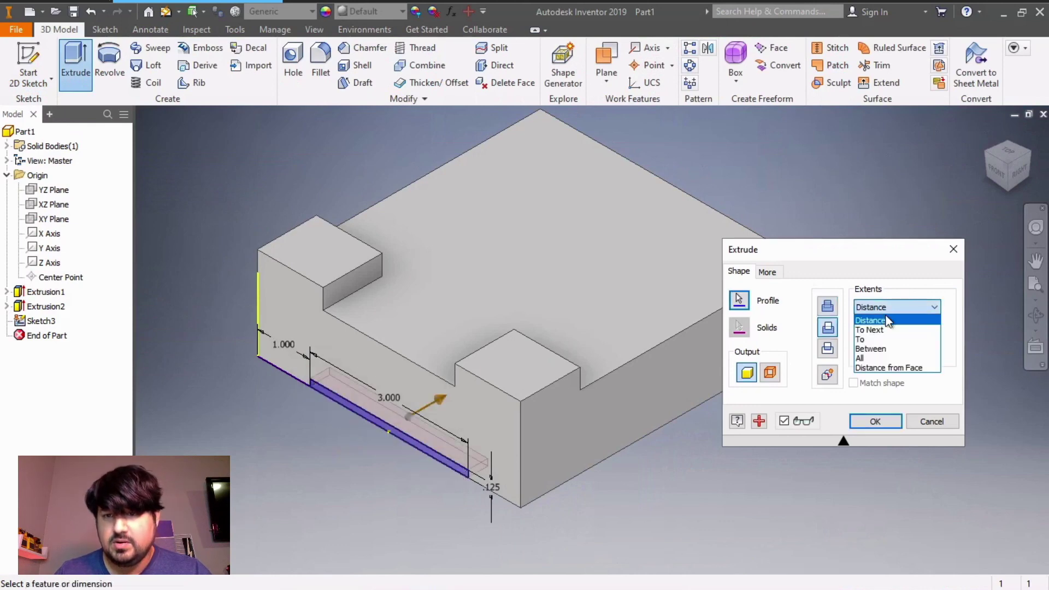
pyautogui.click(873, 360)
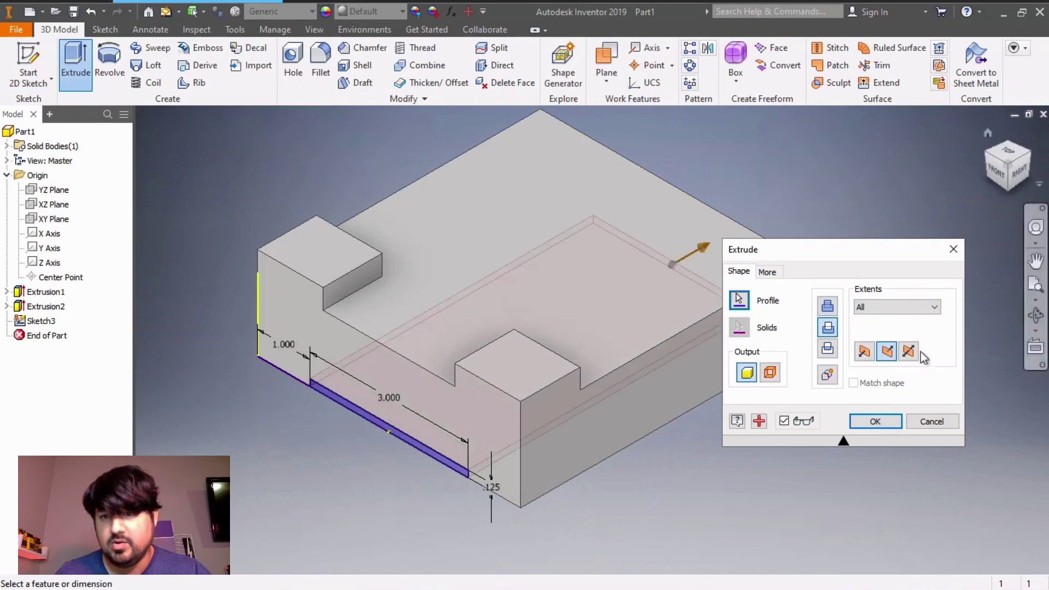
pyautogui.click(875, 421)
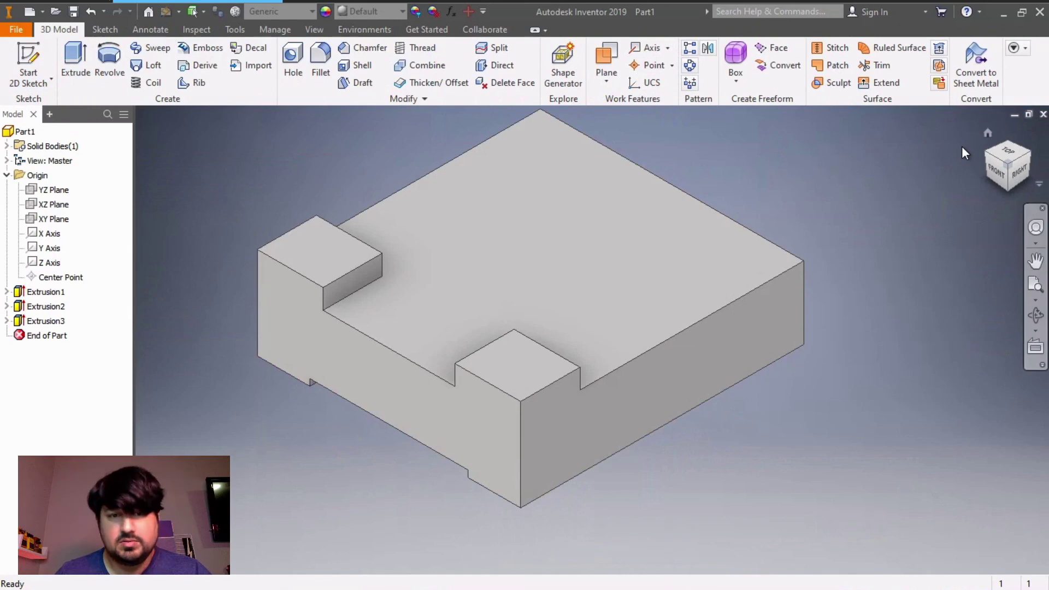
# Sketch a two-point rectangle on the block's top face along its rear edge, 5 in long and 1.125 in deep, and finish the sketch
pyautogui.click(995, 173)
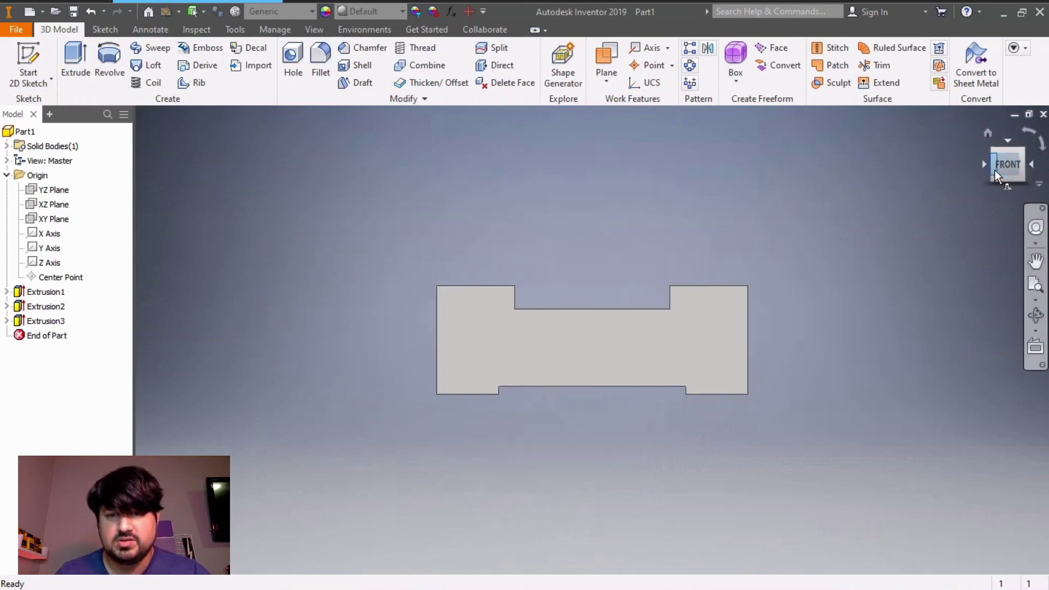
pyautogui.click(1020, 157)
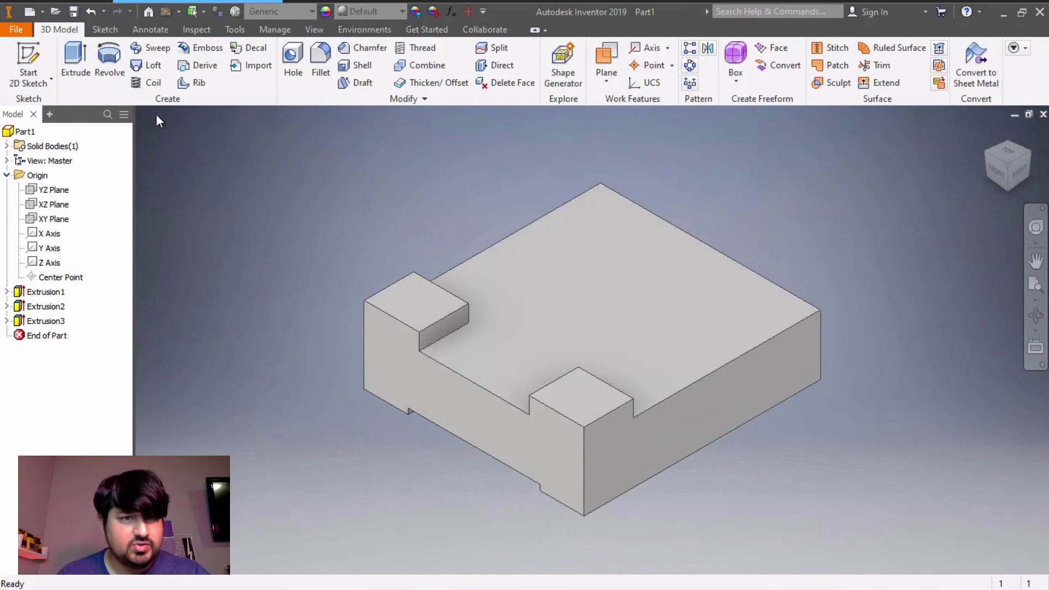
pyautogui.click(33, 53)
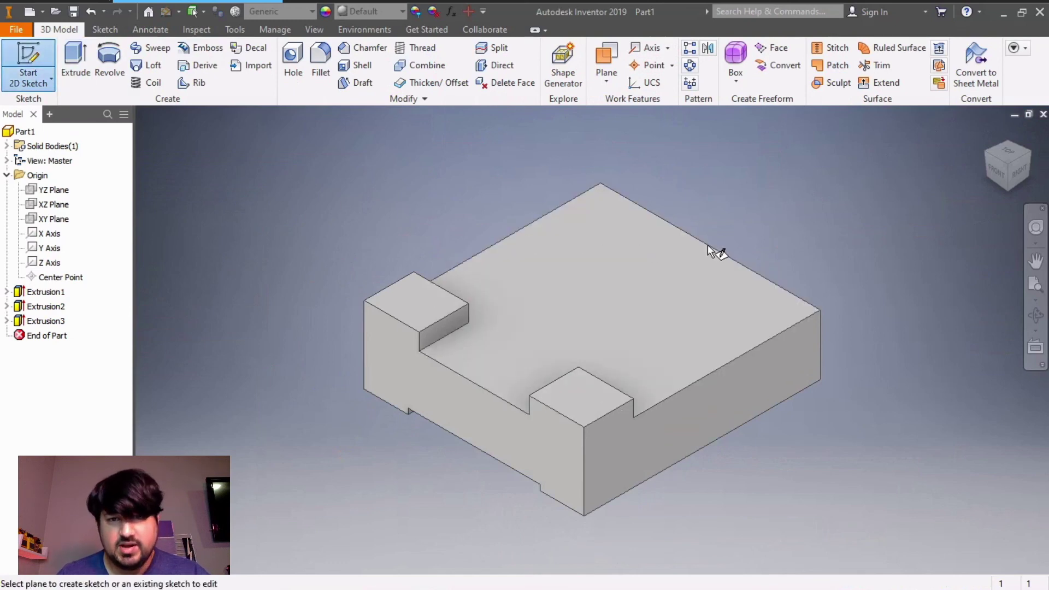
pyautogui.click(670, 277)
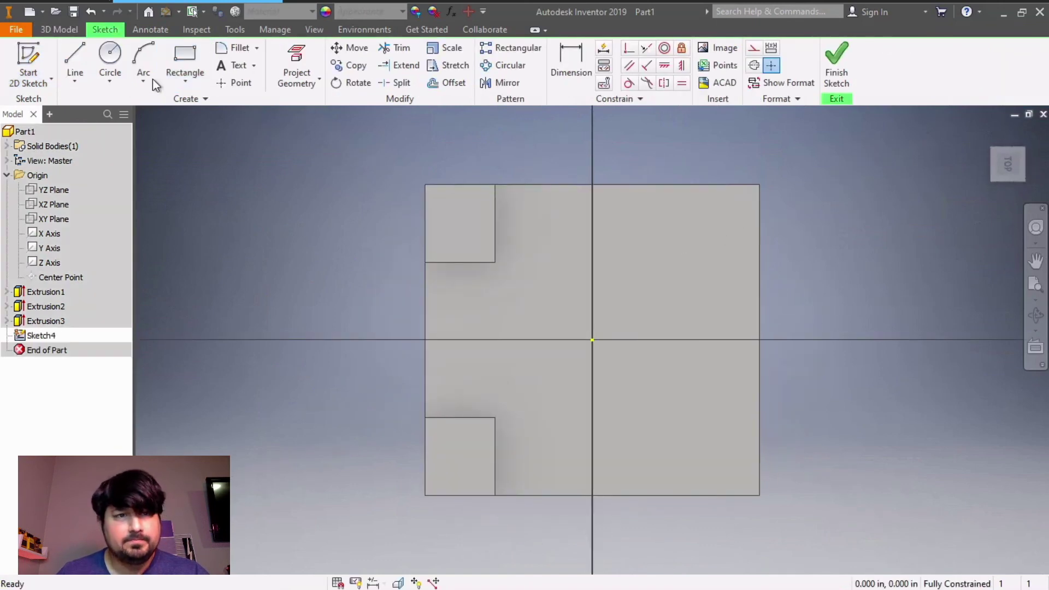
pyautogui.click(178, 54)
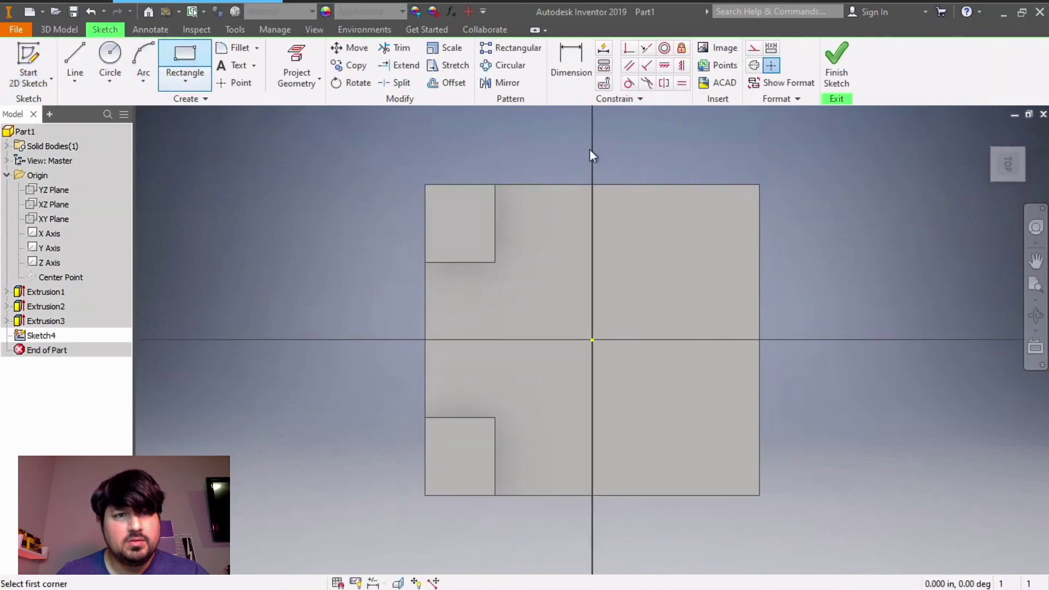
pyautogui.click(759, 189)
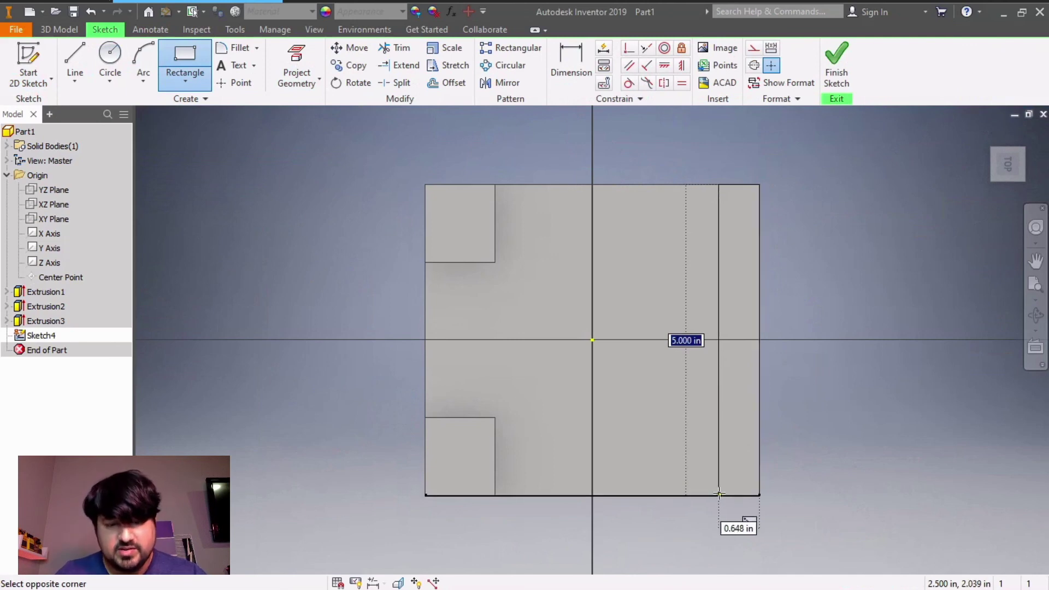
pyautogui.press('Tab')
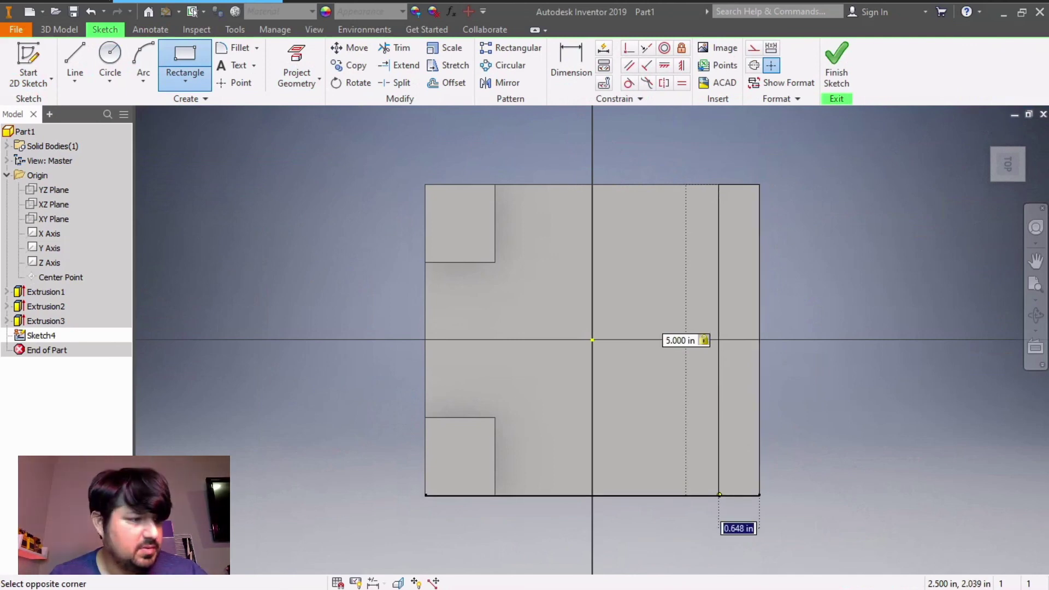
pyautogui.write('1.125')
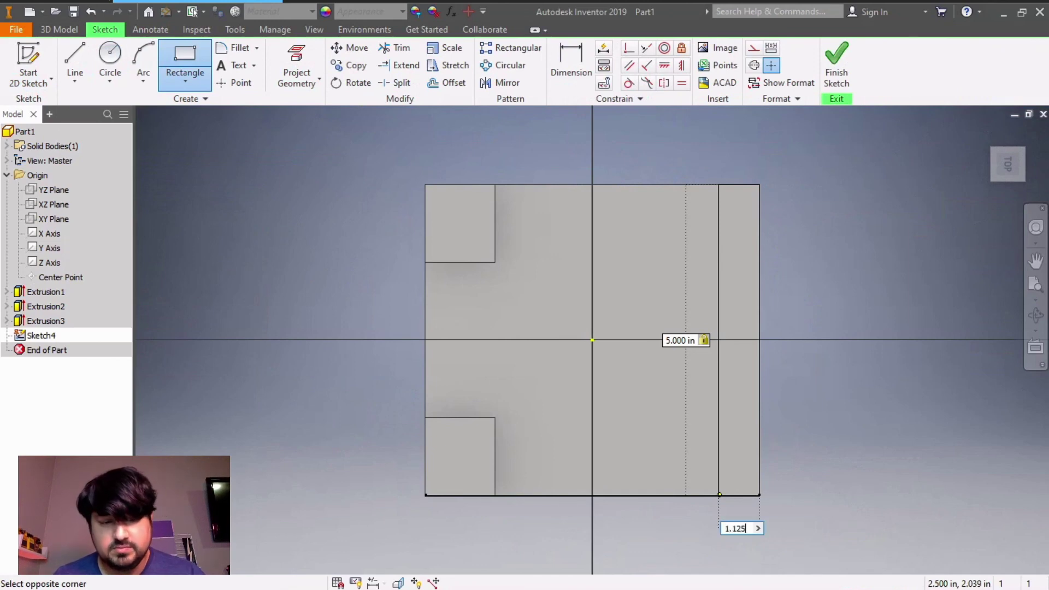
pyautogui.press('Tab')
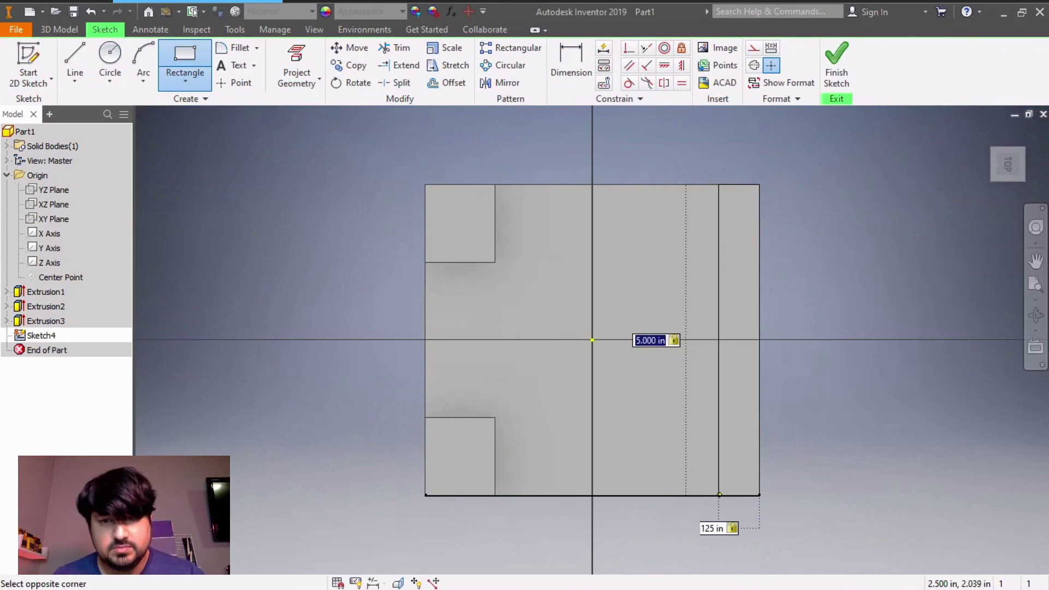
pyautogui.press('Return')
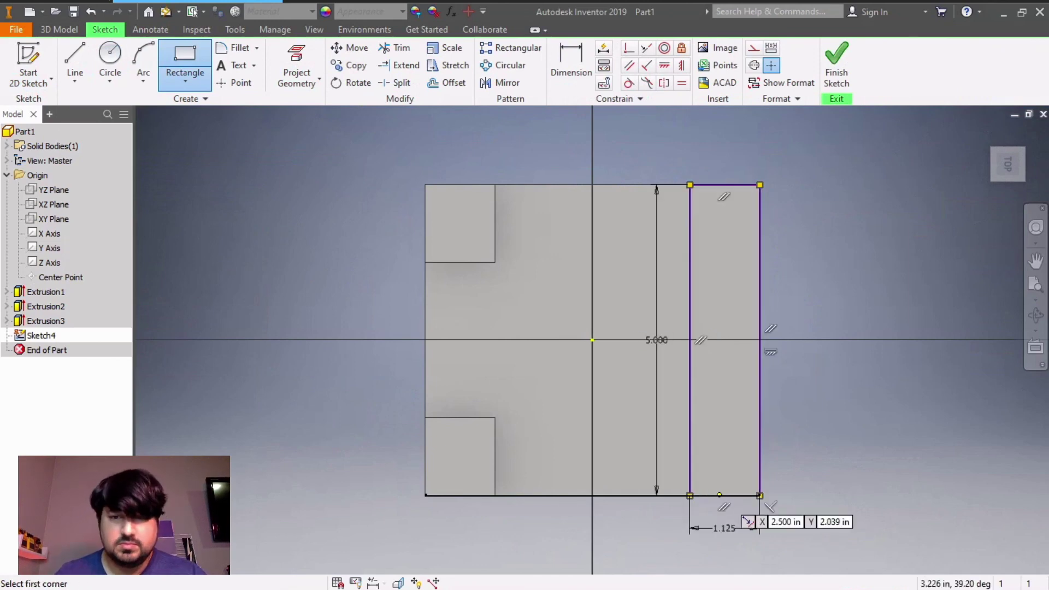
pyautogui.click(837, 66)
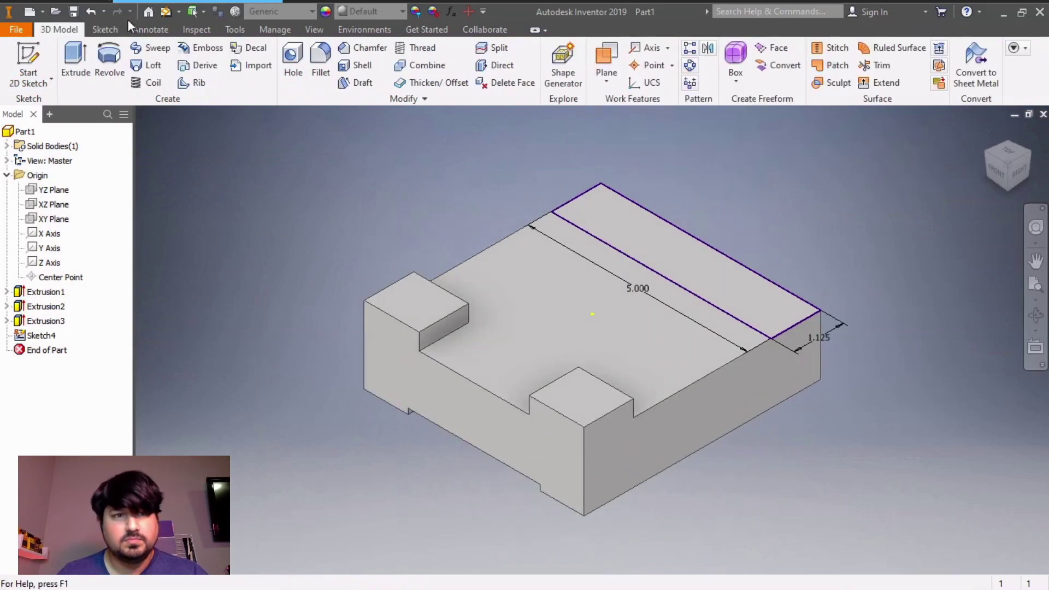
# Try to extrude the rear rectangle upward from the block's top face by 1.125 in
pyautogui.click(71, 56)
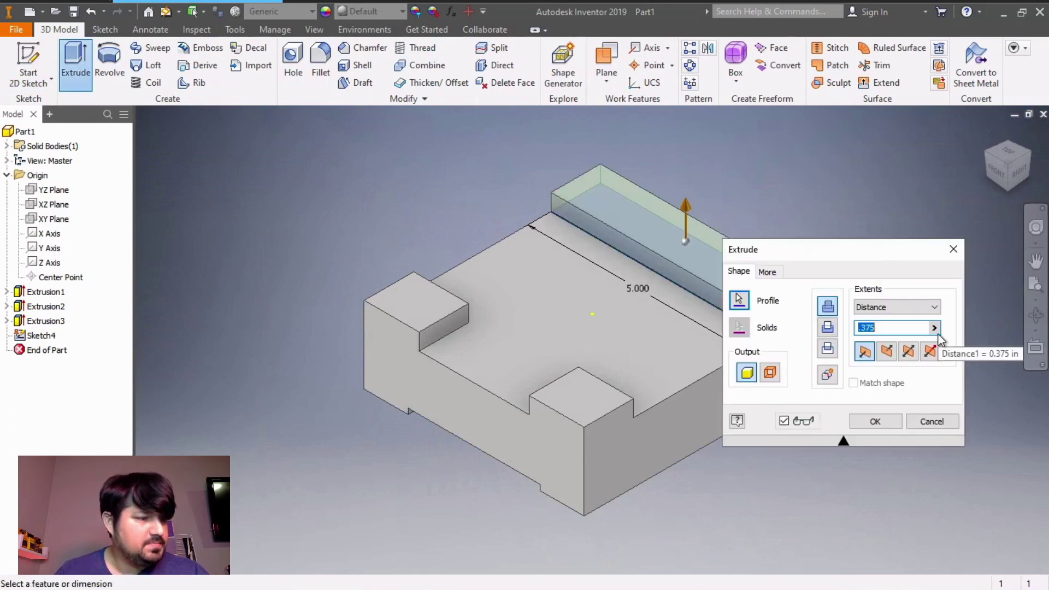
pyautogui.write('1.125')
pyautogui.press('Return')
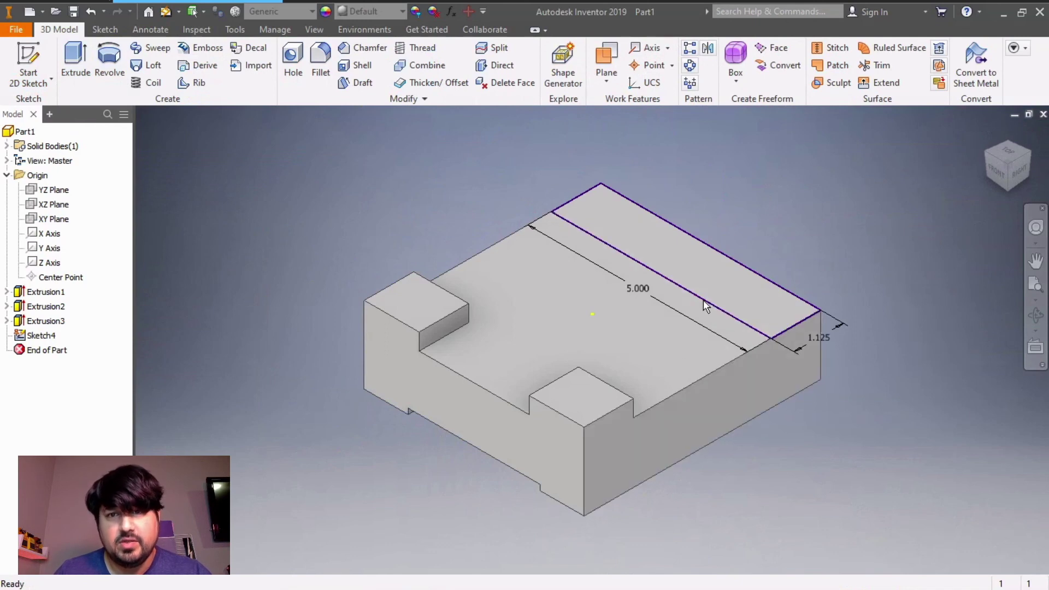
# Measure the length of the vertical edge at the block's rear corner
pyautogui.click(195, 30)
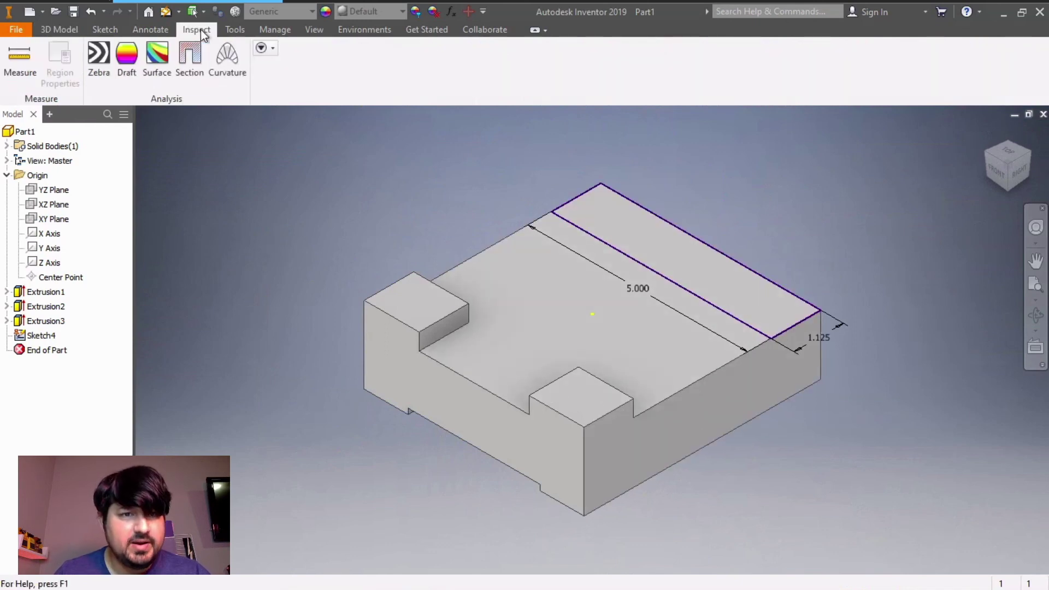
pyautogui.click(16, 58)
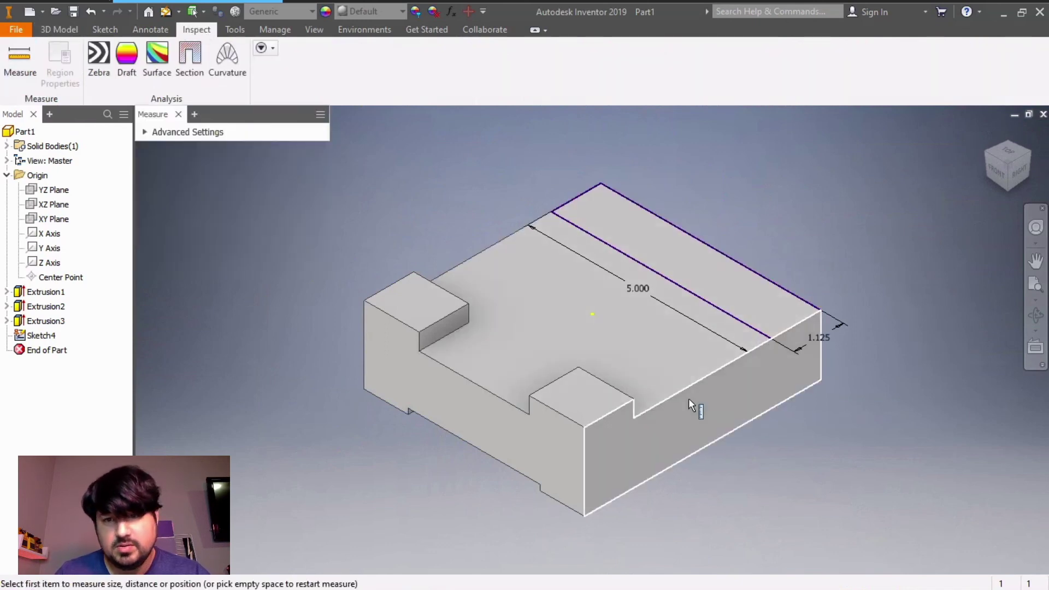
pyautogui.click(822, 354)
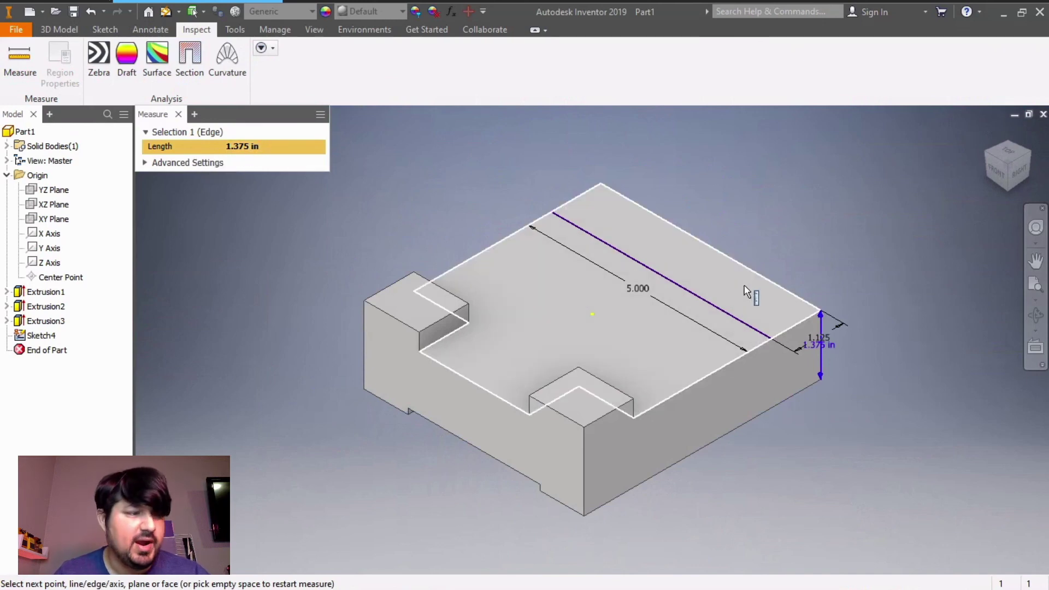
pyautogui.moveTo(744, 287)
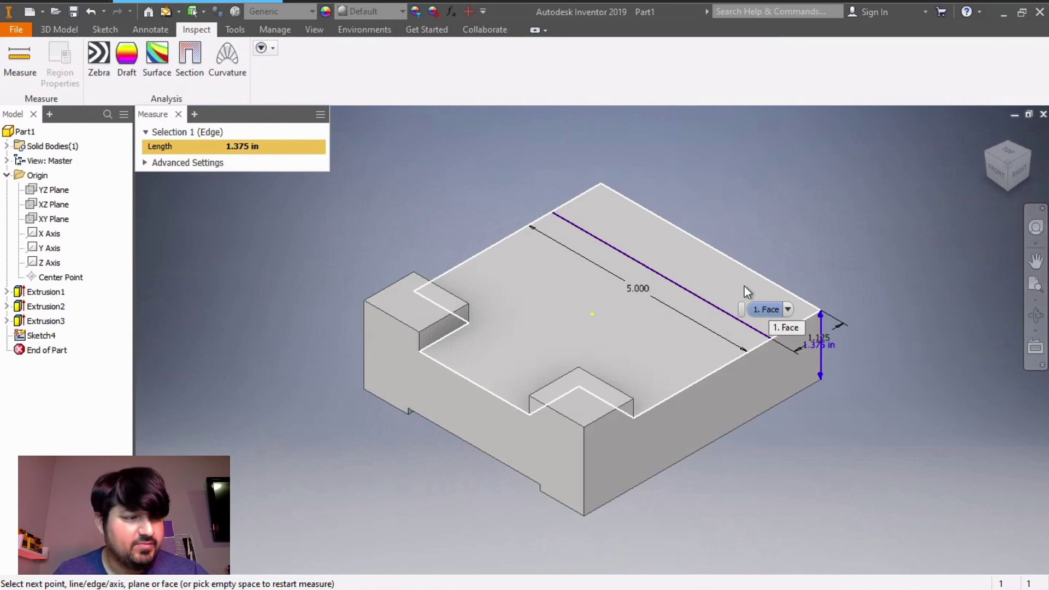
pyautogui.click(677, 279)
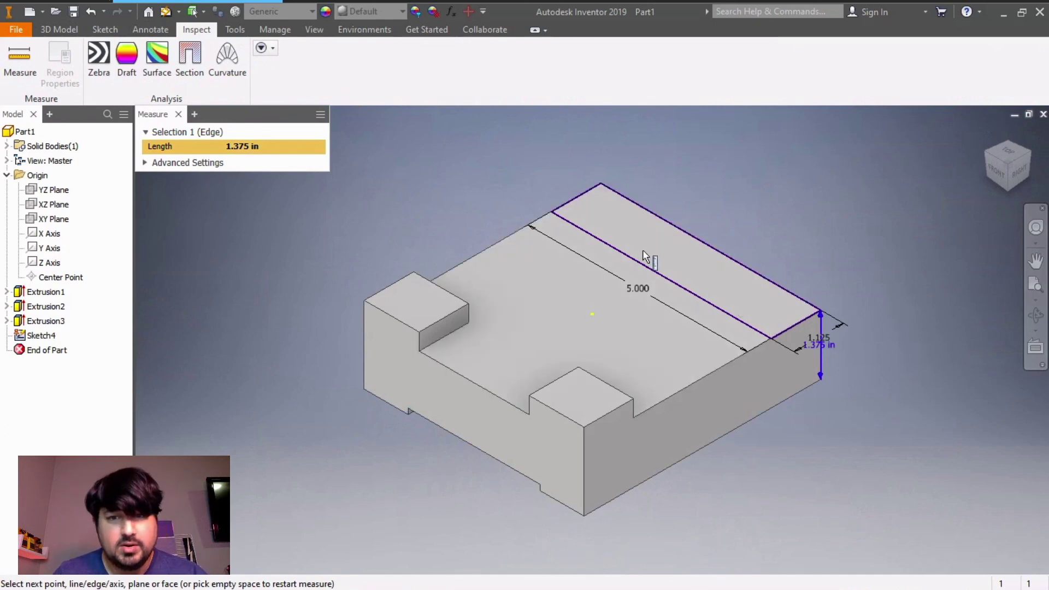
pyautogui.click(179, 116)
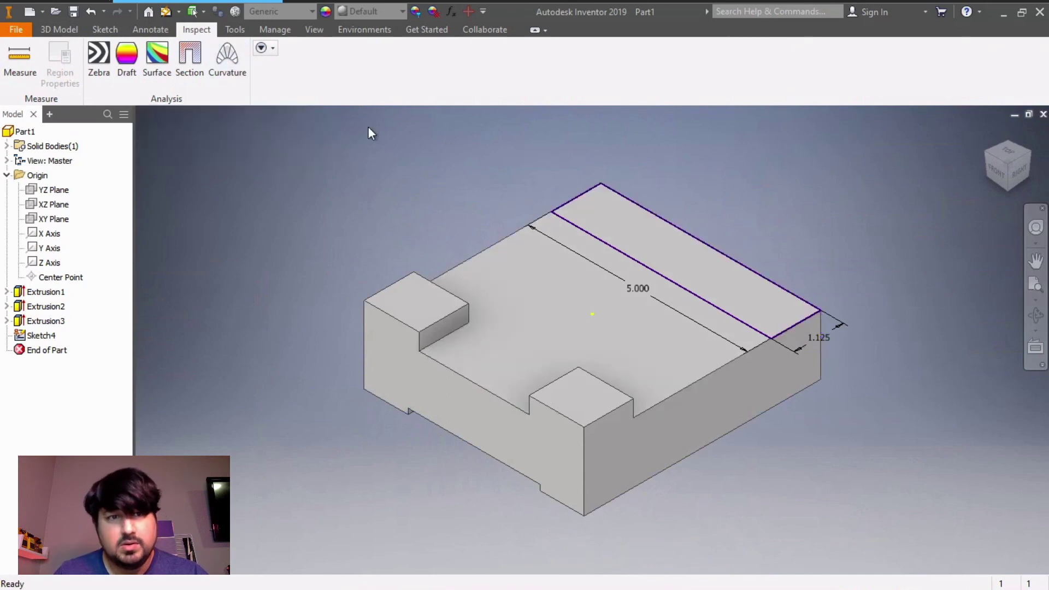
# Extrude the rear rectangle 4 in upward from the block's top face to form an upright wall
pyautogui.click(57, 30)
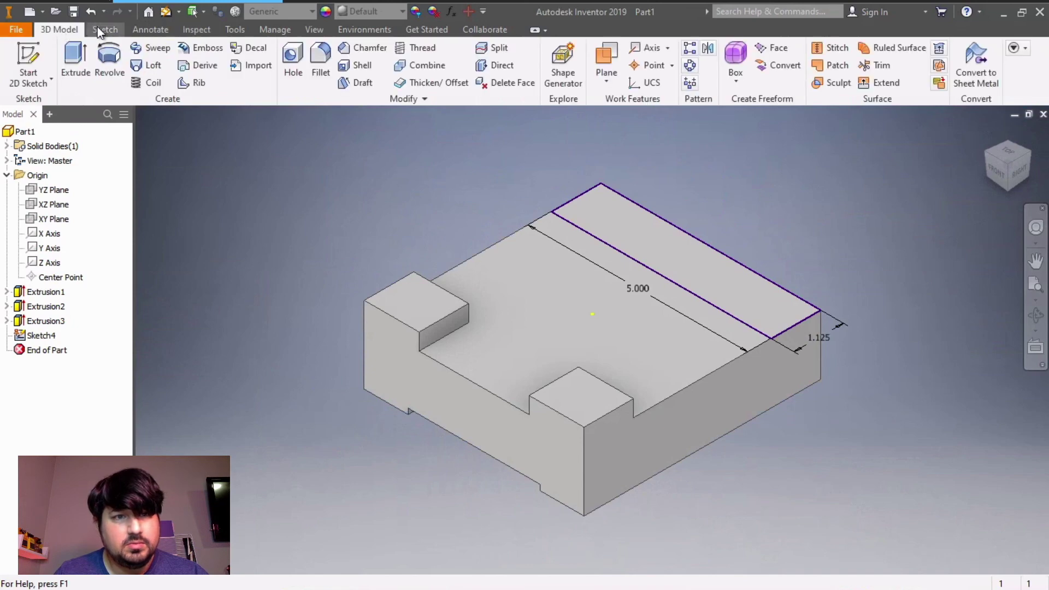
pyautogui.click(78, 63)
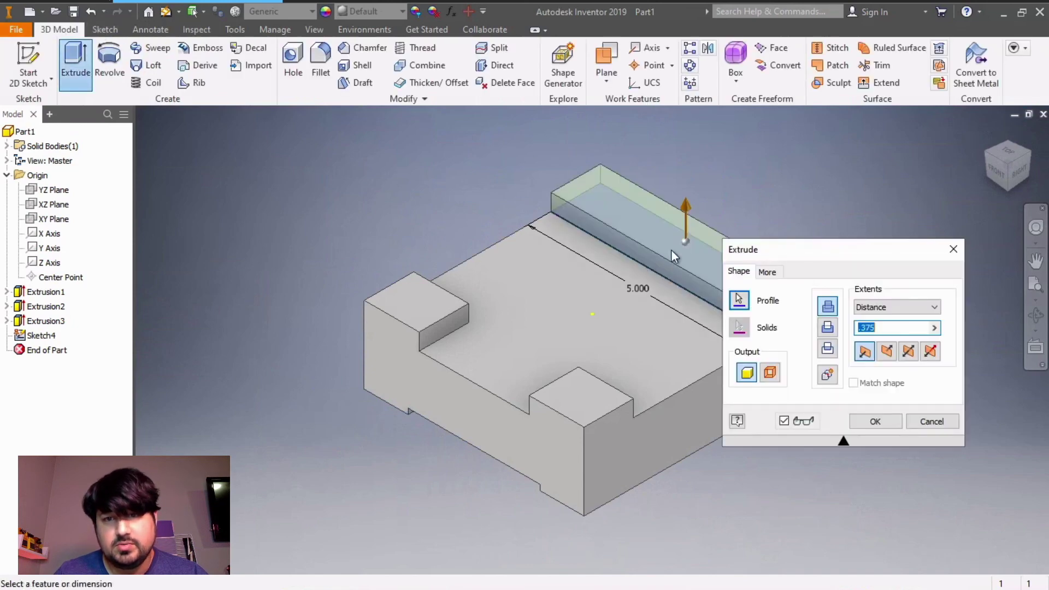
pyautogui.write('4')
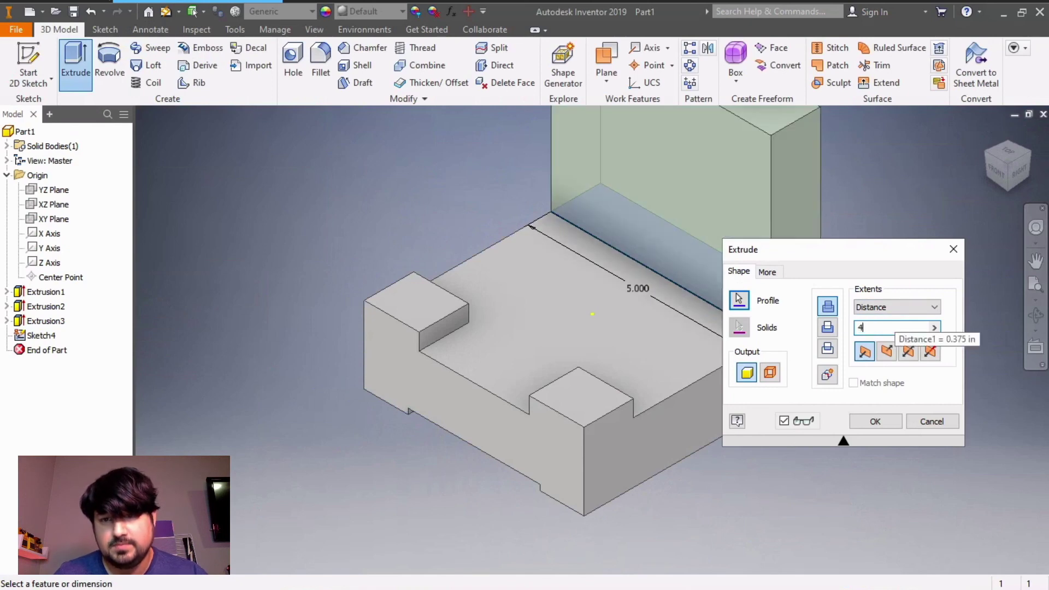
pyautogui.click(875, 421)
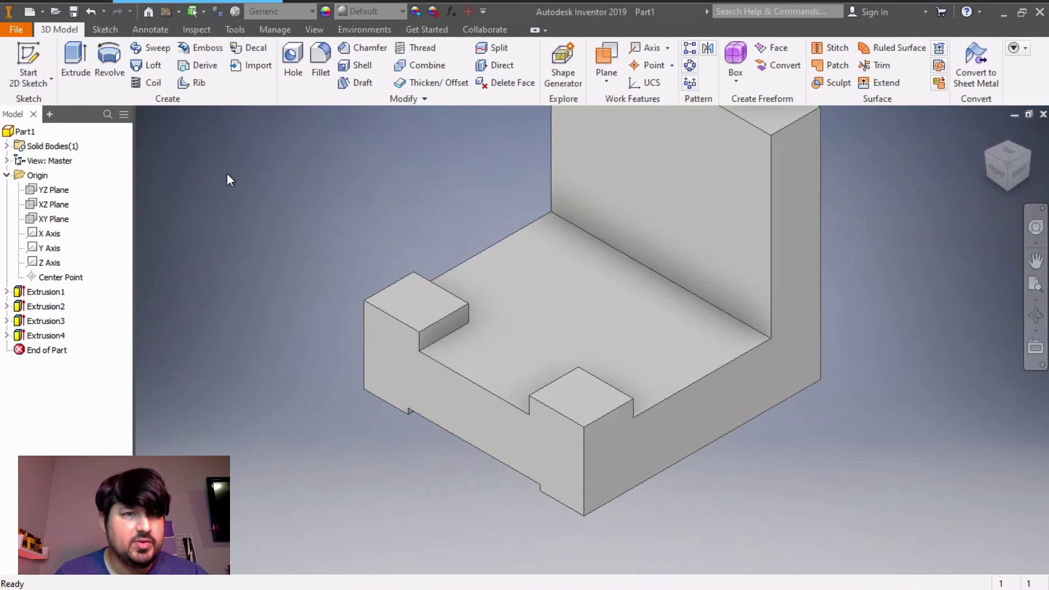
# Start a sketch on the upright wall's front face and draw a 2 in diameter circle around the middle of its width
pyautogui.click(29, 61)
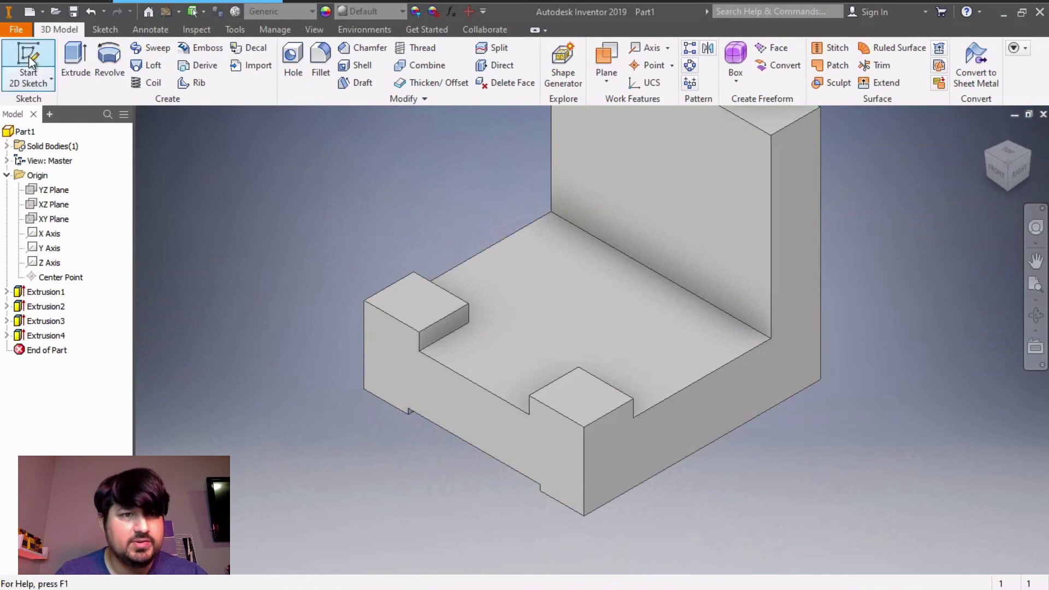
pyautogui.click(661, 170)
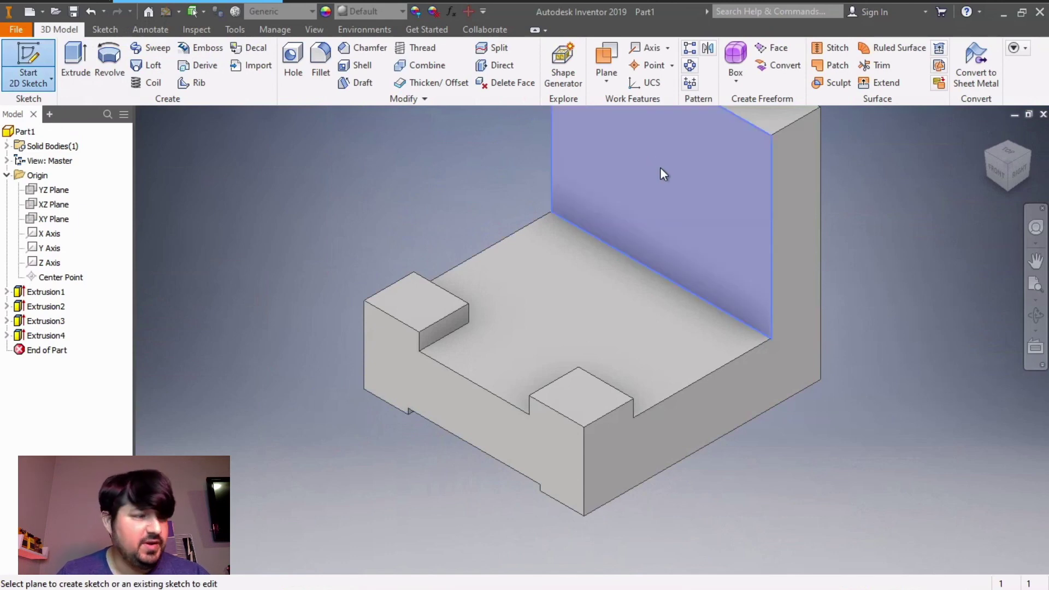
pyautogui.press('c')
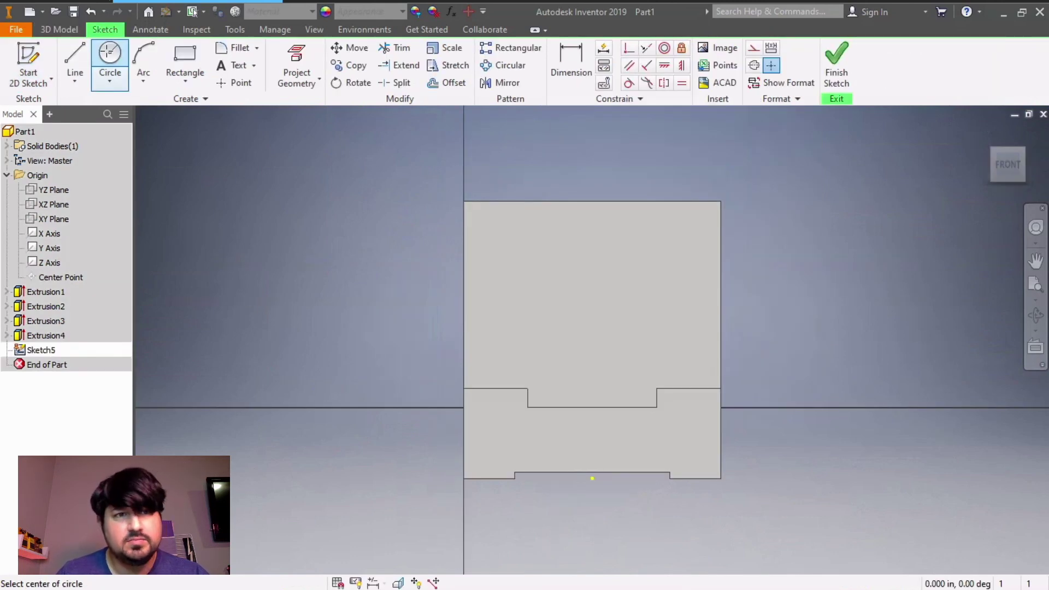
pyautogui.click(591, 296)
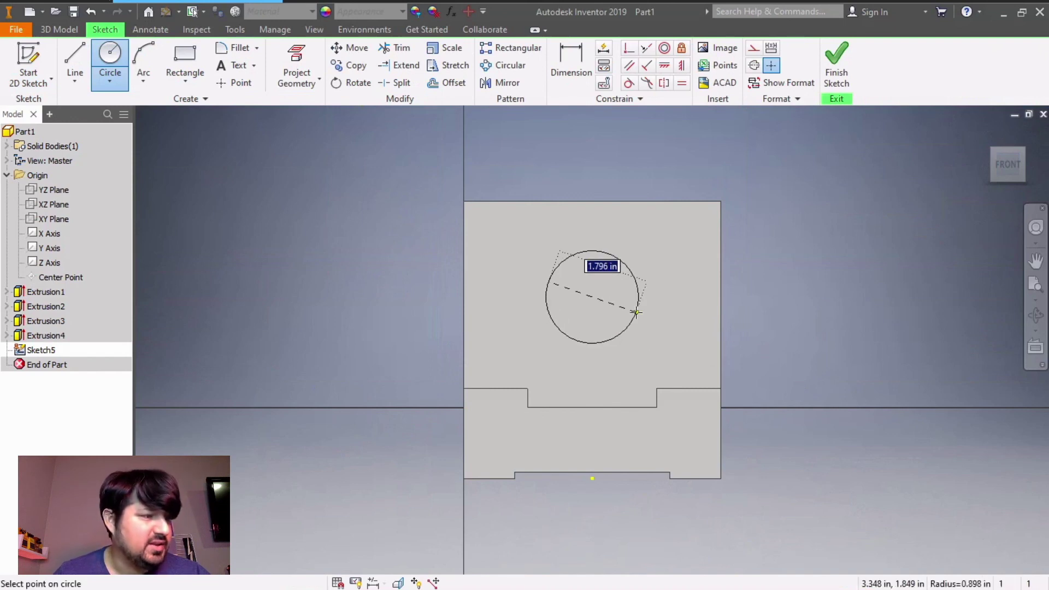
pyautogui.write('2')
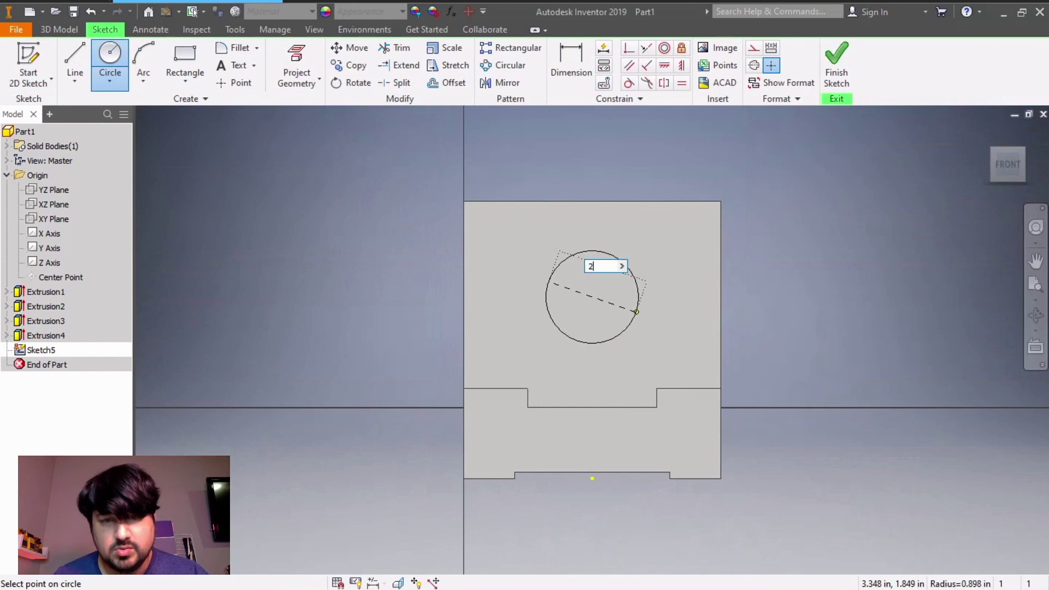
pyautogui.press('Tab')
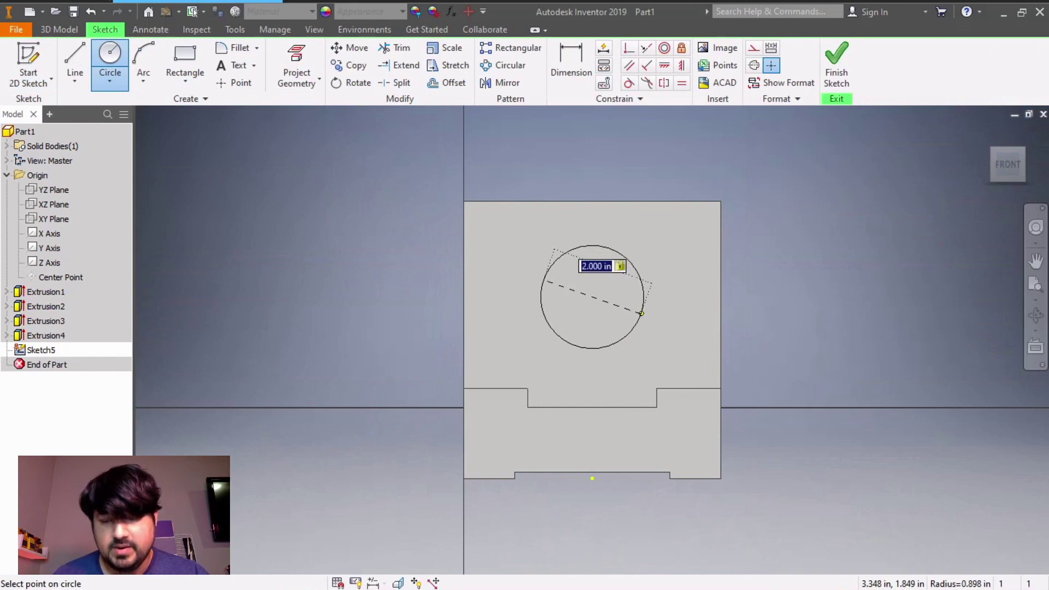
pyautogui.press('Return')
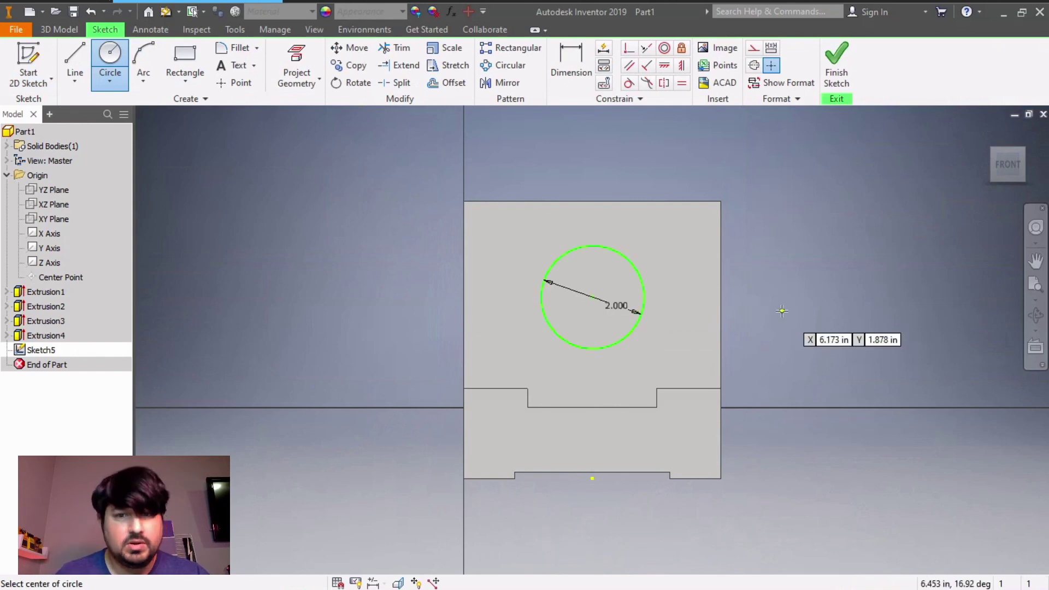
# Dimension the circle's center 2 in below the wall's top edge and 2.5 in from its right side edge, and finish the sketch
pyautogui.click(575, 54)
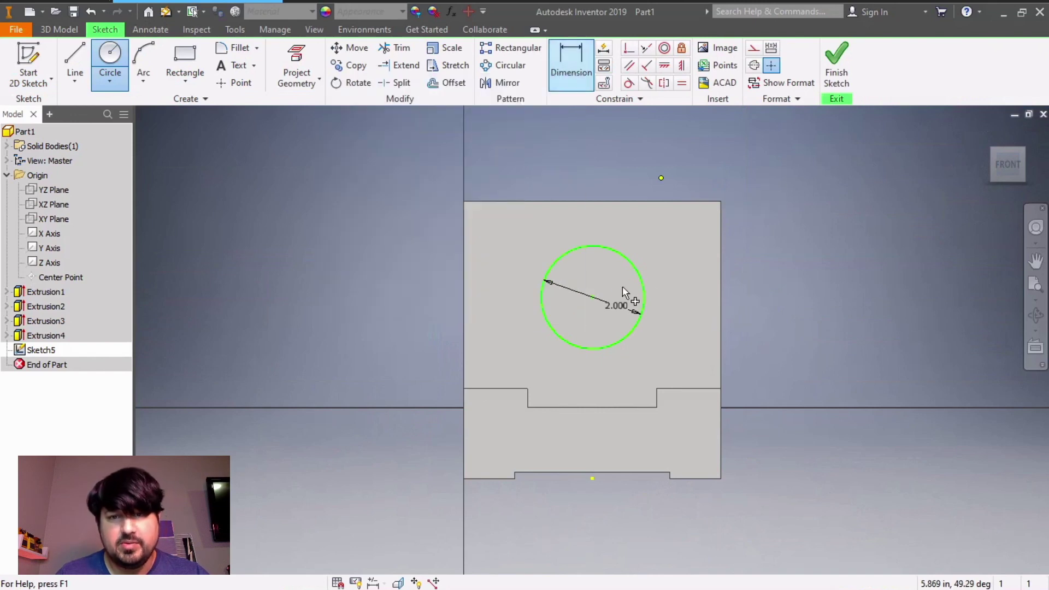
pyautogui.click(592, 297)
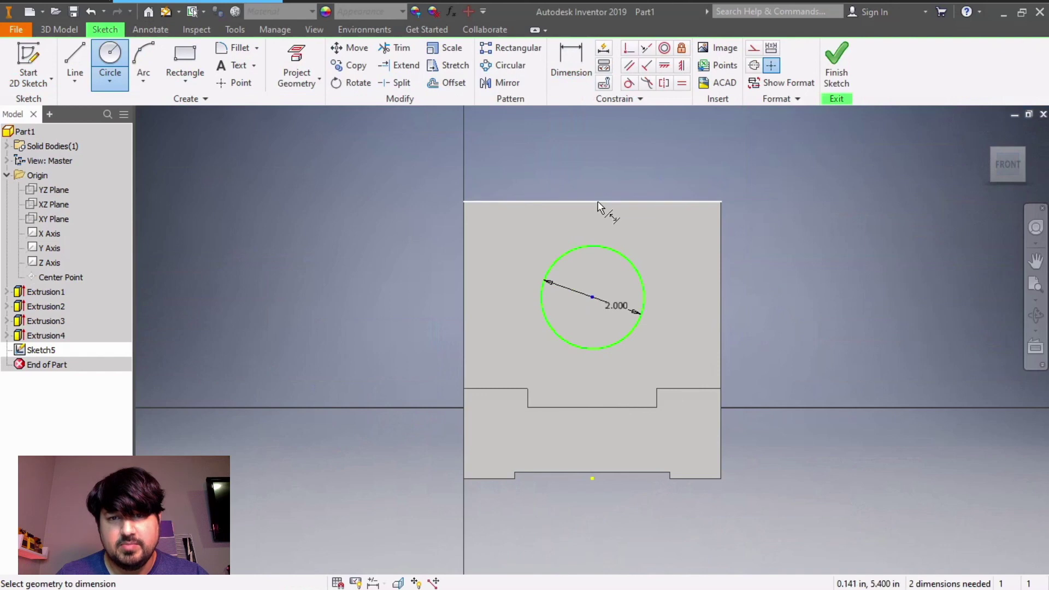
pyautogui.click(414, 227)
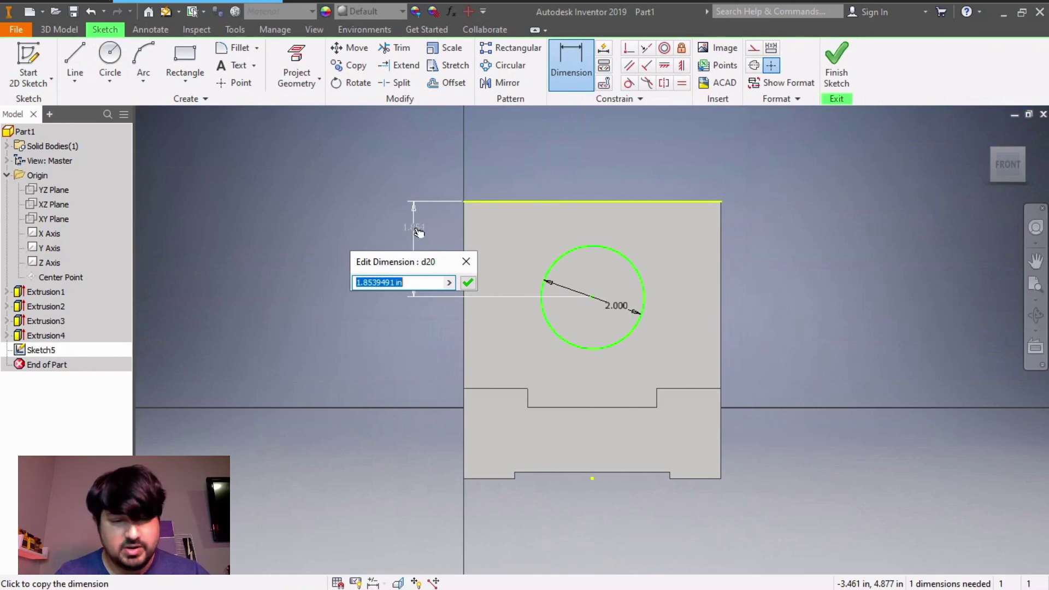
pyautogui.write('2')
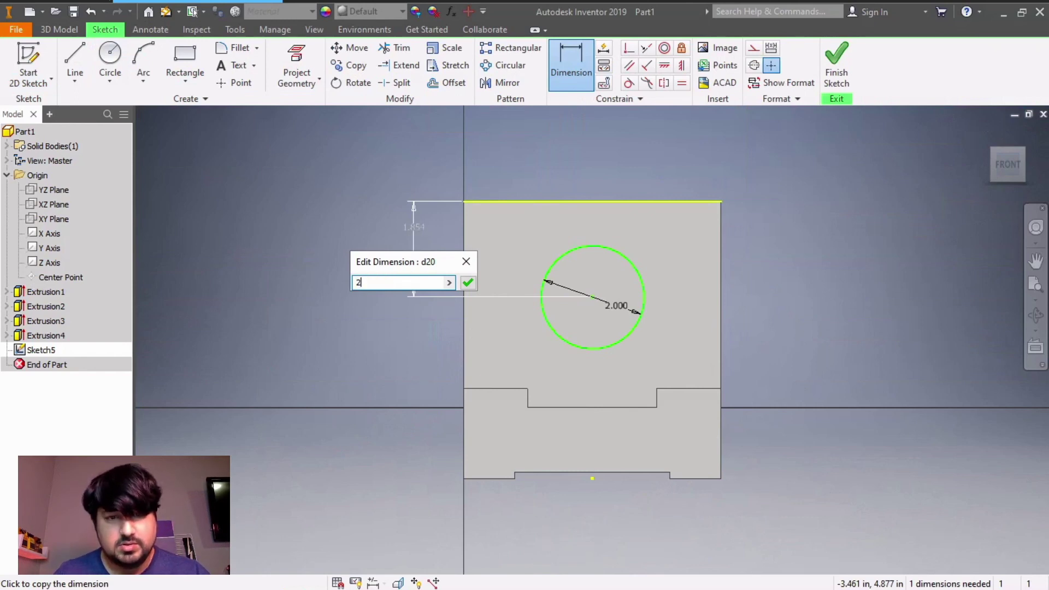
pyautogui.press('Return')
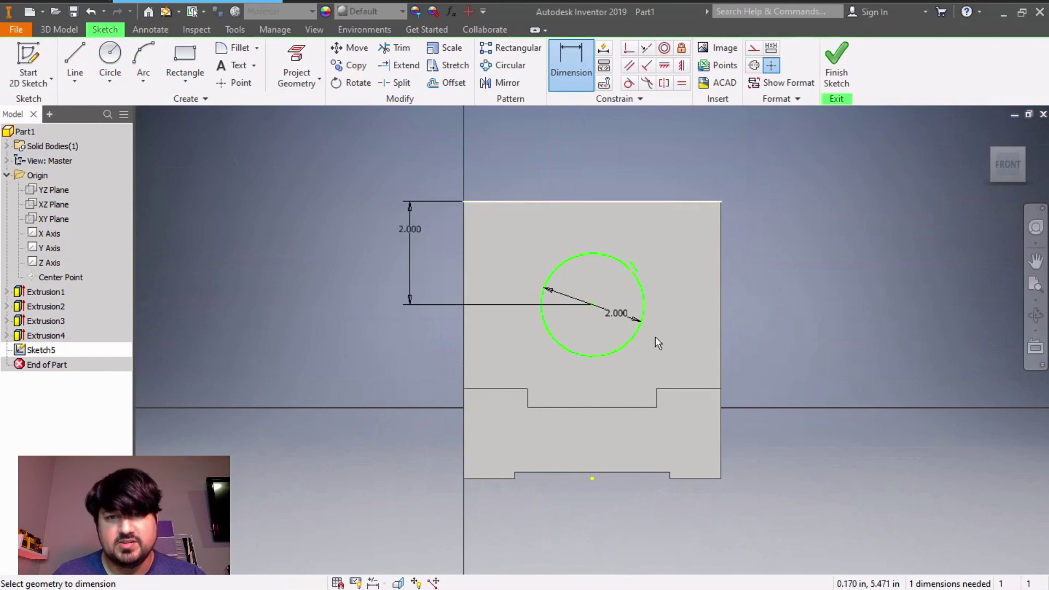
pyautogui.click(592, 303)
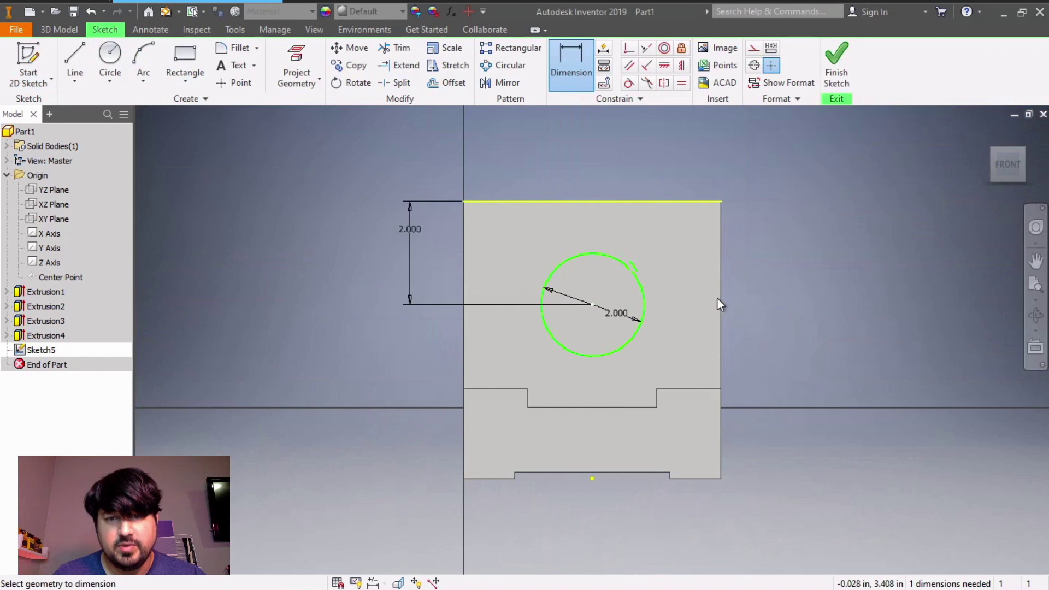
pyautogui.click(654, 159)
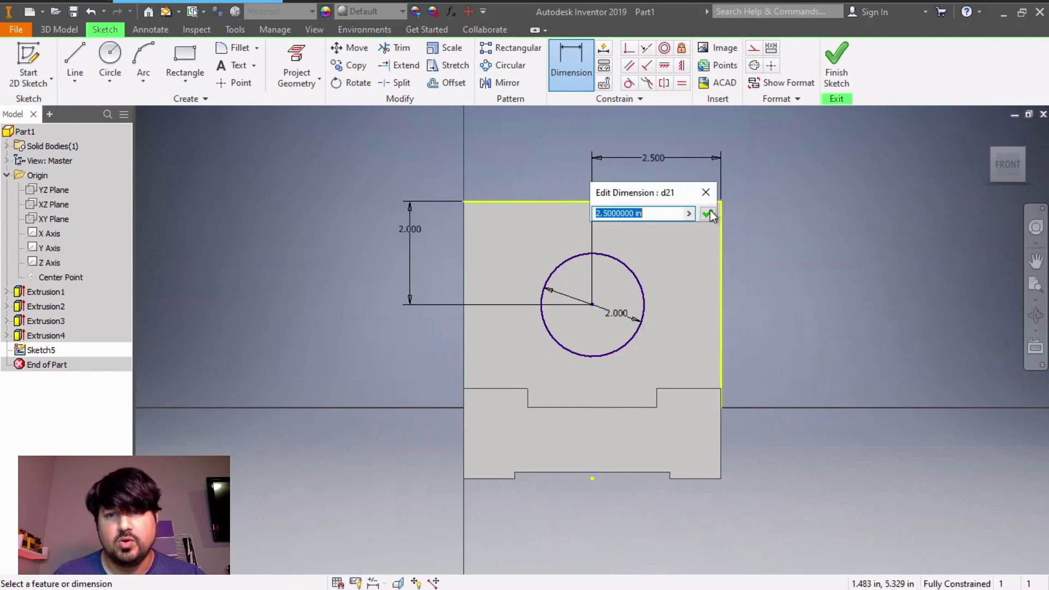
pyautogui.press('Return')
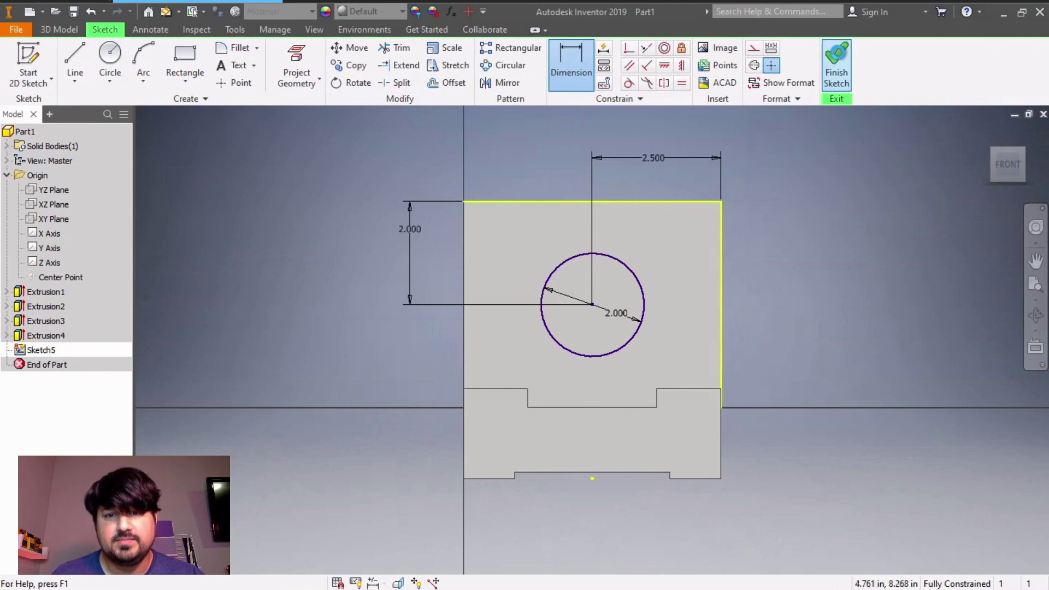
pyautogui.click(836, 61)
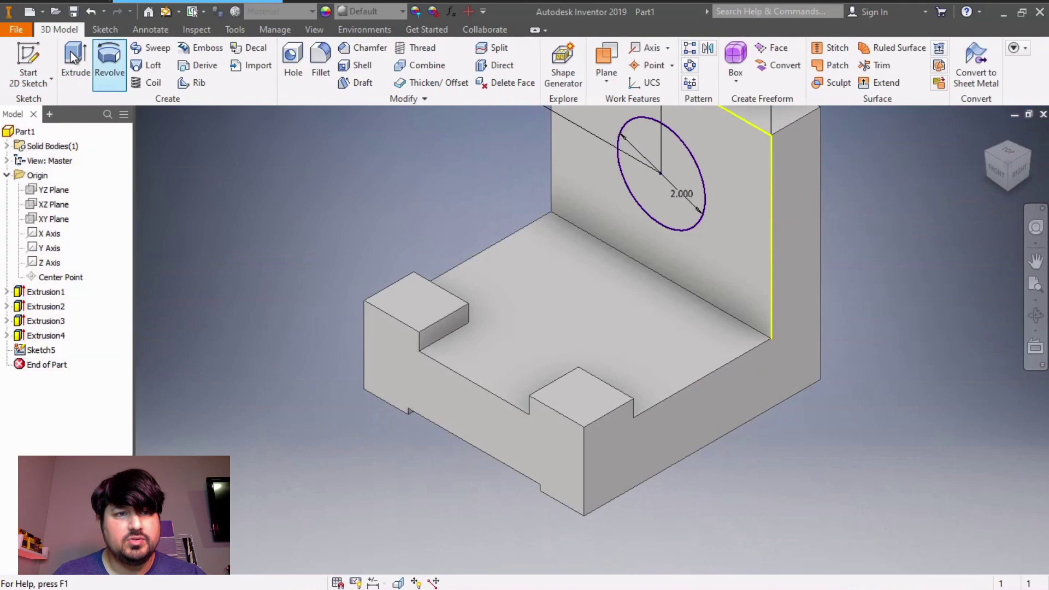
# Extrude the circle as a cut with extents All, making a hole through the upright wall
pyautogui.click(70, 50)
pyautogui.click(691, 189)
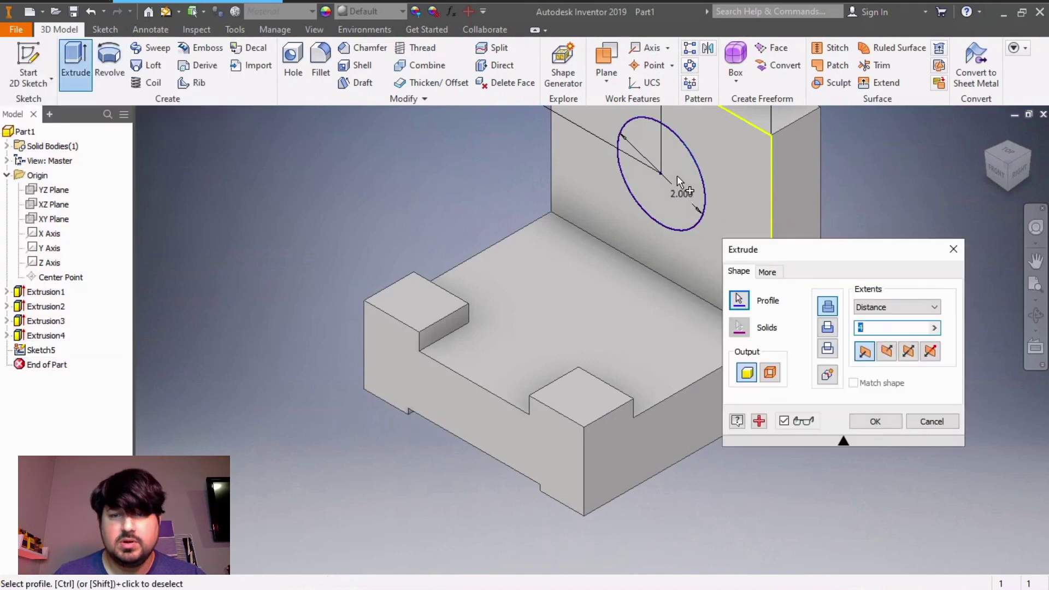
pyautogui.click(827, 328)
pyautogui.click(880, 306)
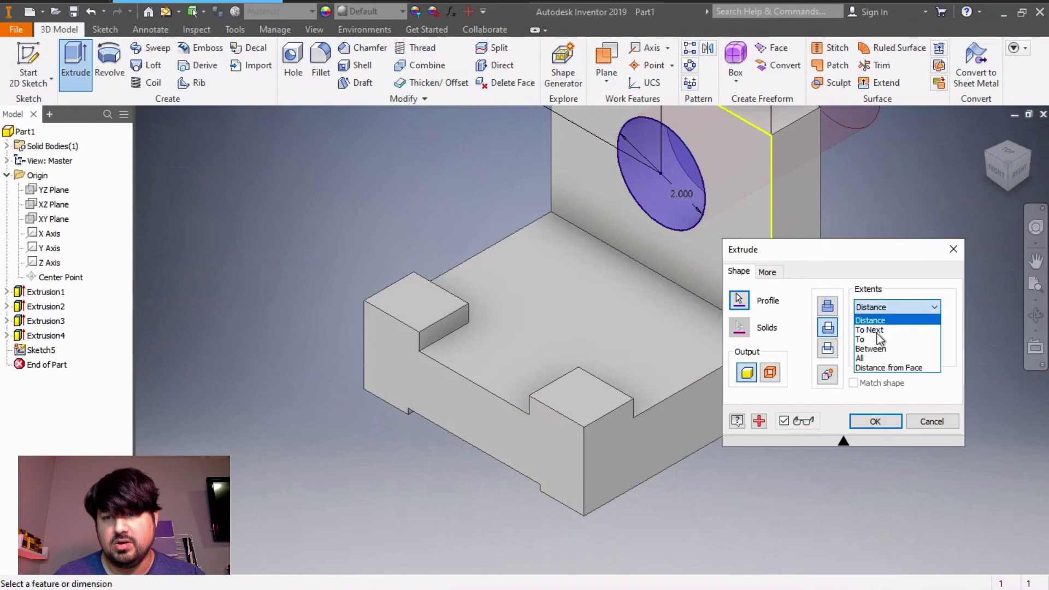
pyautogui.click(868, 357)
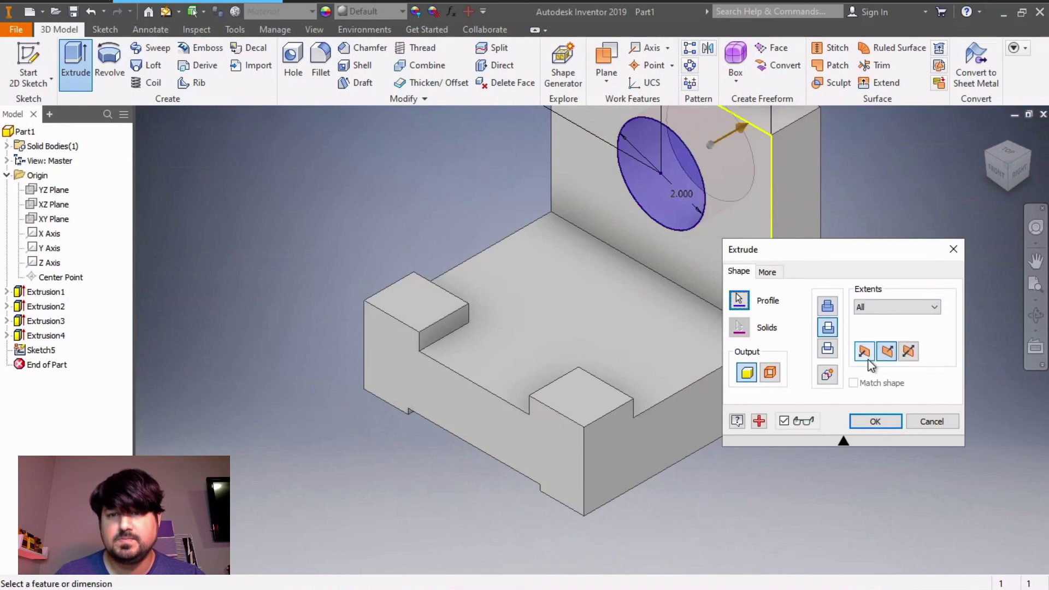
pyautogui.click(884, 421)
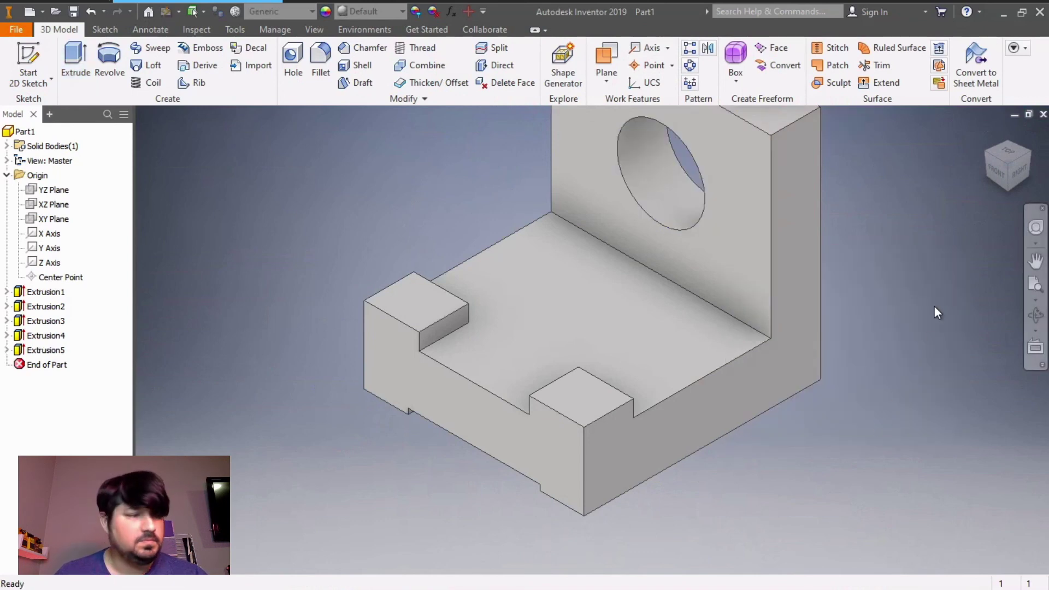
# Fillet the upright wall's two top corner edges and the inner edge where it meets the base with a 0.5 in radius
pyautogui.click(987, 131)
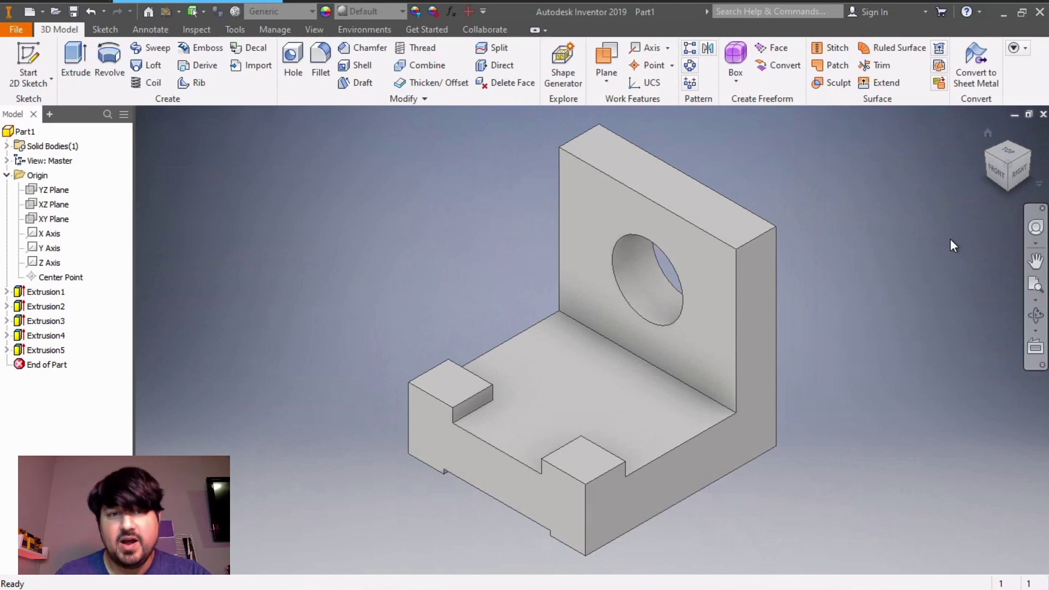
pyautogui.click(316, 62)
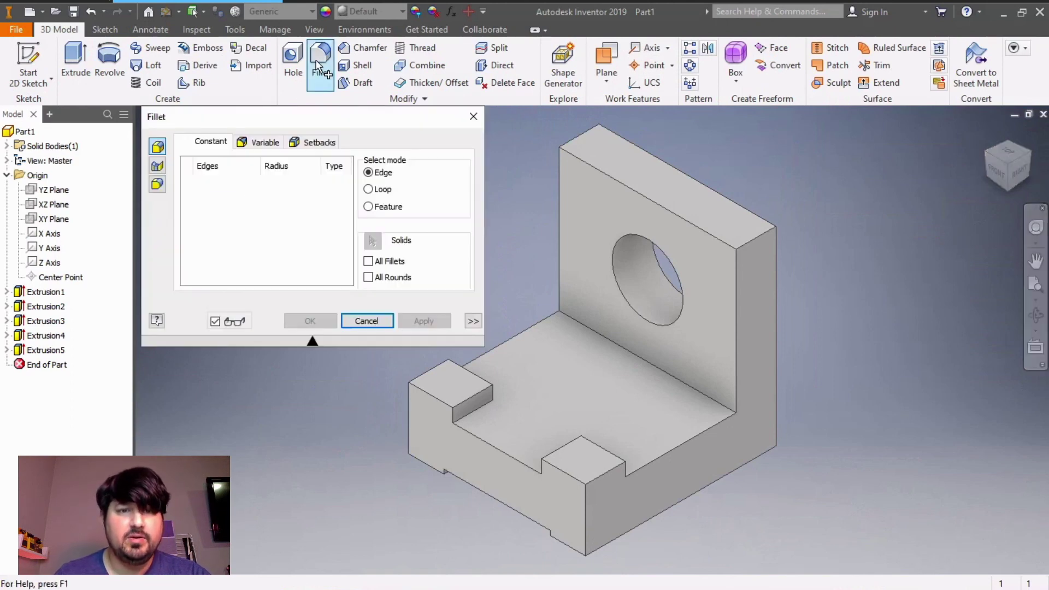
pyautogui.click(281, 181)
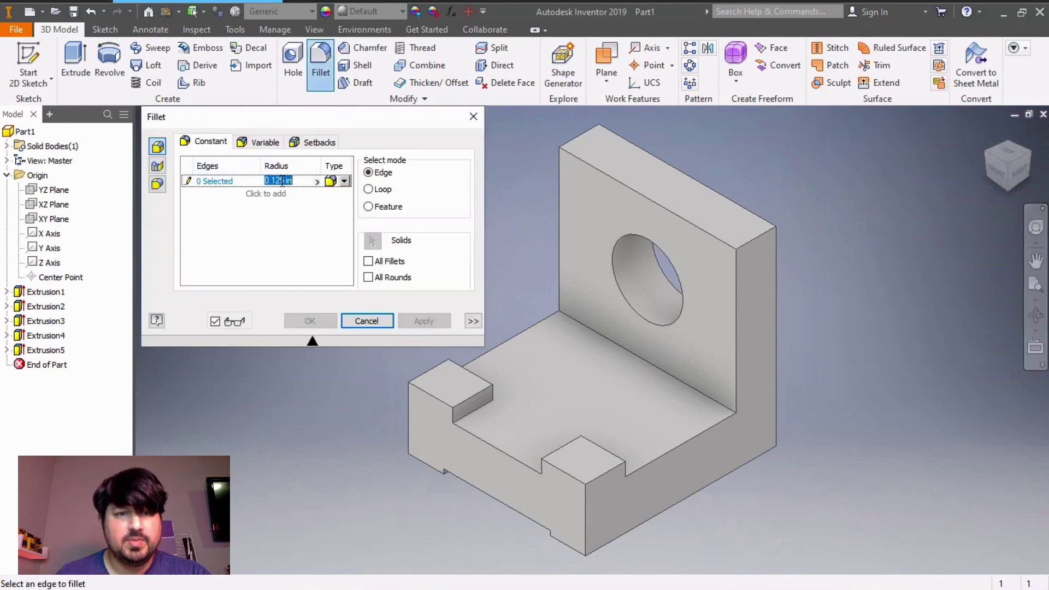
pyautogui.press('BackSpace')
pyautogui.write('.5')
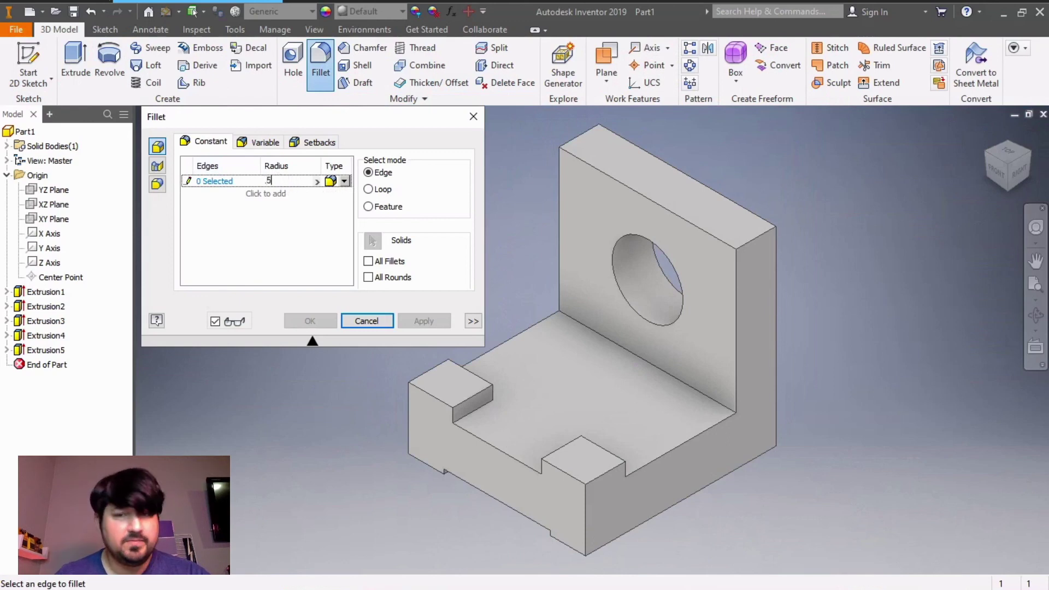
pyautogui.click(575, 136)
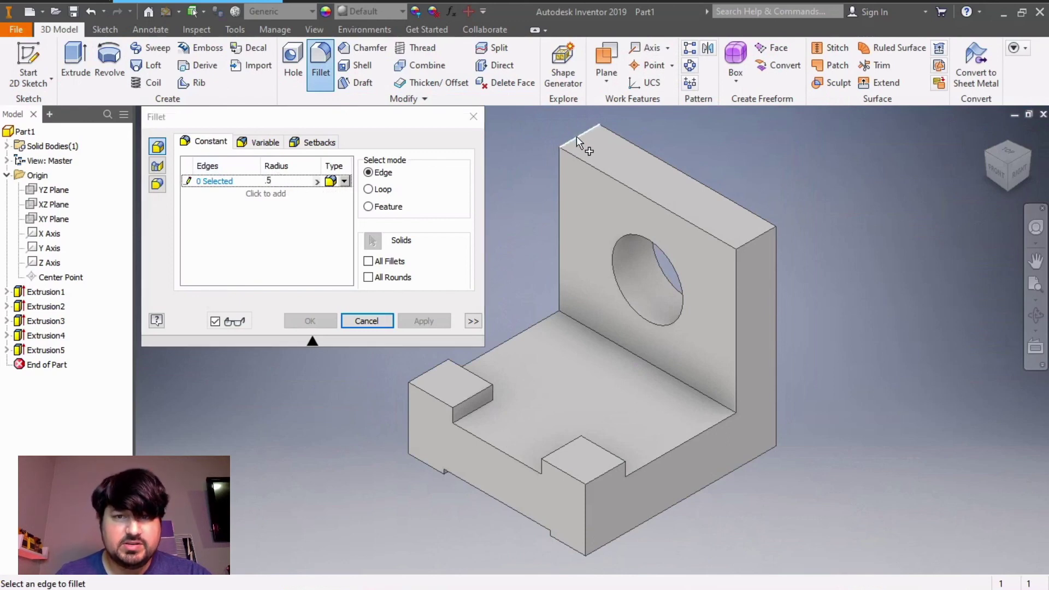
pyautogui.click(752, 240)
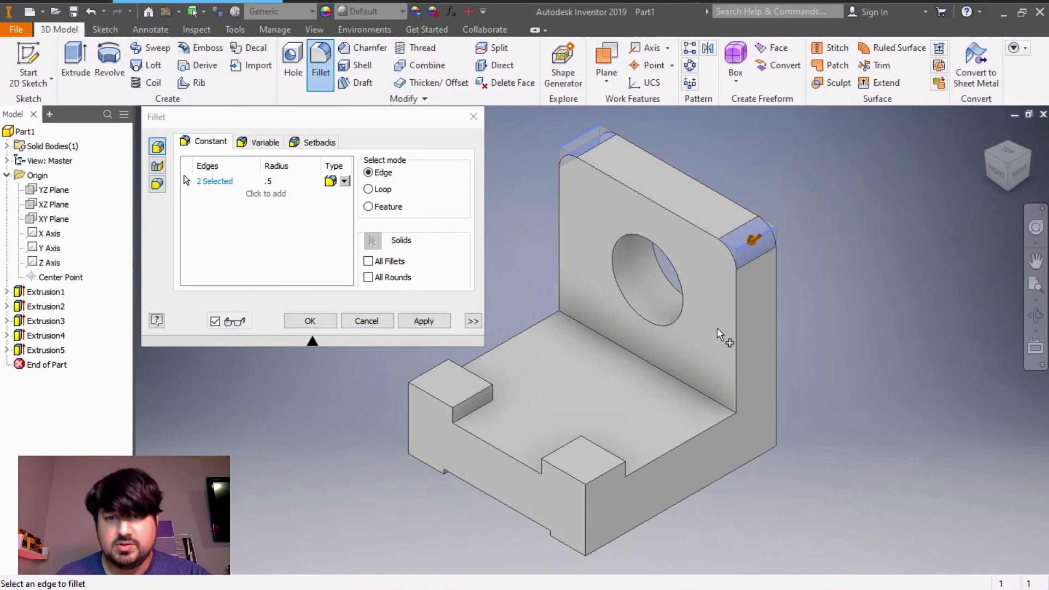
pyautogui.click(630, 346)
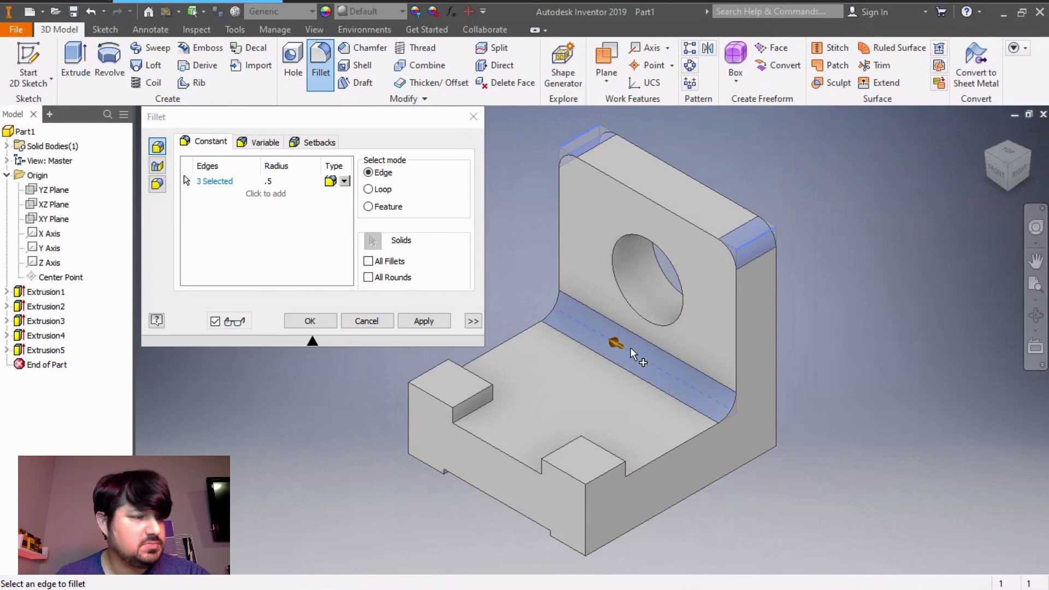
pyautogui.click(418, 322)
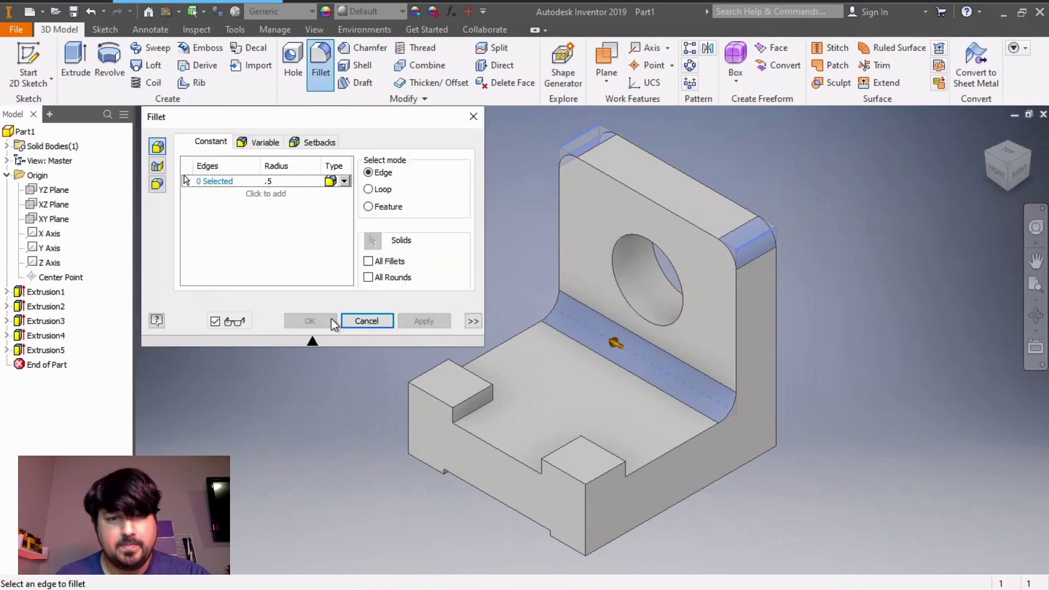
pyautogui.click(360, 320)
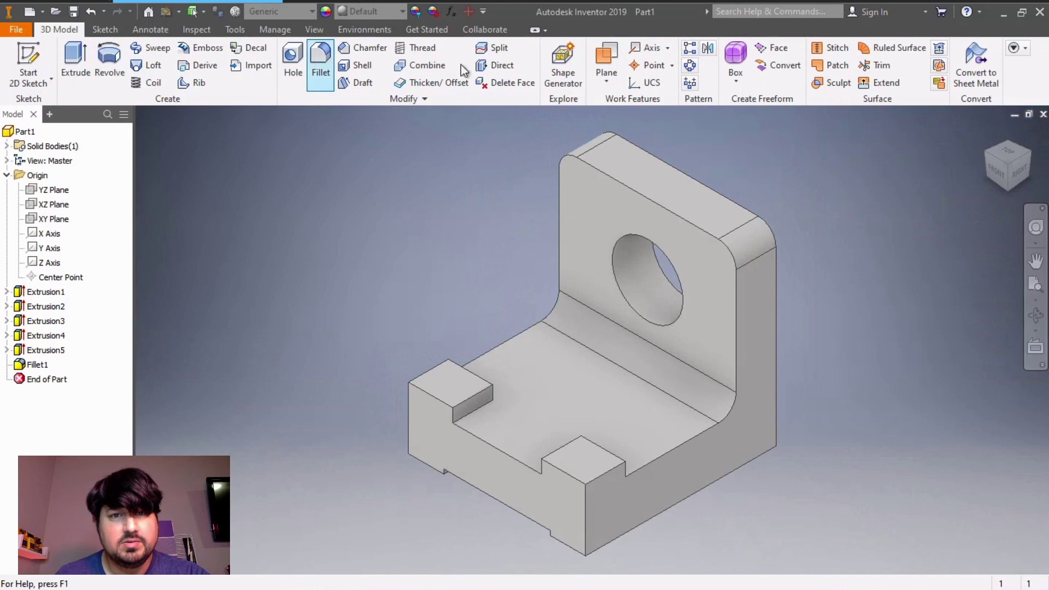
# Measure the distance from the upright wall's front vertical edge to the rear vertical edge of the right front pad
pyautogui.click(194, 30)
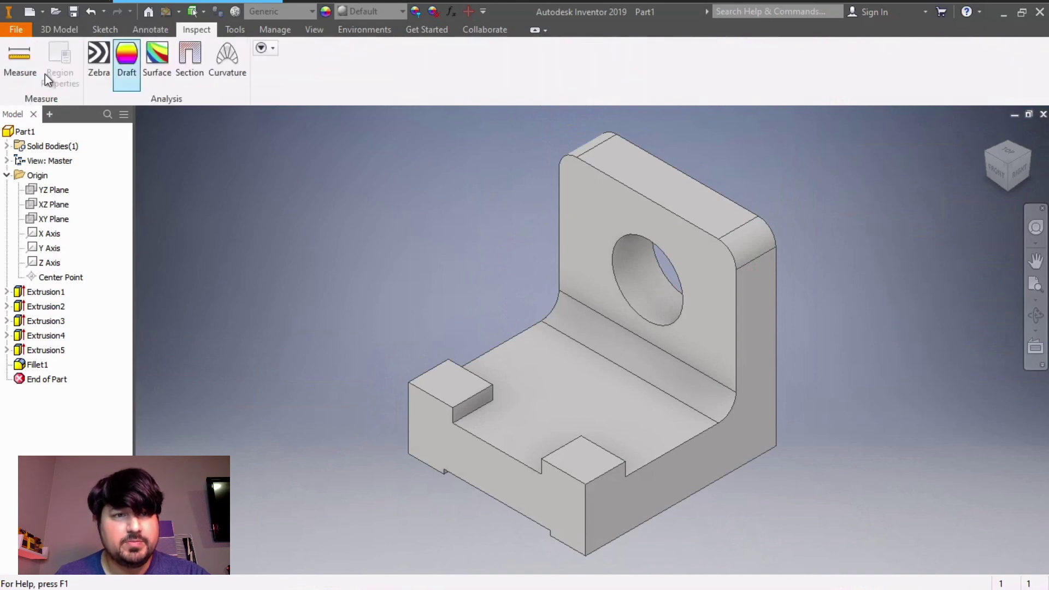
pyautogui.click(22, 60)
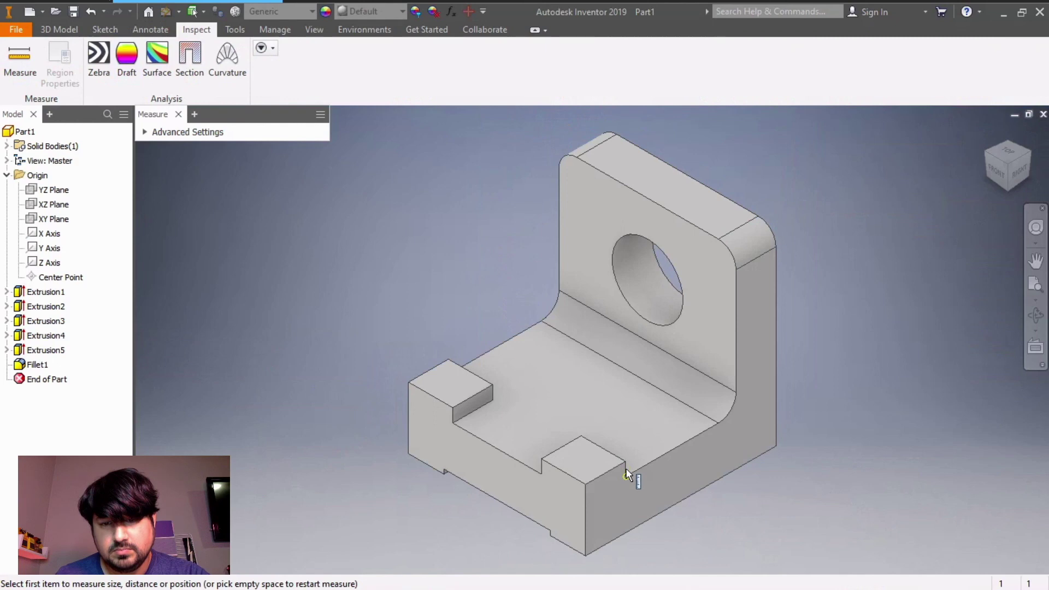
pyautogui.scroll(3, 626, 474)
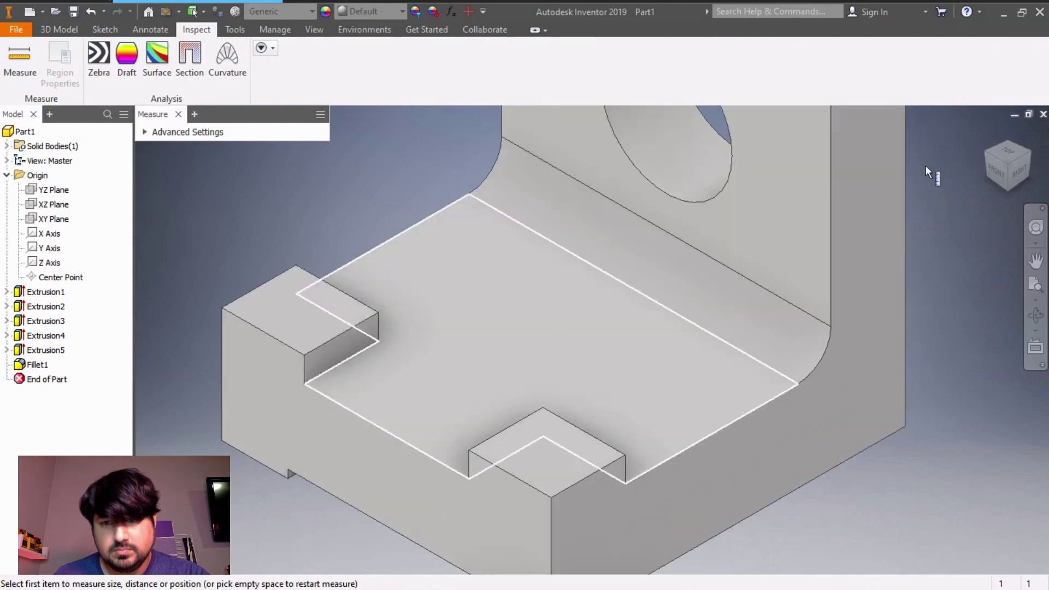
pyautogui.click(831, 235)
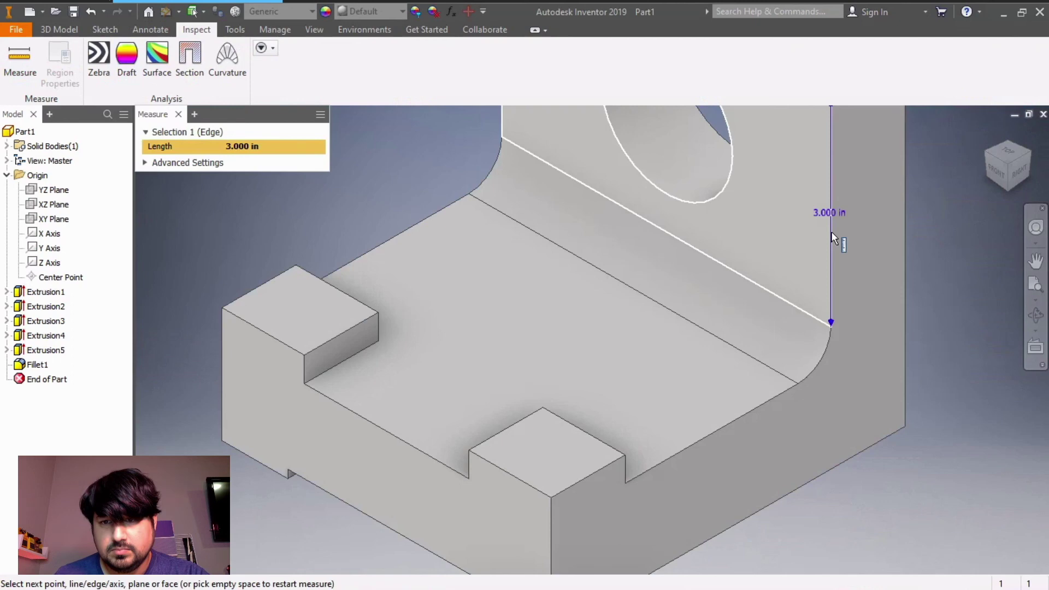
pyautogui.click(624, 467)
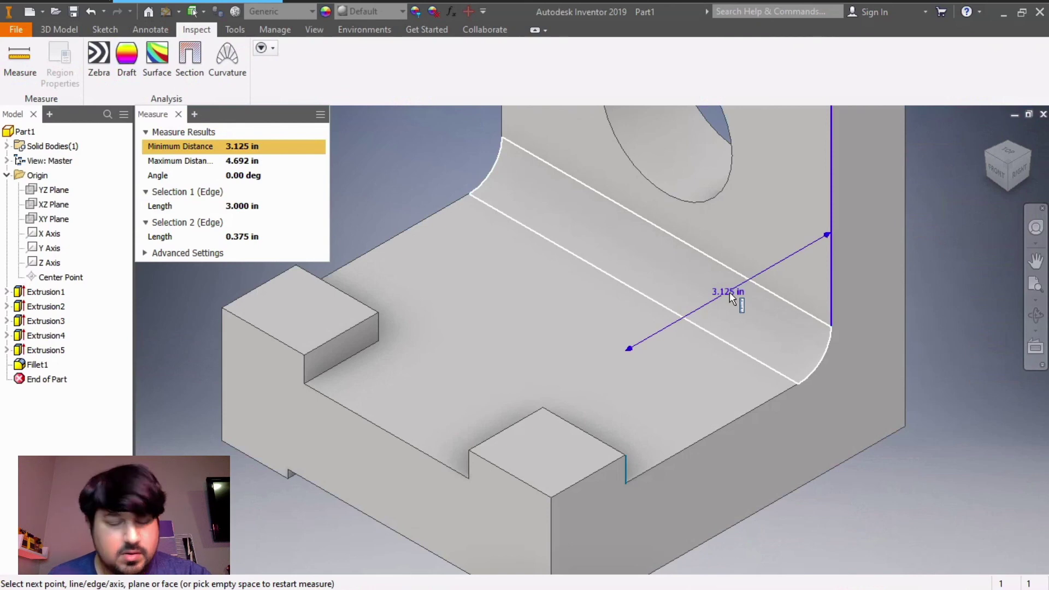
pyautogui.moveTo(729, 292)
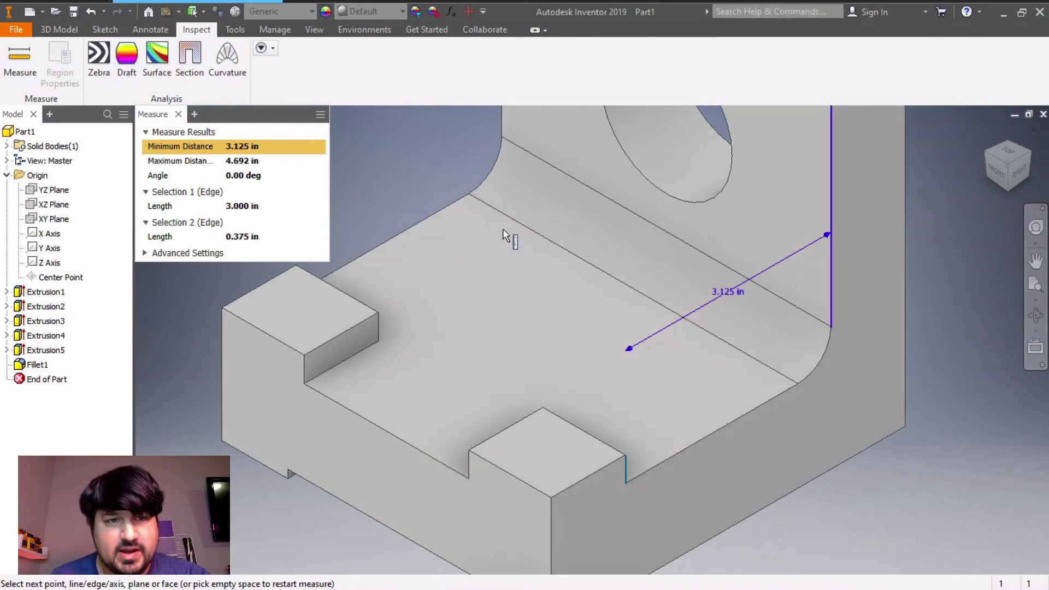
pyautogui.click(178, 114)
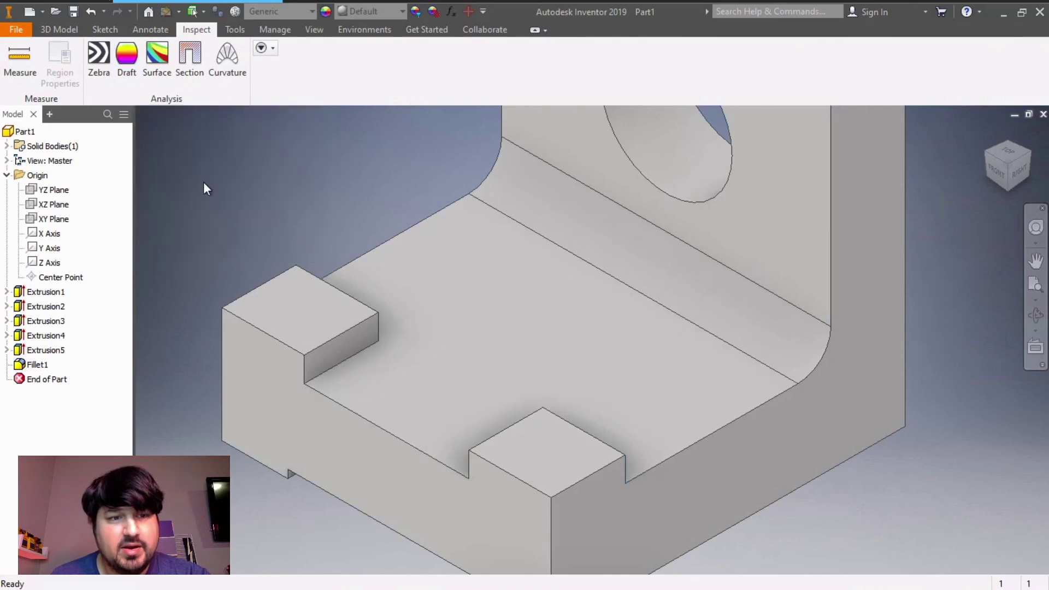
# Measure the upright wall's thickness between its front and rear vertical edges on the right side
pyautogui.click(7, 175)
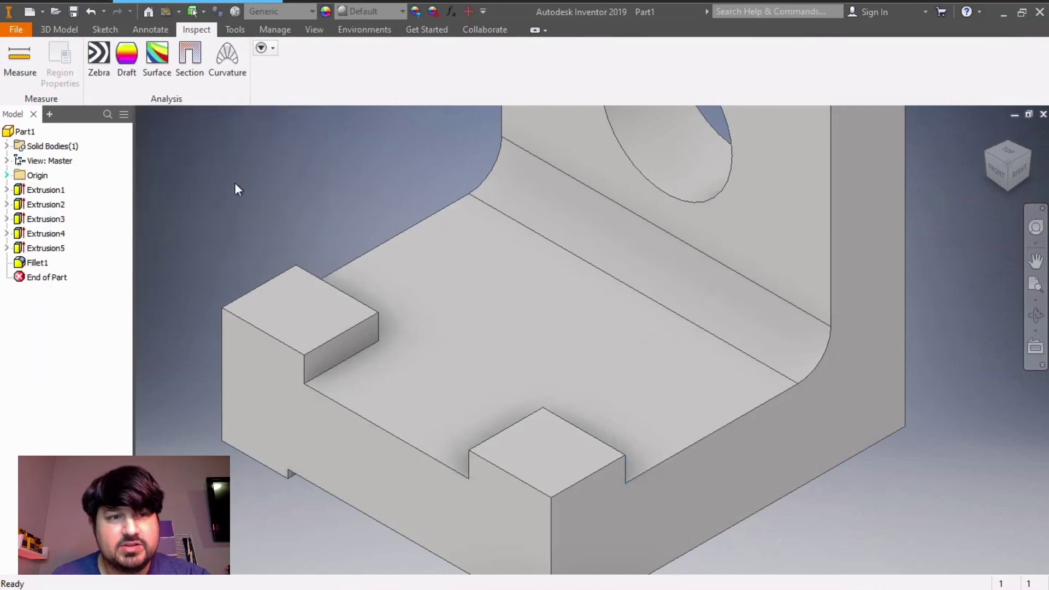
pyautogui.click(6, 189)
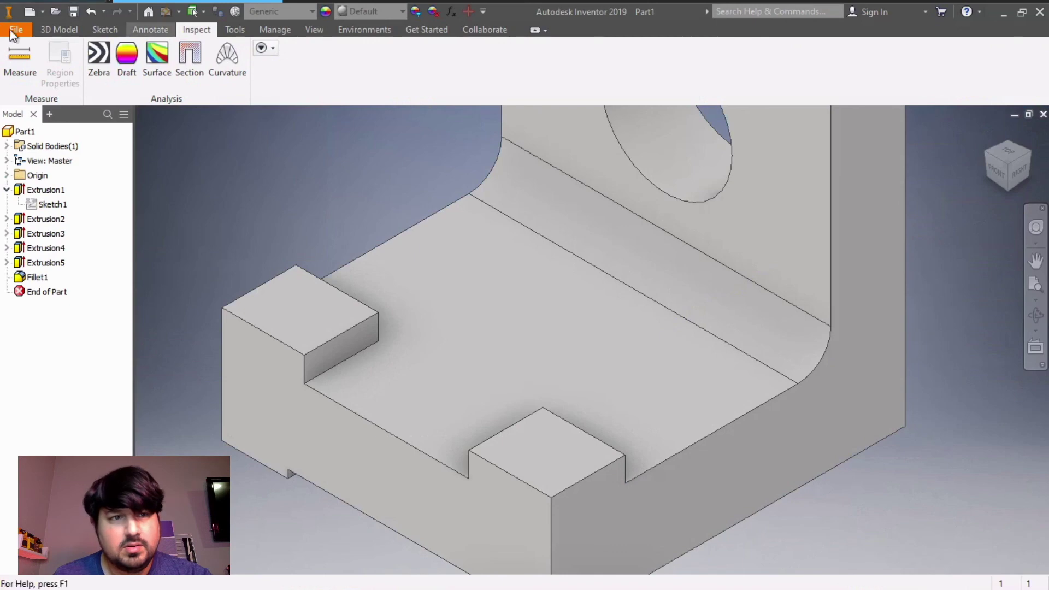
pyautogui.click(19, 62)
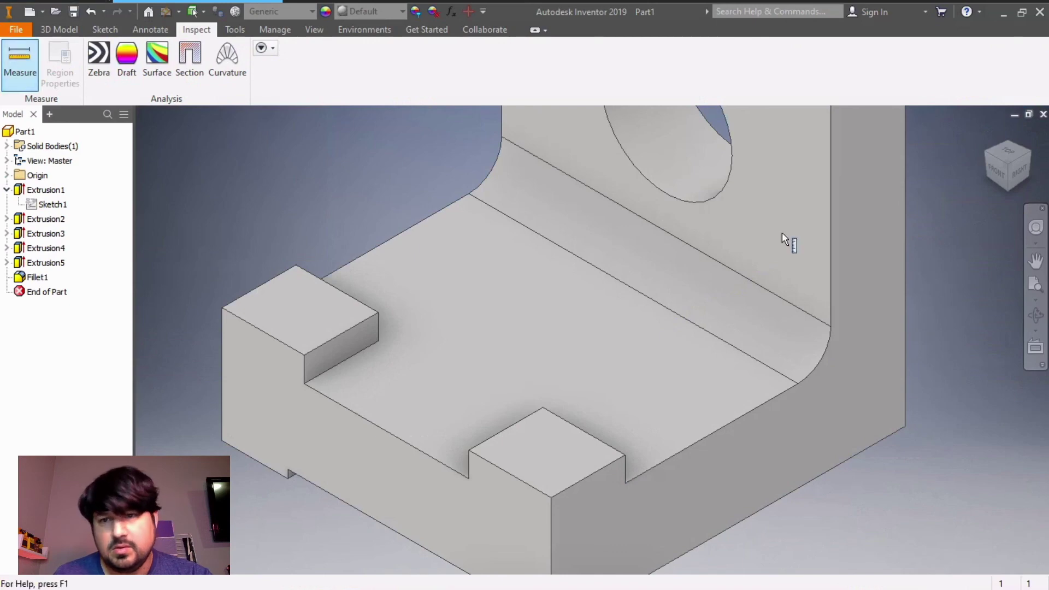
pyautogui.click(830, 228)
pyautogui.click(905, 203)
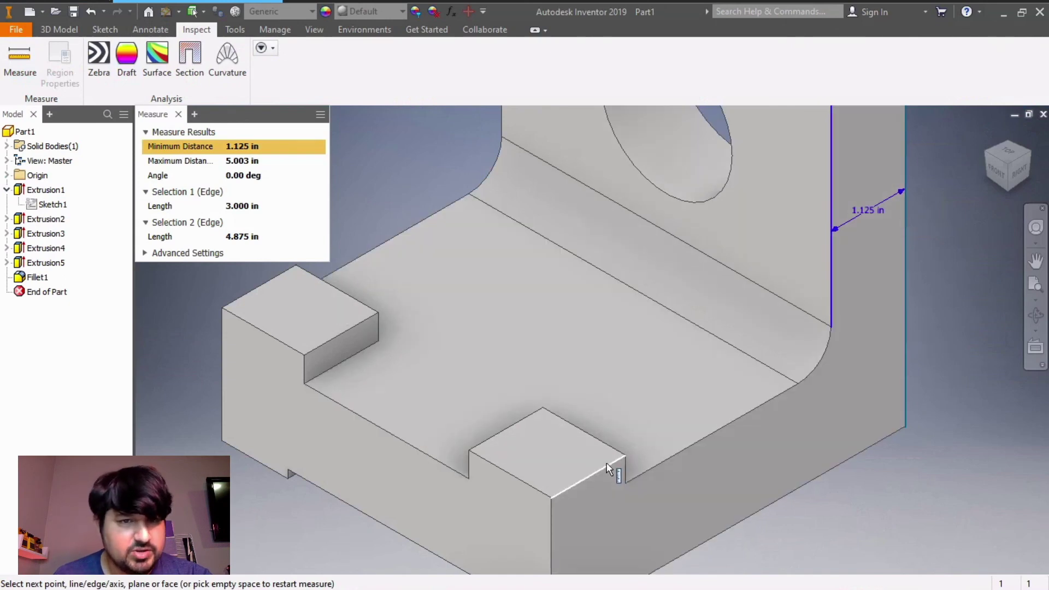
pyautogui.click(178, 115)
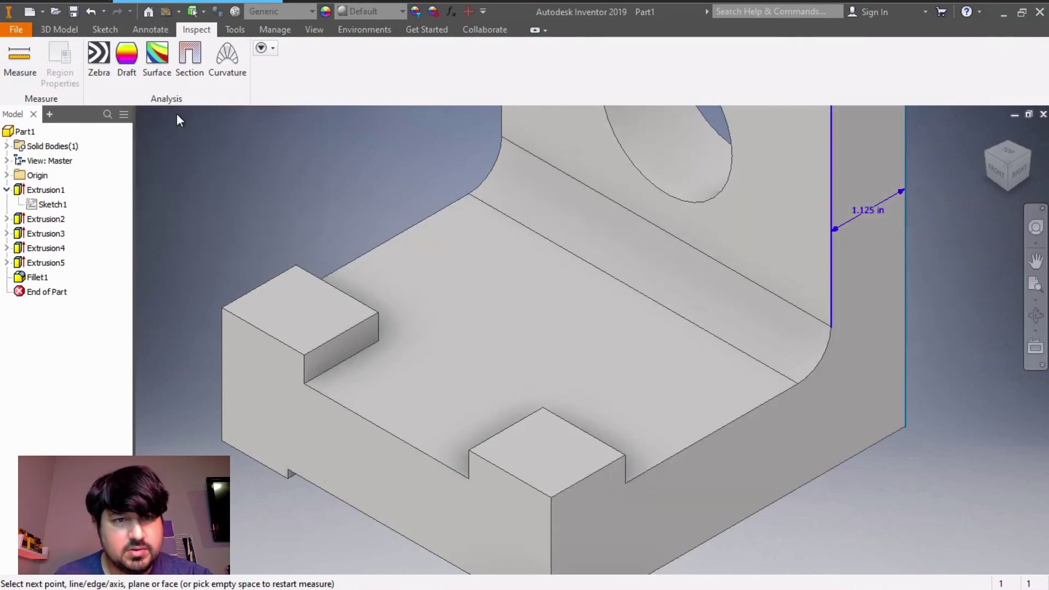
# Measure the front-to-back length of the right front pad along its top outer edge
pyautogui.click(20, 61)
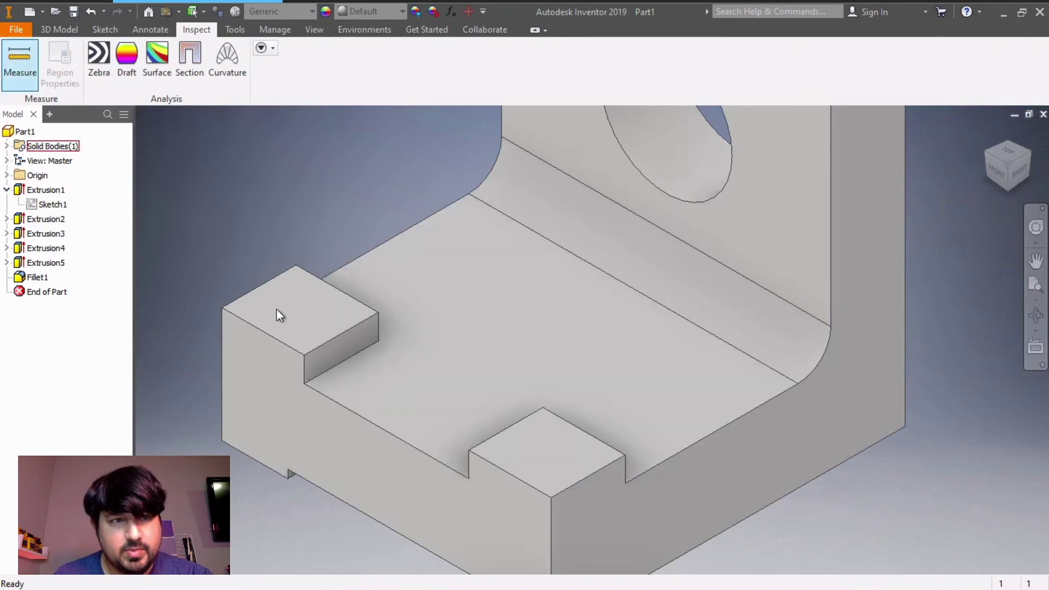
pyautogui.click(594, 473)
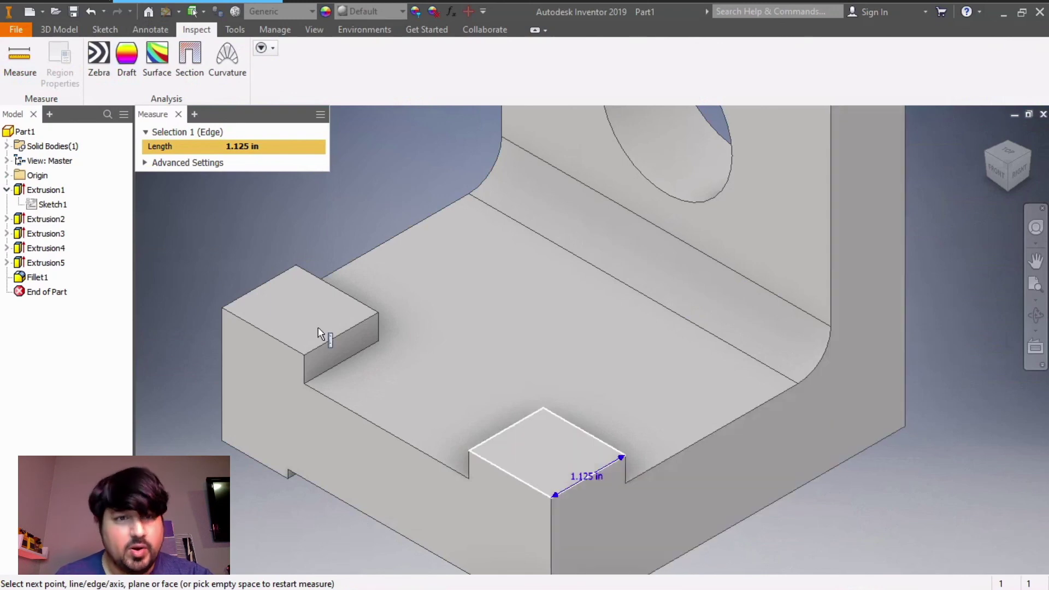
pyautogui.click(179, 113)
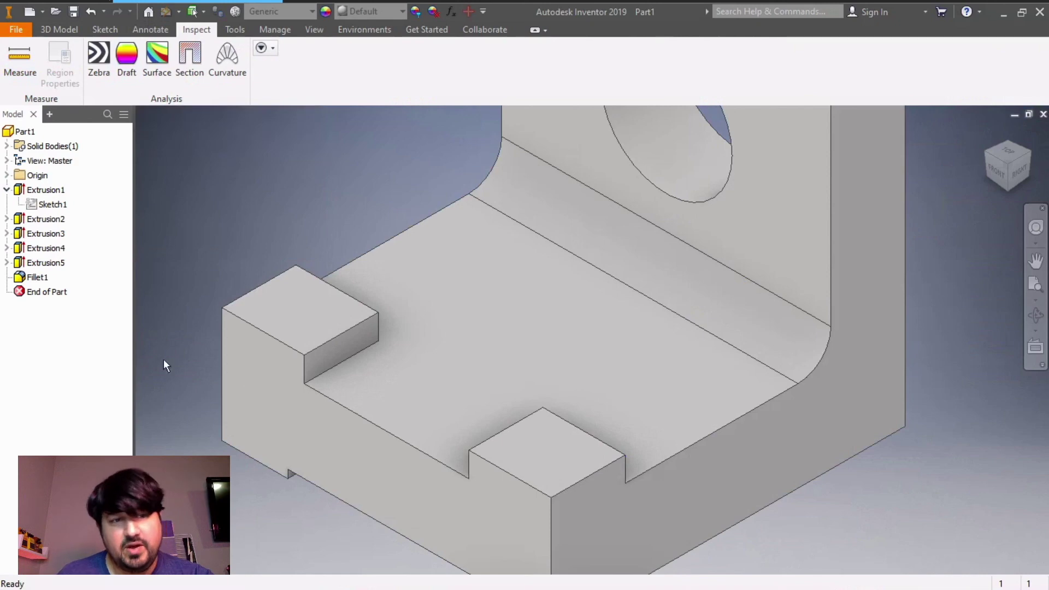
# Edit the front pads' sketch, set the front-to-back depth of both rectangles to 1.25 in, and finish the sketch
pyautogui.click(8, 219)
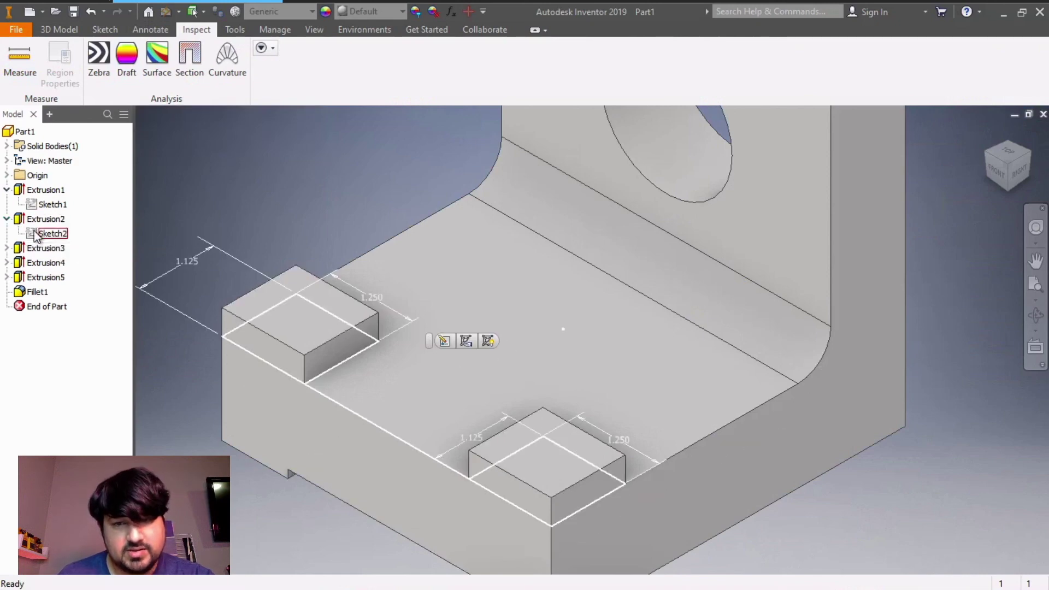
pyautogui.doubleClick(36, 234)
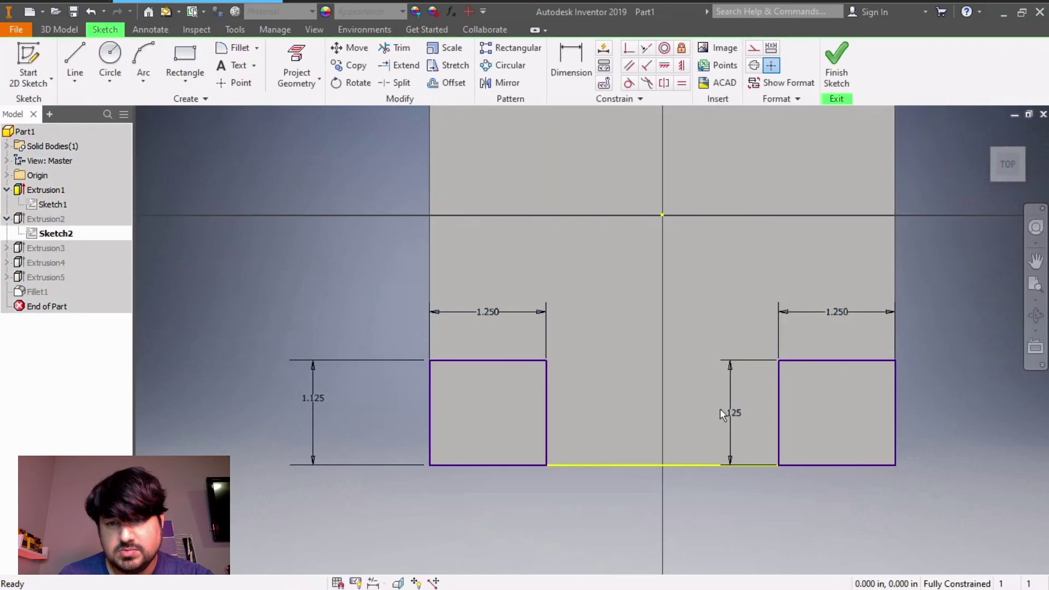
pyautogui.doubleClick(728, 411)
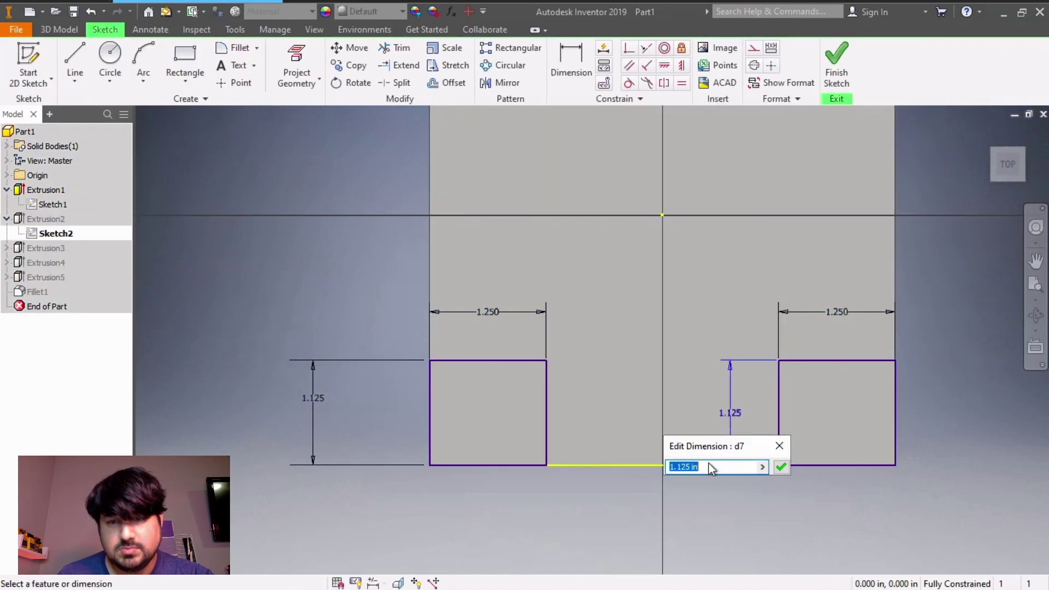
pyautogui.write('1.25')
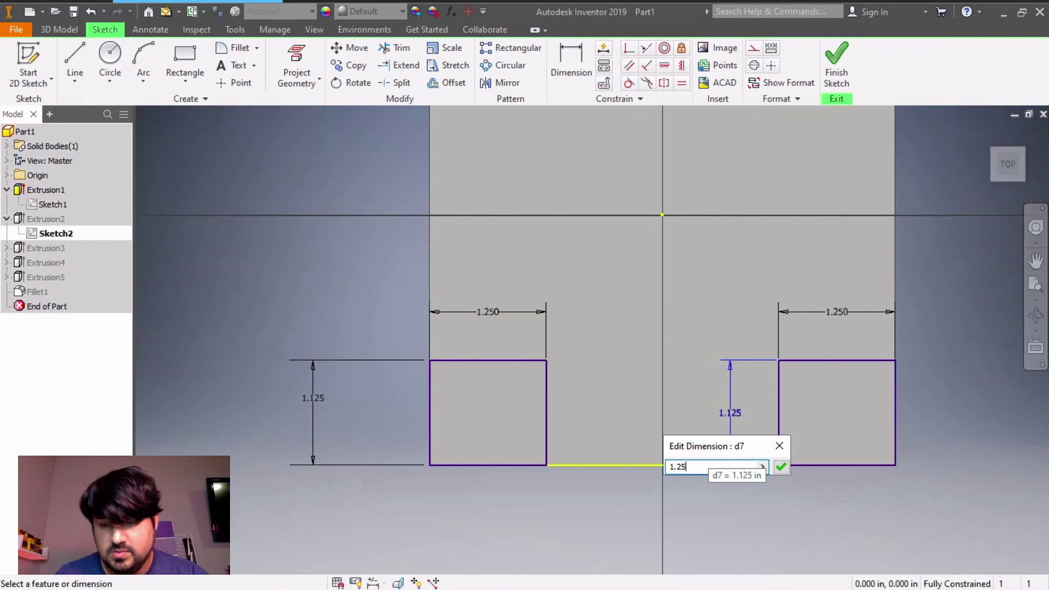
pyautogui.press('Return')
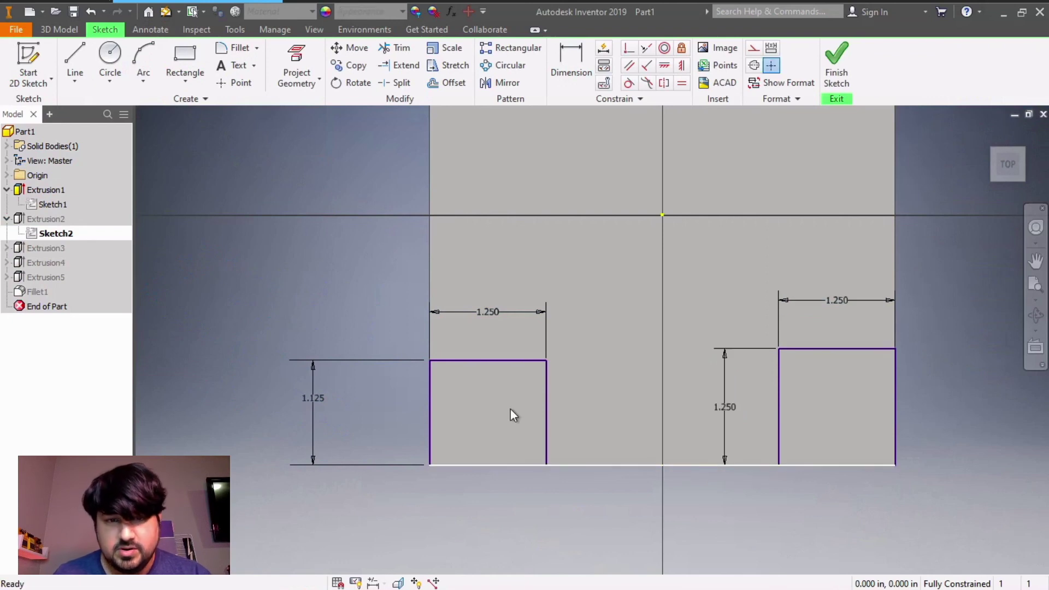
pyautogui.doubleClick(321, 402)
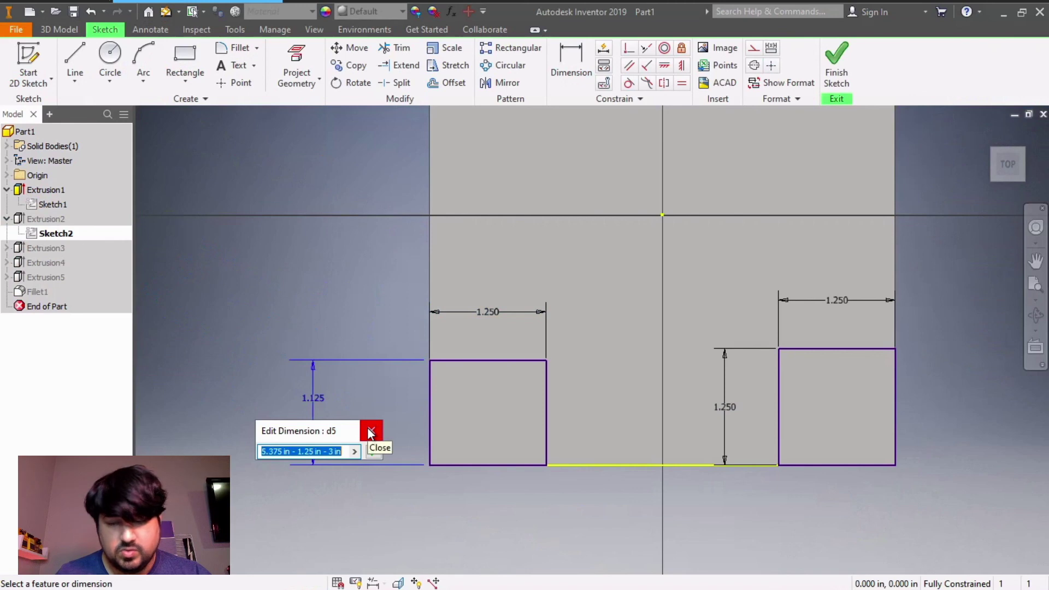
pyautogui.write('1.25')
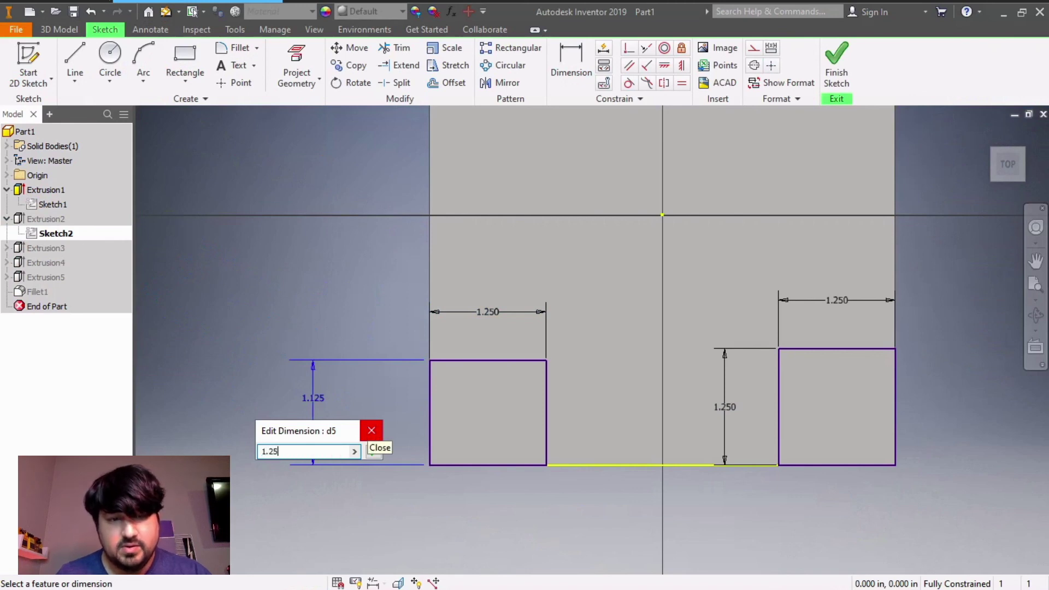
pyautogui.press('Return')
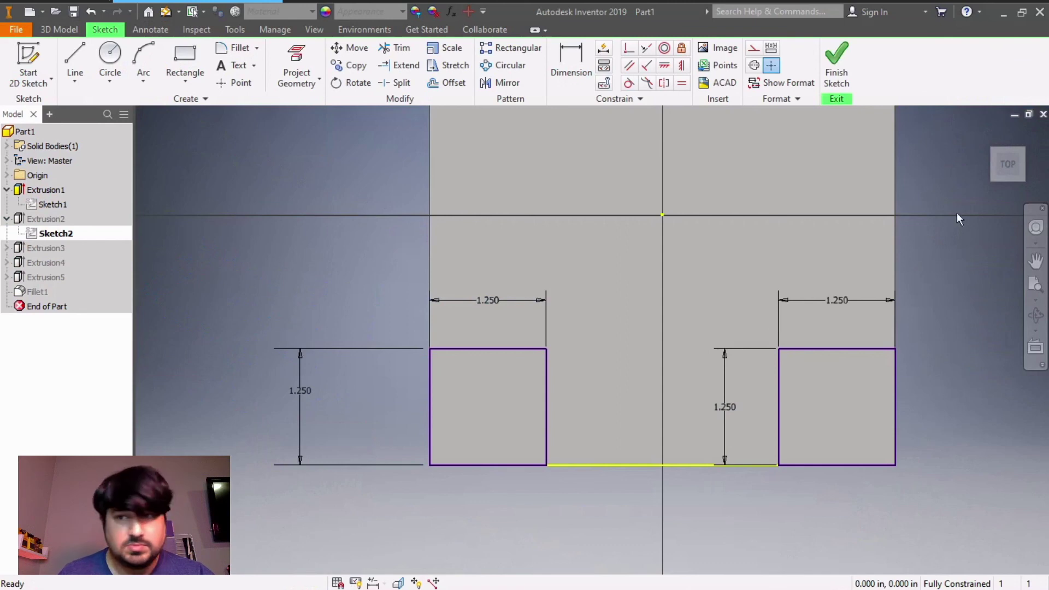
pyautogui.click(839, 64)
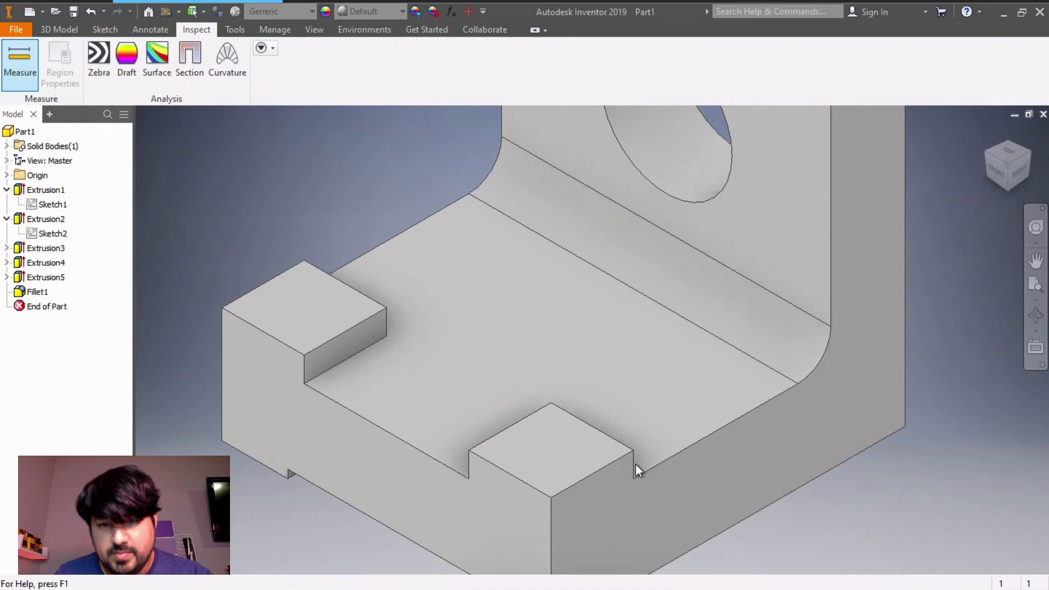
# Recheck the gap between the upright wall's front edge and the rear edge of the resized right pad
pyautogui.click(831, 254)
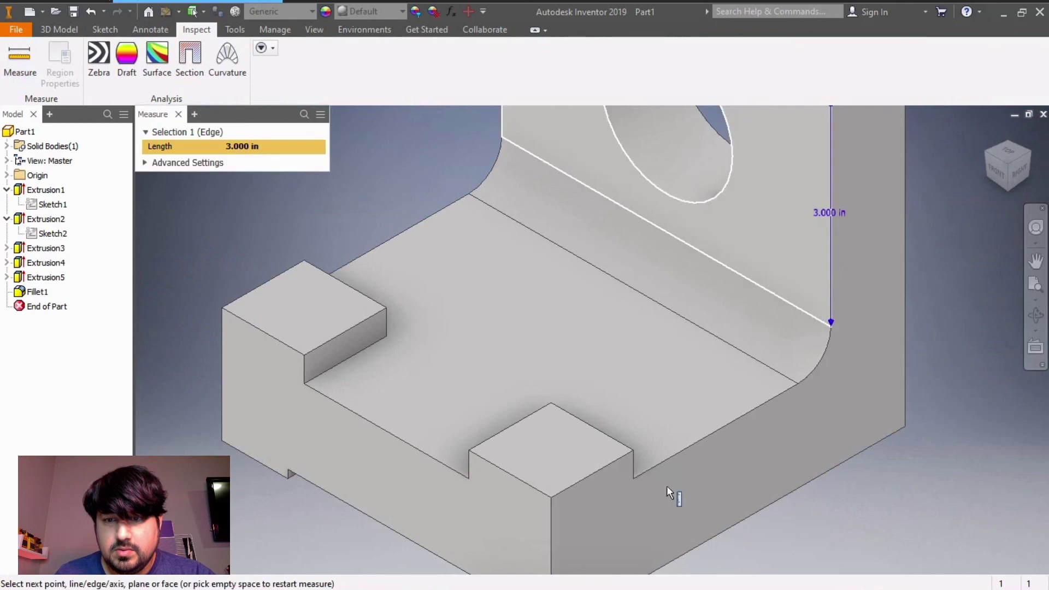
pyautogui.click(634, 463)
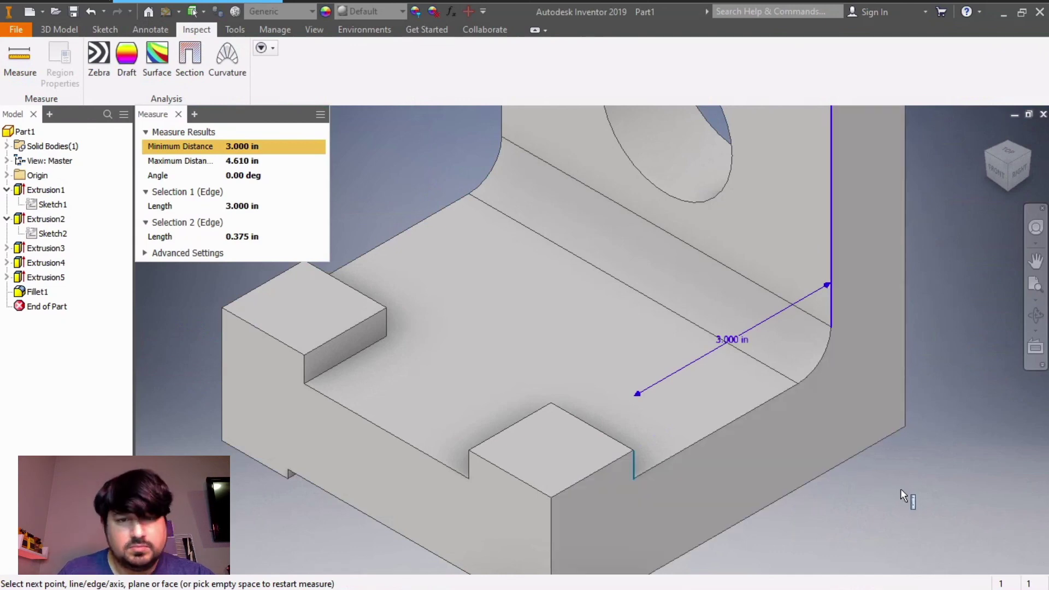
# Clear the previous measurement and measure the gap between the facing inner top edges of the two front pads
pyautogui.click(179, 115)
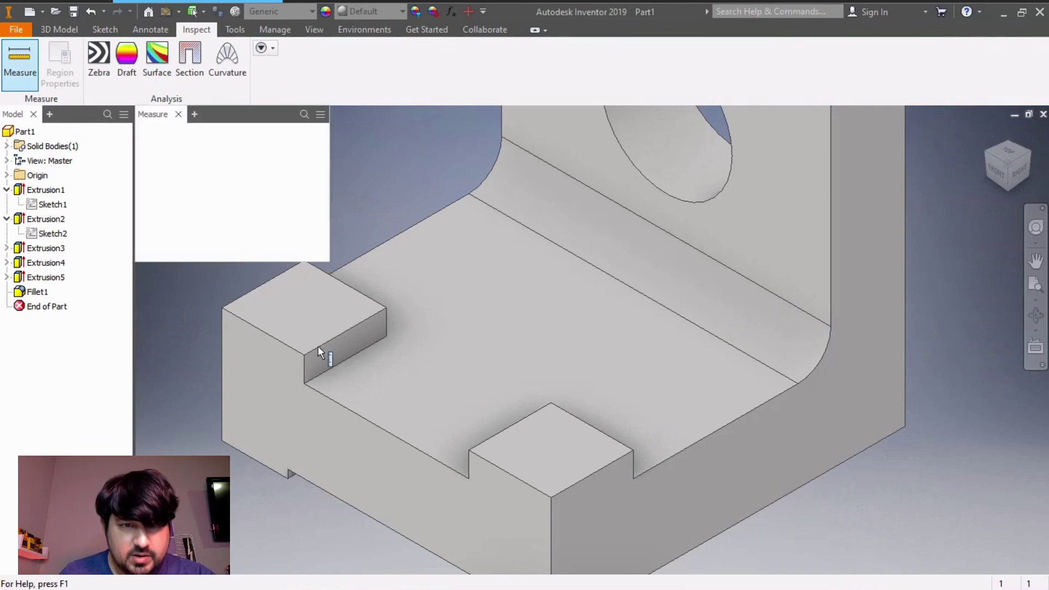
pyautogui.click(319, 353)
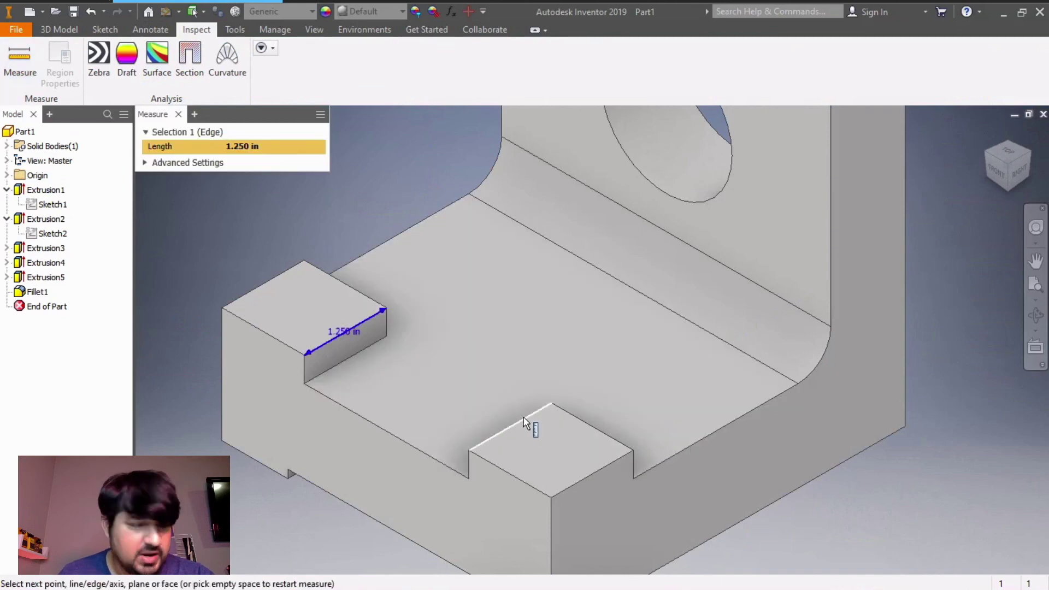
pyautogui.click(524, 422)
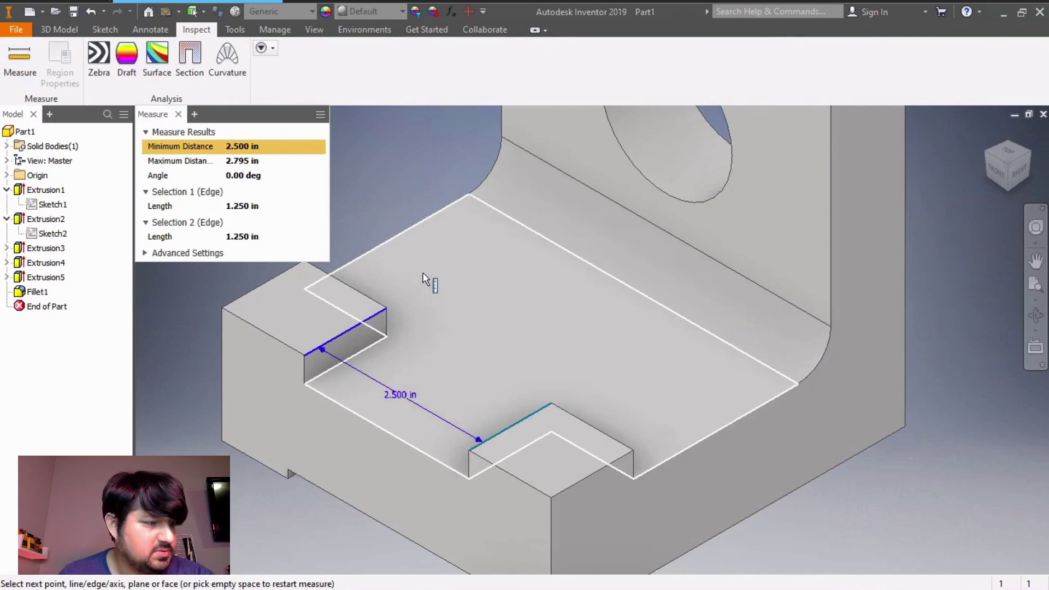
pyautogui.moveTo(426, 275)
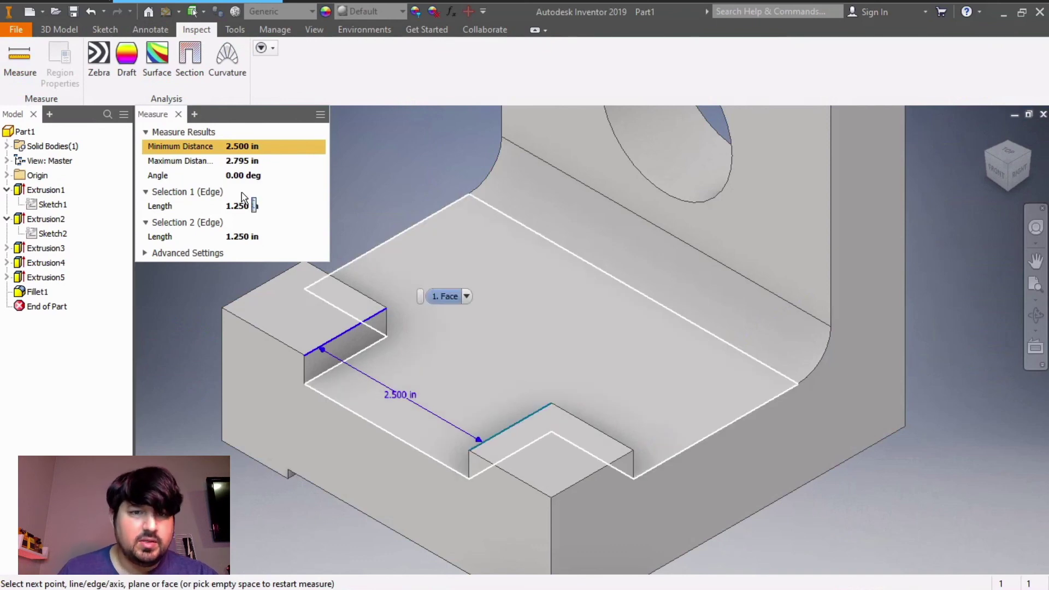
# Measure the left front pad's height from its top face to the base's upper face, and close the measurement
pyautogui.click(19, 65)
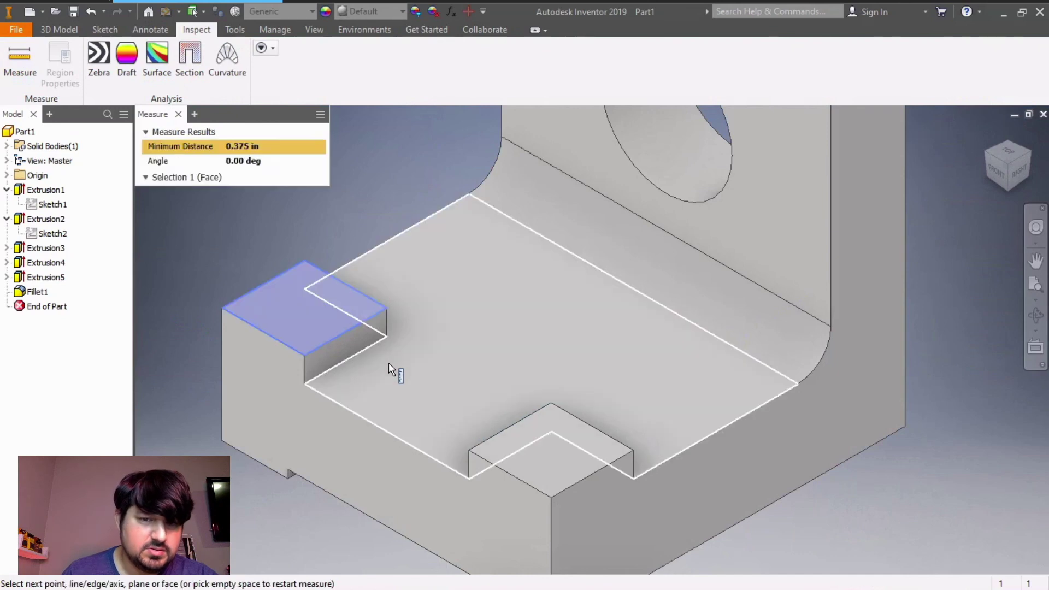
pyautogui.click(390, 367)
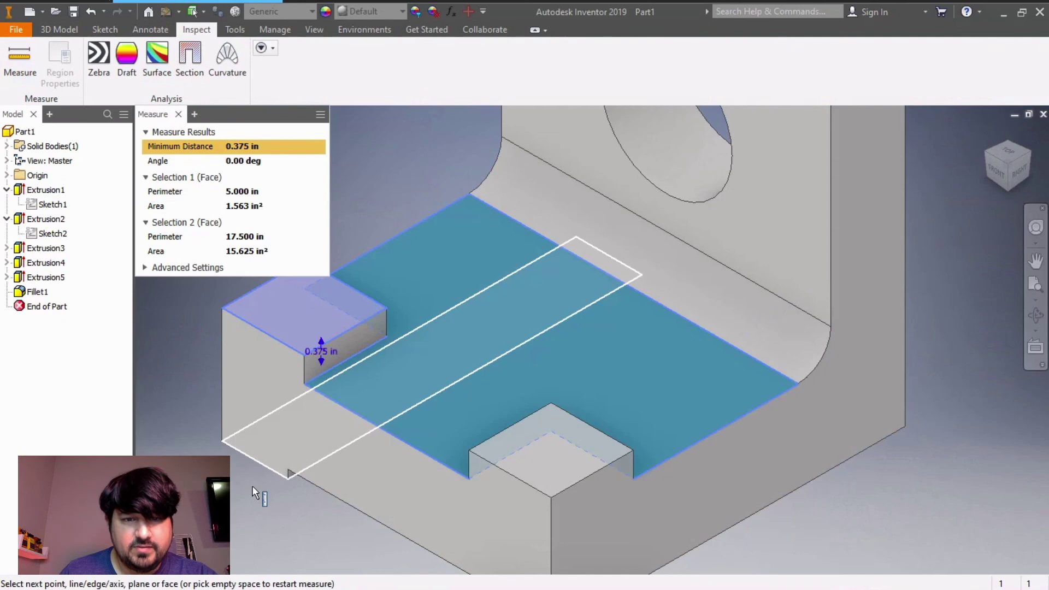
pyautogui.click(178, 114)
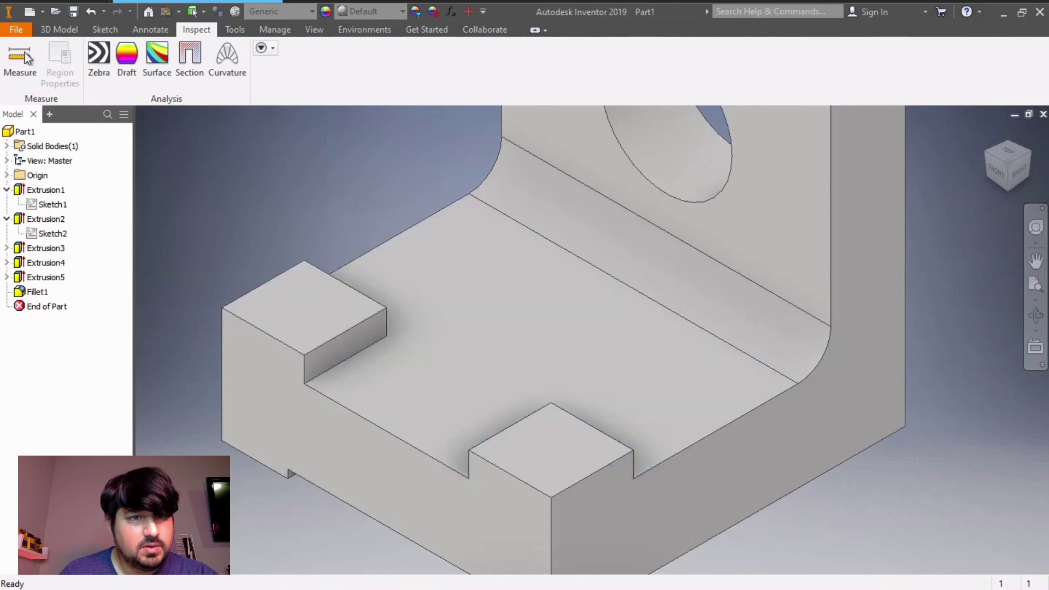
# Start a new measurement at the left front pad
pyautogui.press('m')
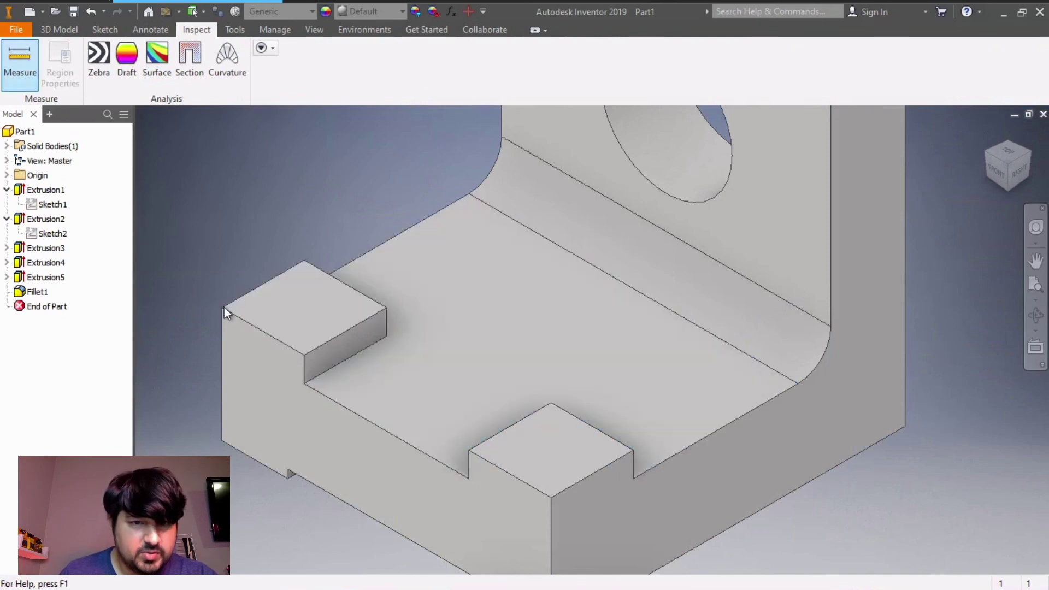